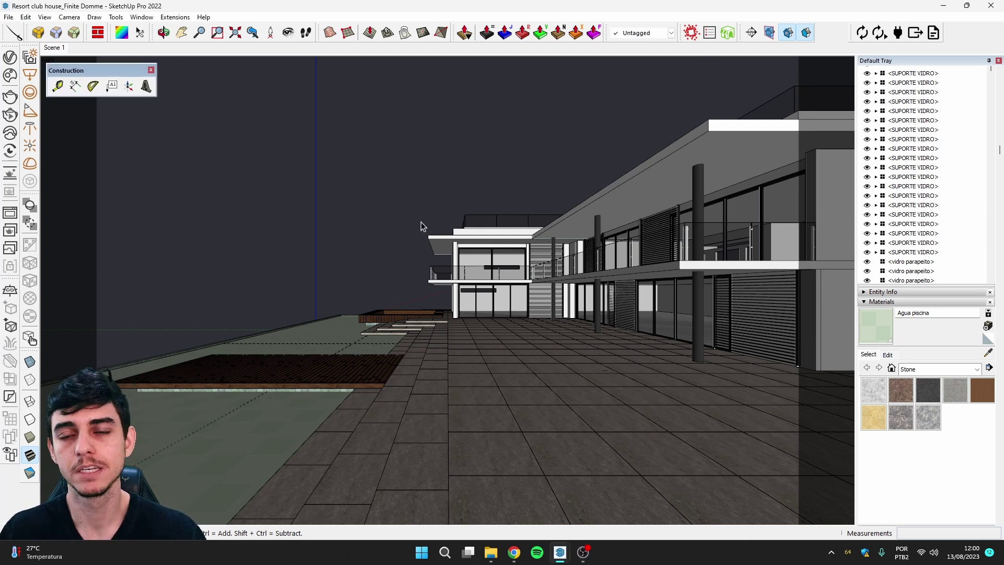
Step: Add a V-Ray Dome Light beside the existing SunLight in the Asset Editor's Lights list
{"action": "left_click", "coordinate": [16, 71]}
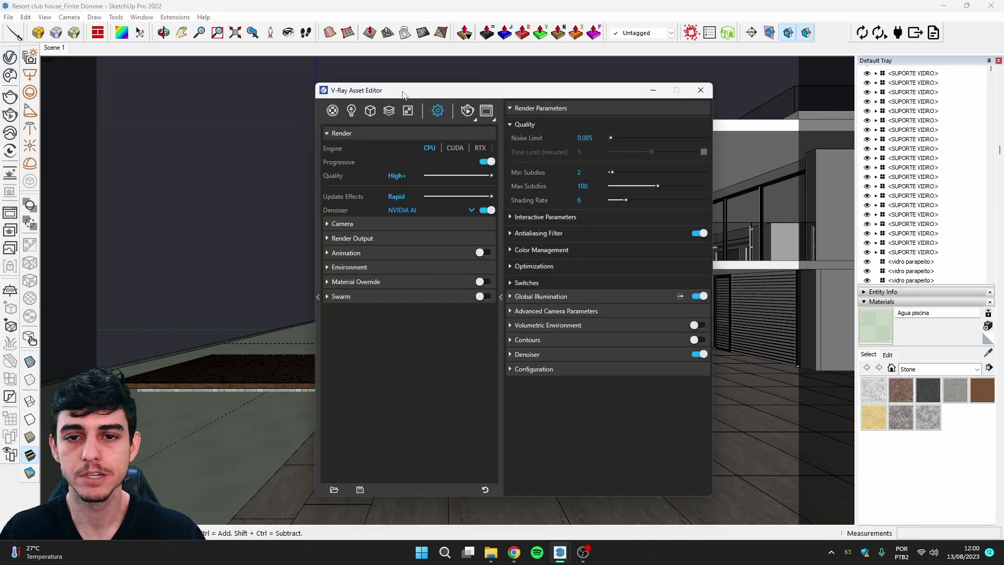
{"action": "left_click_drag", "start_coordinate": [418, 74], "coordinate": [554, 76]}
{"action": "left_click", "coordinate": [487, 91]}
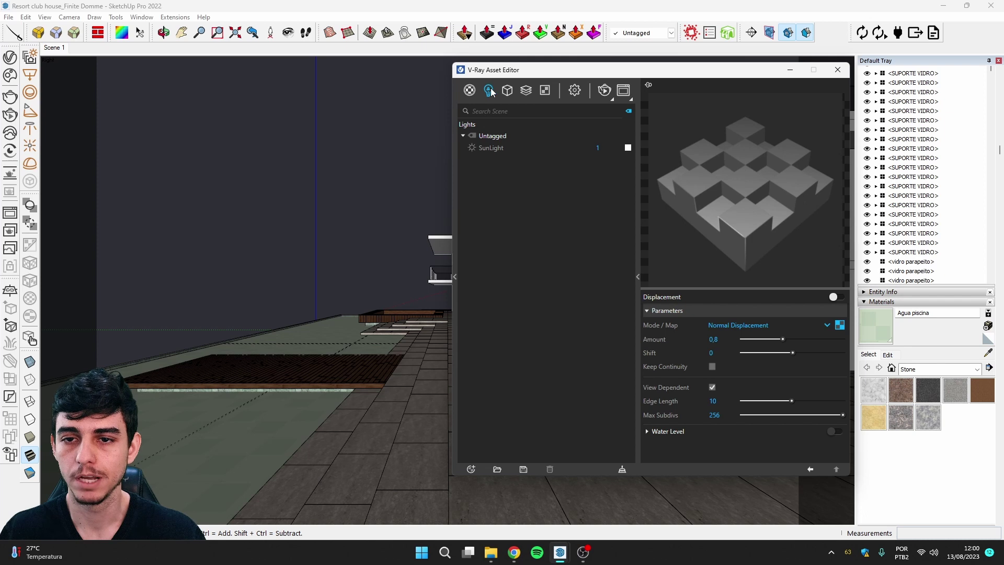
{"action": "left_click", "coordinate": [489, 91]}
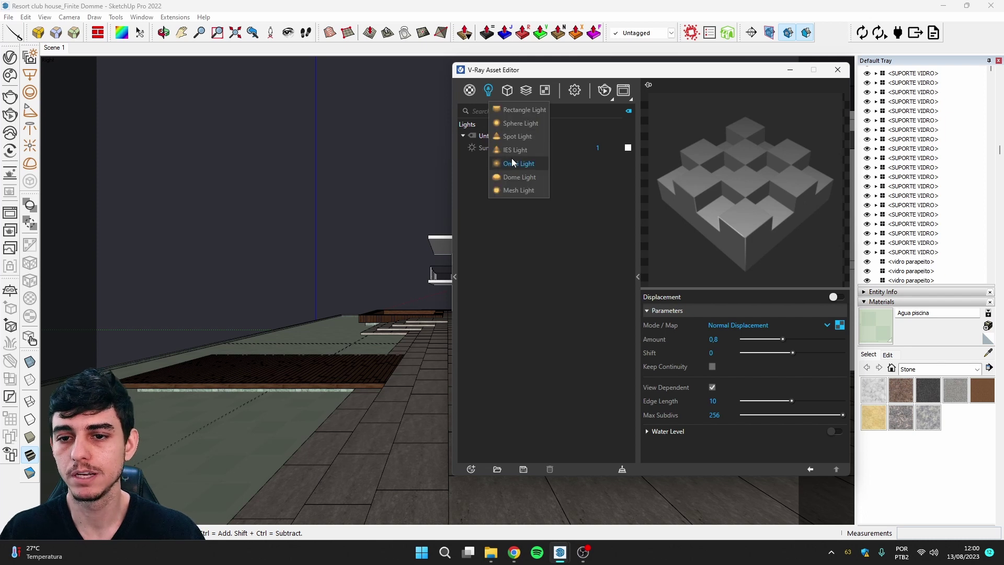
{"action": "left_click", "coordinate": [518, 176]}
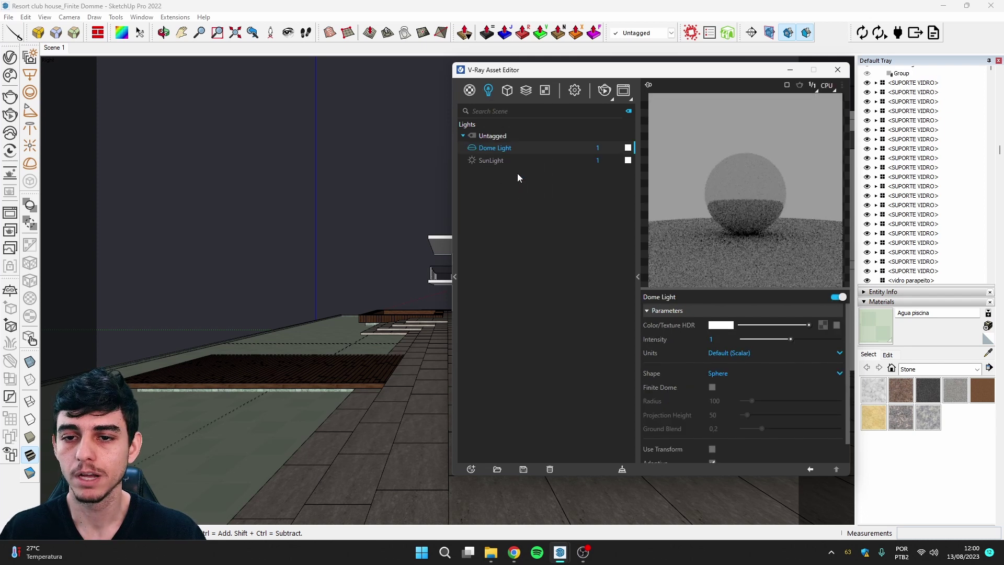
{"action": "left_click_drag", "start_coordinate": [502, 69], "coordinate": [440, 90]}
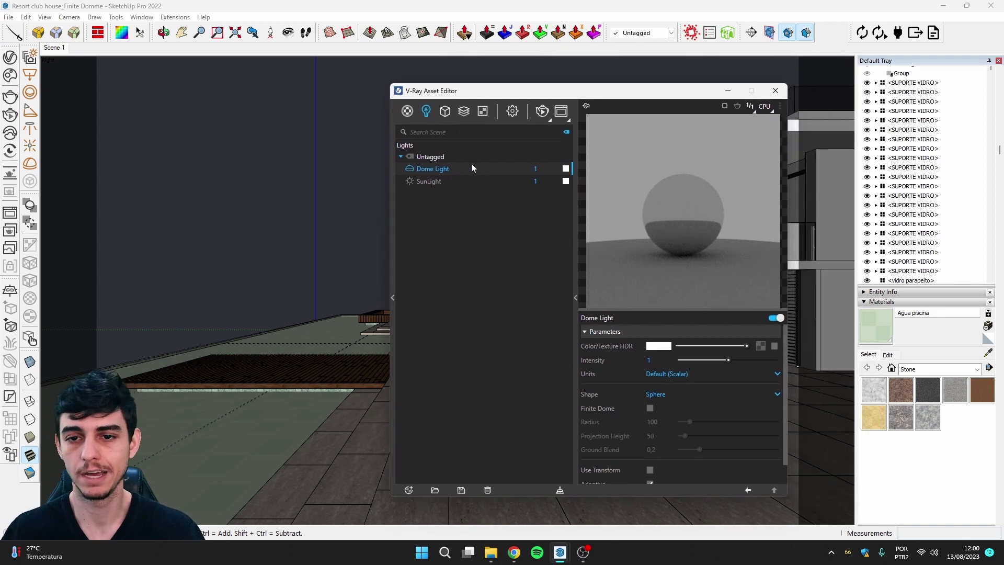
{"action": "left_click_drag", "start_coordinate": [518, 91], "coordinate": [547, 96]}
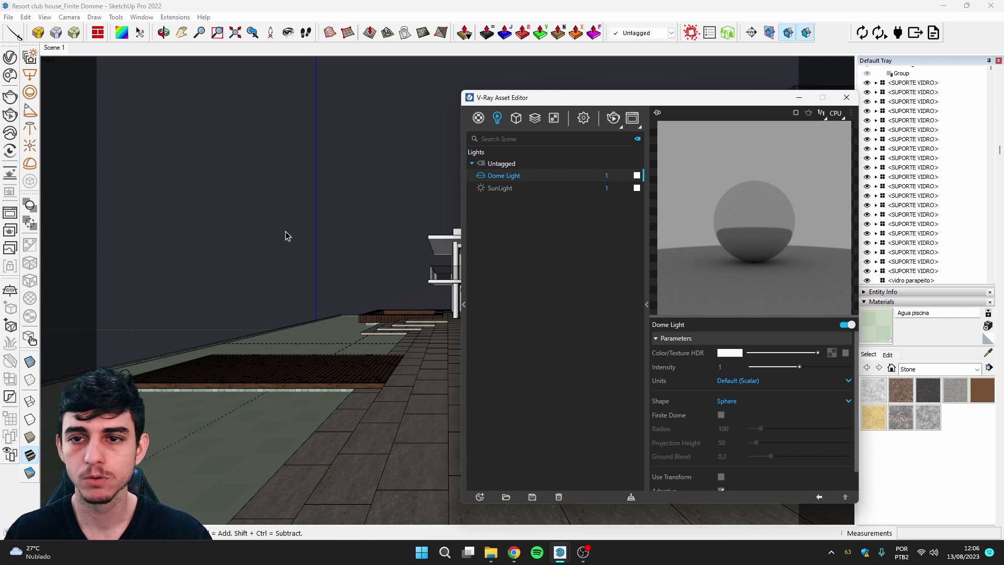
{"action": "scroll", "coordinate": [328, 294], "scroll_direction": "up", "scroll_amount": 2}
{"action": "scroll", "coordinate": [316, 335], "scroll_direction": "up", "scroll_amount": 2}
{"action": "scroll", "coordinate": [214, 323], "scroll_direction": "up", "scroll_amount": 2}
{"action": "scroll", "coordinate": [214, 324], "scroll_direction": "up", "scroll_amount": 2}
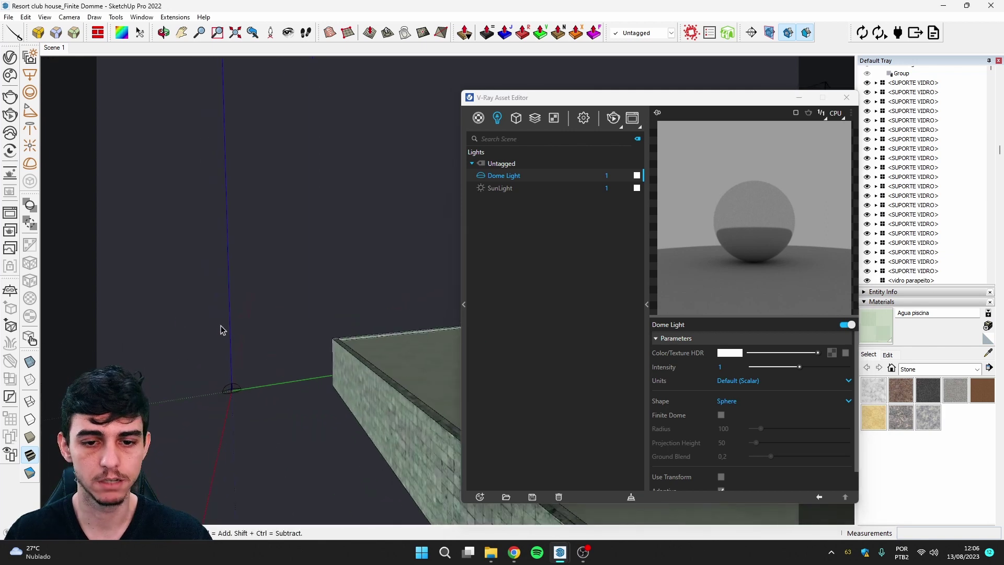
{"action": "scroll", "coordinate": [219, 329], "scroll_direction": "up", "scroll_amount": 2}
{"action": "mouse_move", "coordinate": [337, 392]}
{"action": "middle_mouse_down"}
{"action": "mouse_move", "coordinate": [250, 267]}
{"action": "mouse_move", "coordinate": [352, 347]}
{"action": "middle_mouse_up"}
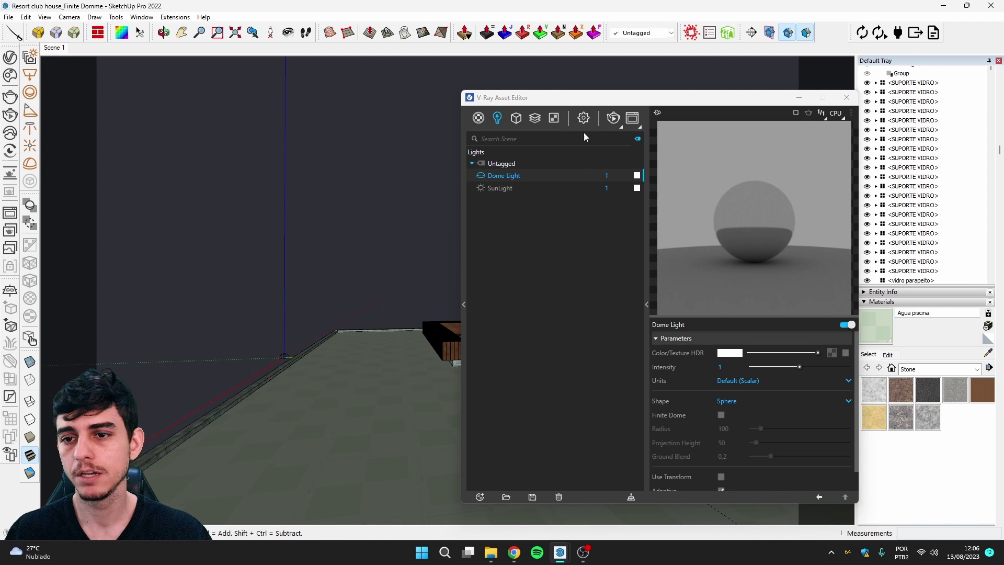
{"action": "left_click", "coordinate": [583, 119]}
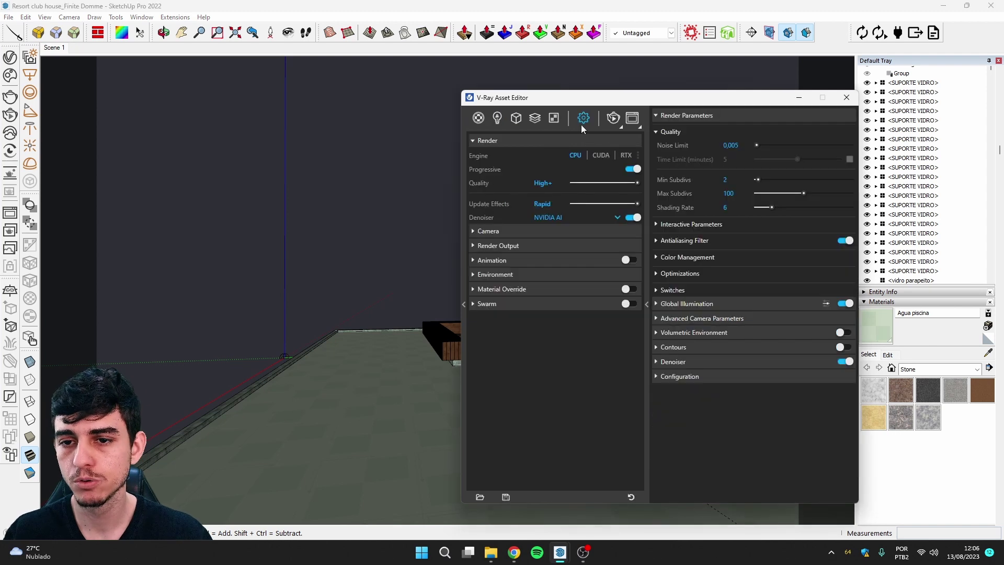
{"action": "left_click", "coordinate": [505, 275]}
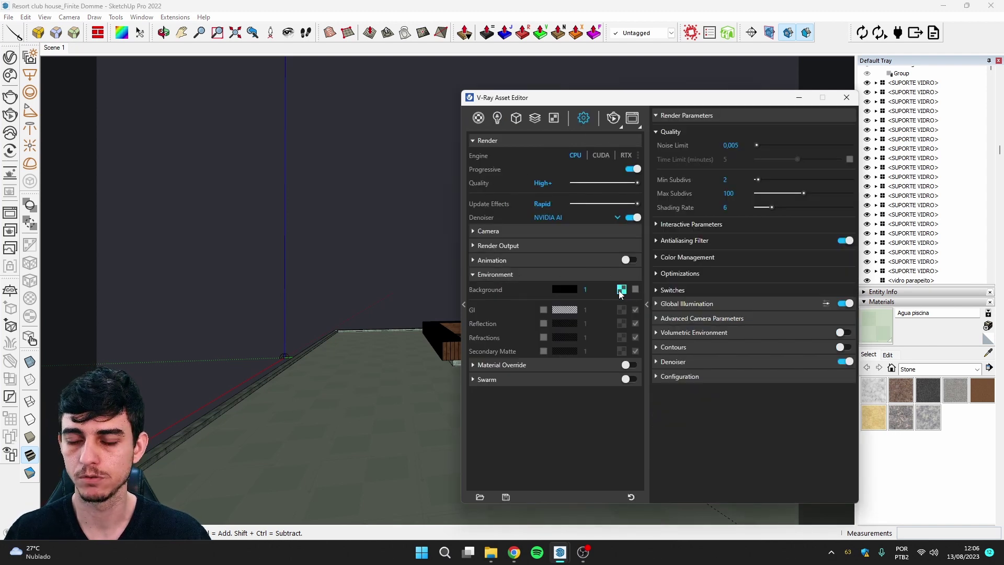
{"action": "left_click", "coordinate": [547, 274]}
{"action": "left_click", "coordinate": [497, 117]}
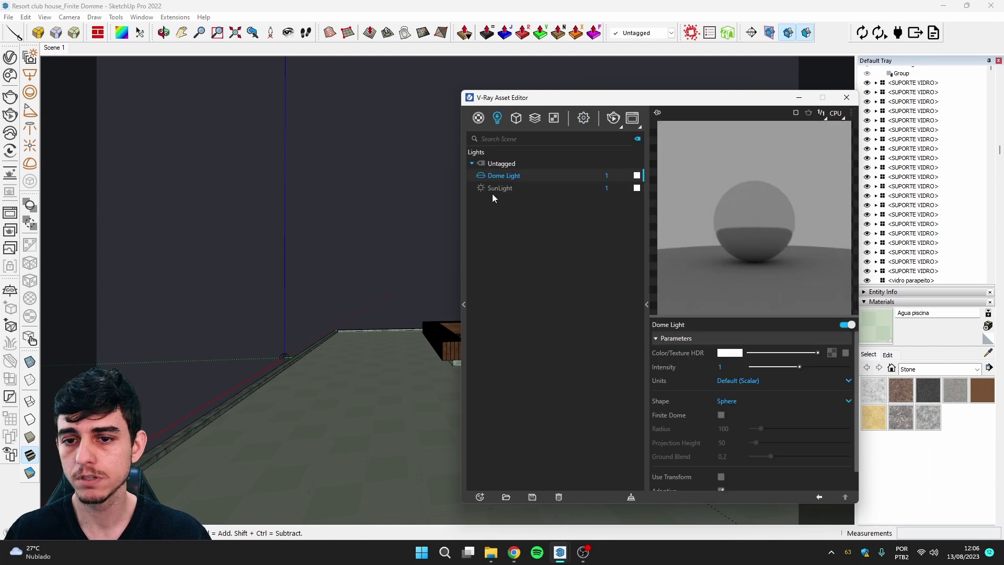
{"action": "left_click", "coordinate": [482, 188]}
{"action": "left_click", "coordinate": [505, 174]}
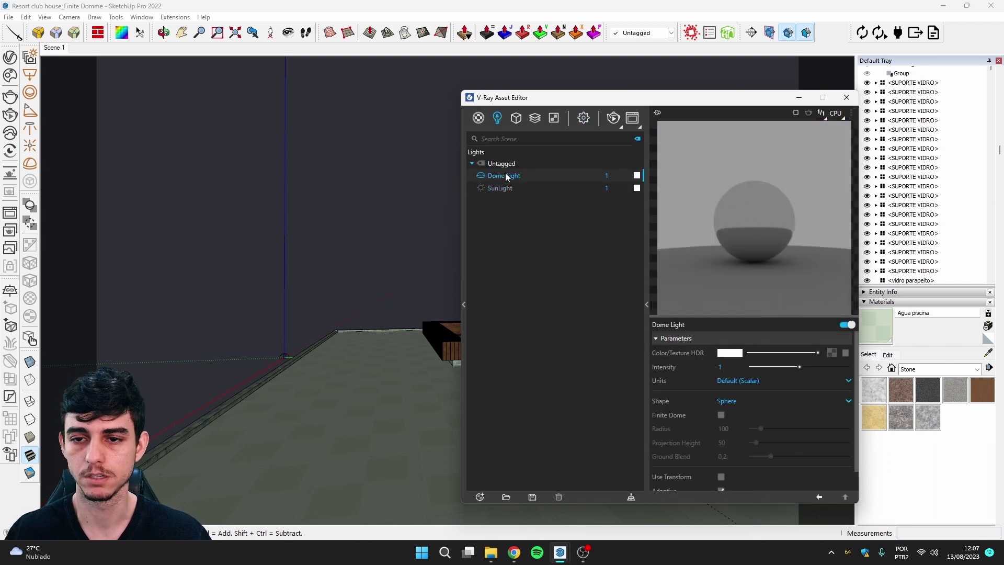
{"action": "left_click_drag", "start_coordinate": [649, 104], "coordinate": [537, 94]}
{"action": "middle_click_drag", "start_coordinate": [283, 293], "coordinate": [306, 295]}
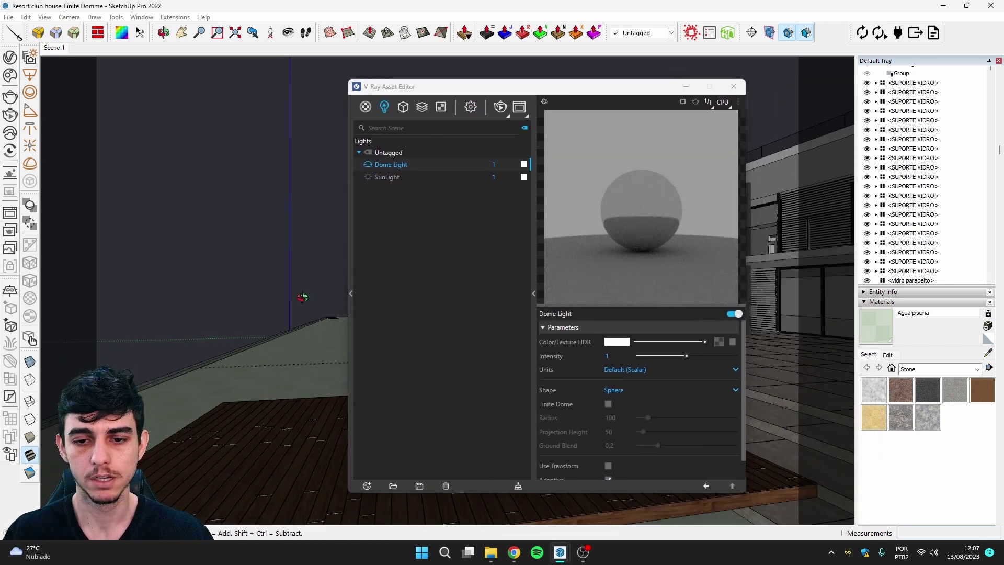
{"action": "scroll", "coordinate": [291, 331], "scroll_direction": "down", "scroll_amount": 3}
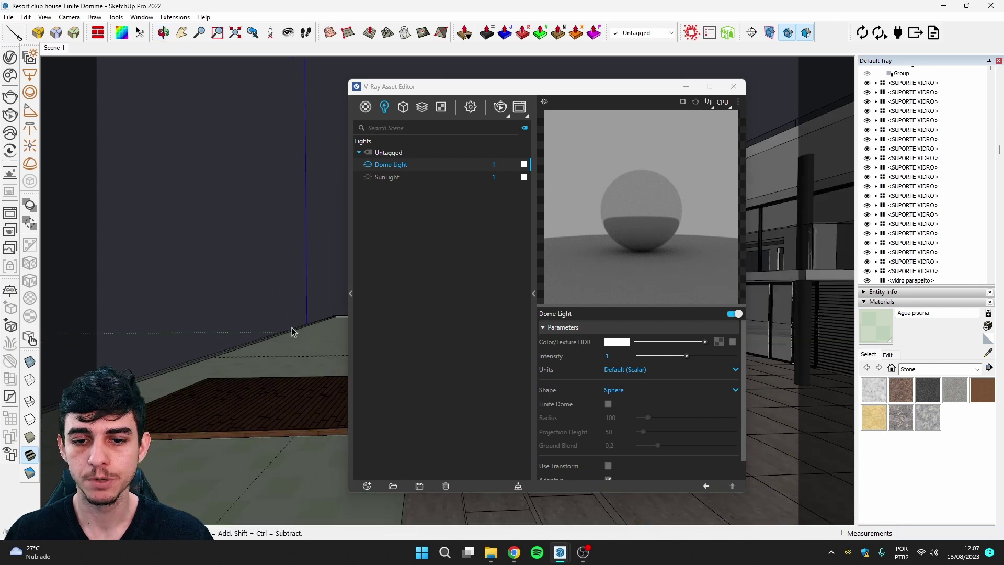
{"action": "scroll", "coordinate": [268, 314], "scroll_direction": "down", "scroll_amount": 3}
{"action": "scroll", "coordinate": [276, 316], "scroll_direction": "down", "scroll_amount": 2}
{"action": "scroll", "coordinate": [276, 316], "scroll_direction": "up", "scroll_amount": 2}
{"action": "scroll", "coordinate": [275, 313], "scroll_direction": "up", "scroll_amount": 1}
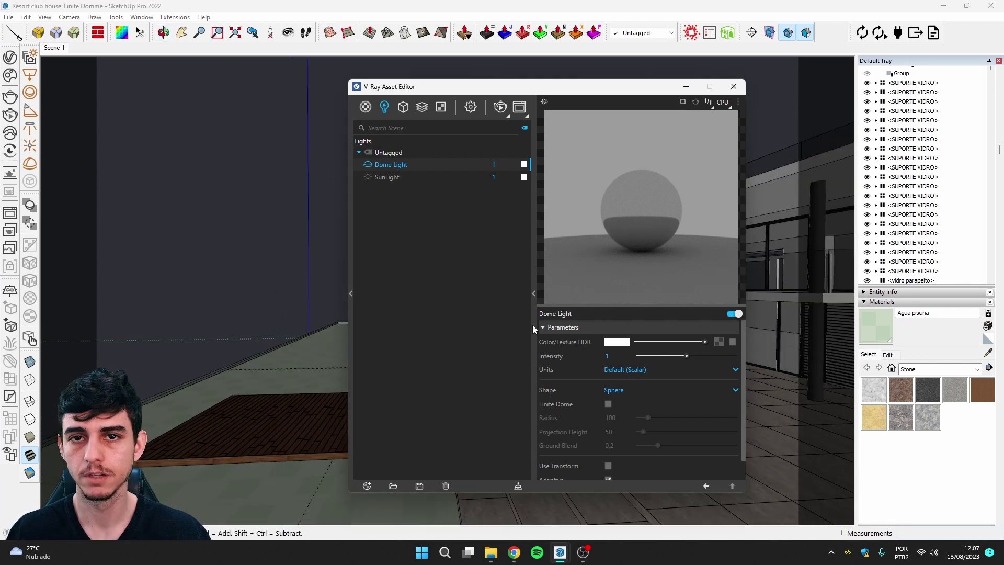
{"action": "left_click", "coordinate": [464, 510]}
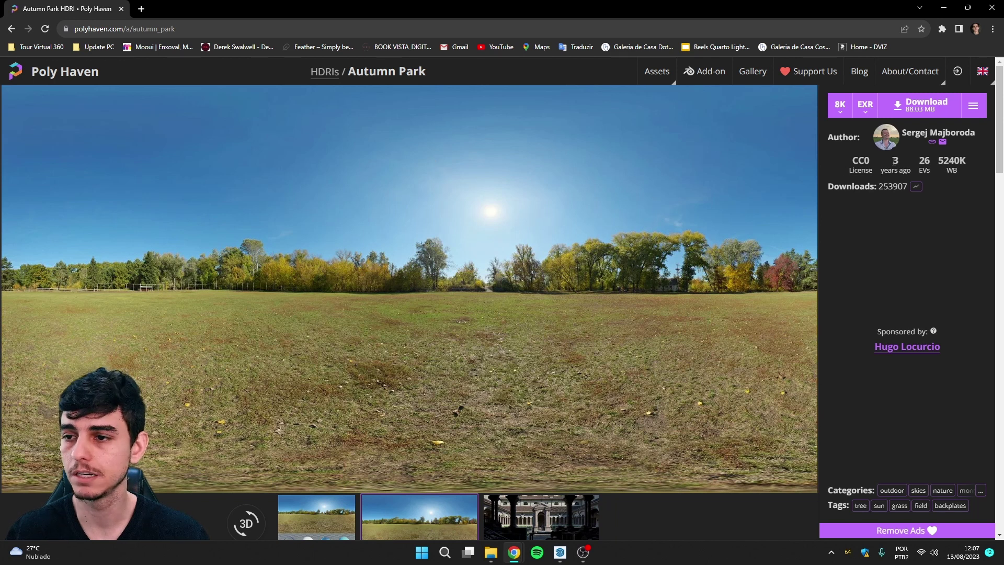
{"action": "left_click", "coordinate": [841, 115]}
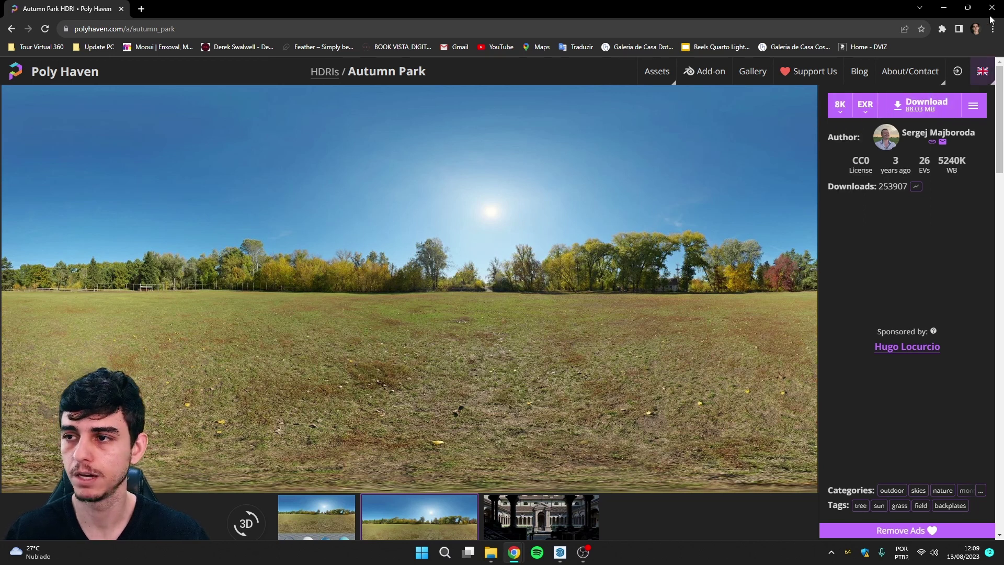
{"action": "left_click", "coordinate": [950, 7]}
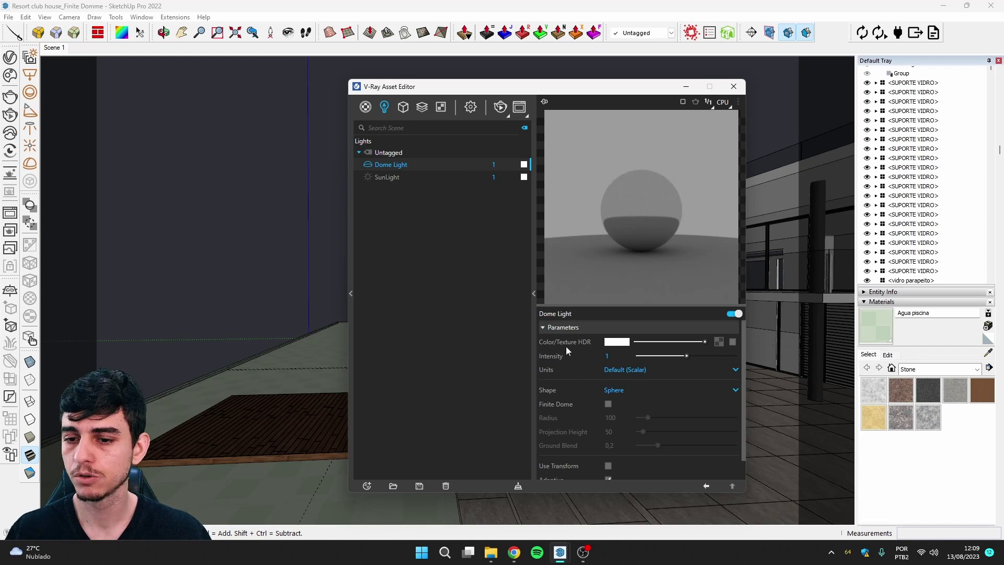
Step: Load the autumn_park_8k HDR as a Bitmap in the Dome Light's Color/Texture slot
{"action": "left_click", "coordinate": [717, 341]}
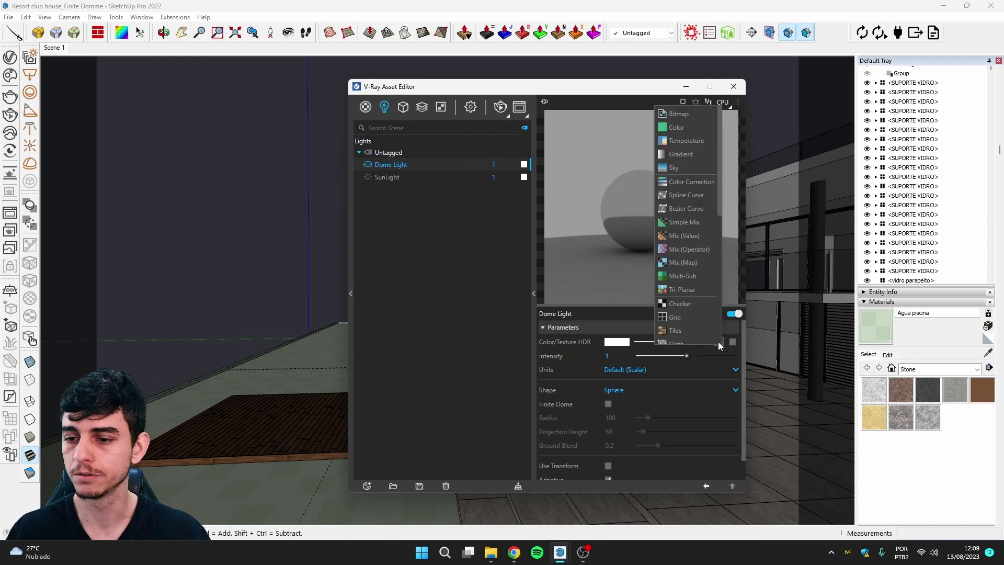
{"action": "left_click", "coordinate": [693, 112]}
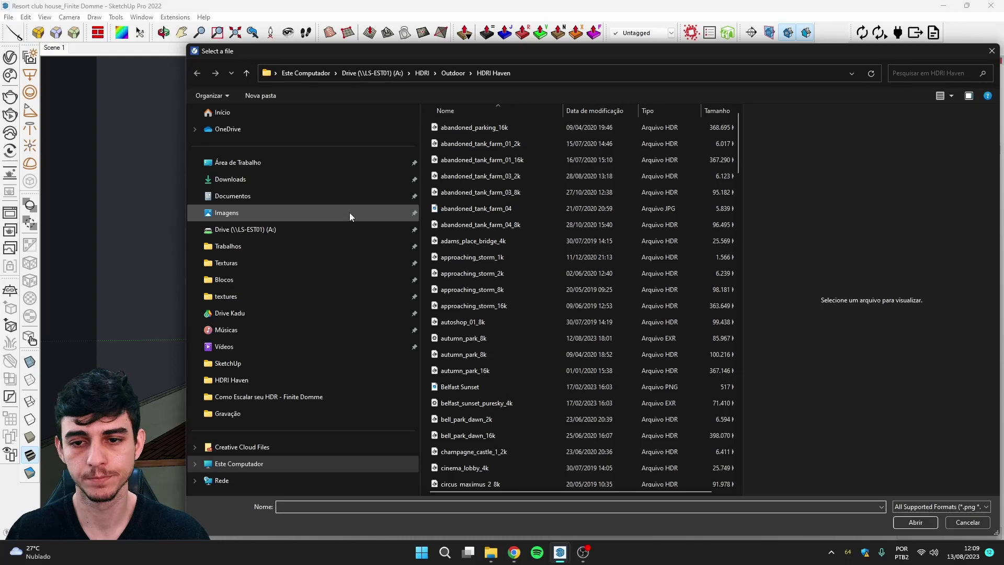
{"action": "left_click", "coordinate": [234, 400]}
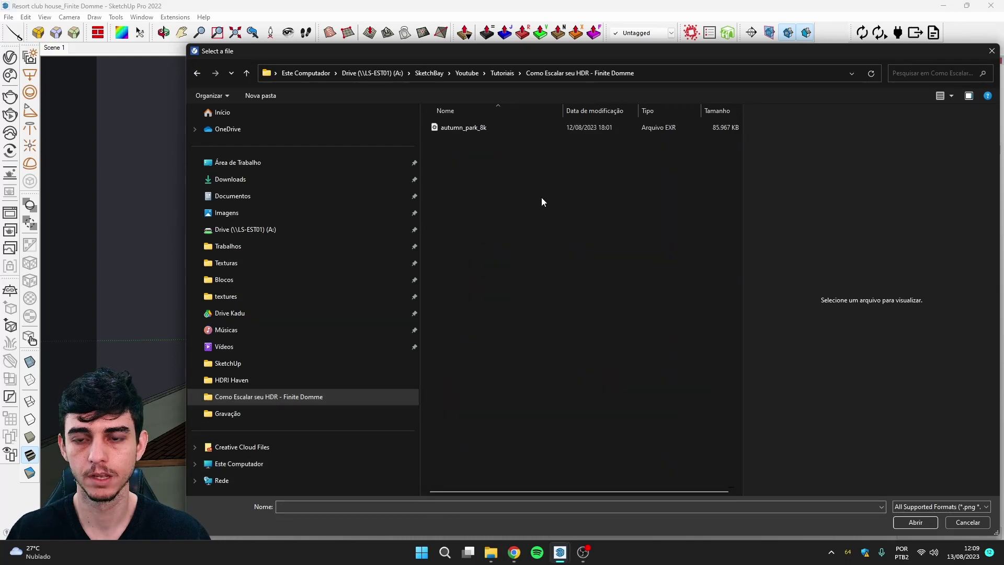
{"action": "left_click", "coordinate": [462, 130]}
{"action": "left_click", "coordinate": [899, 522]}
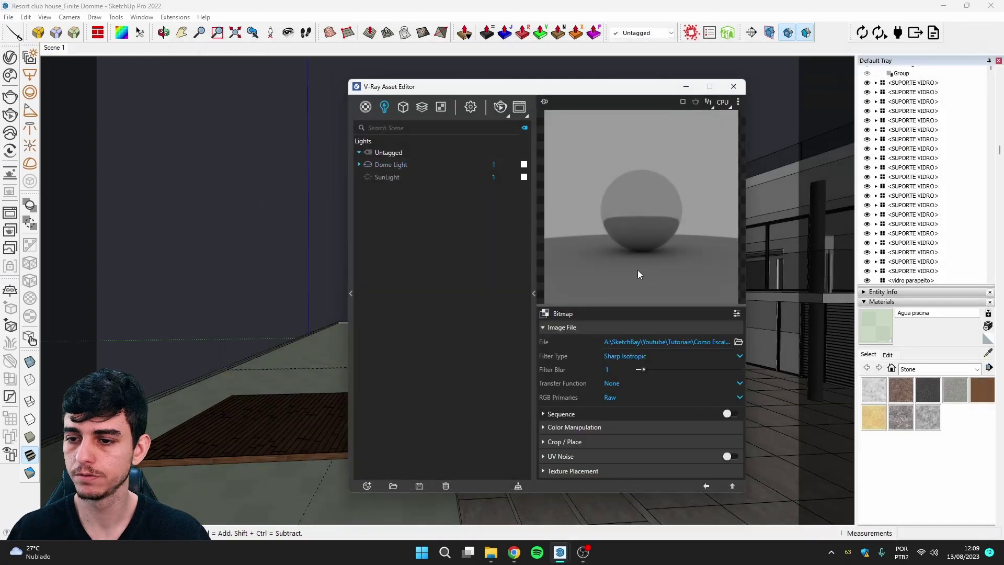
{"action": "left_click_drag", "start_coordinate": [613, 82], "coordinate": [635, 70]}
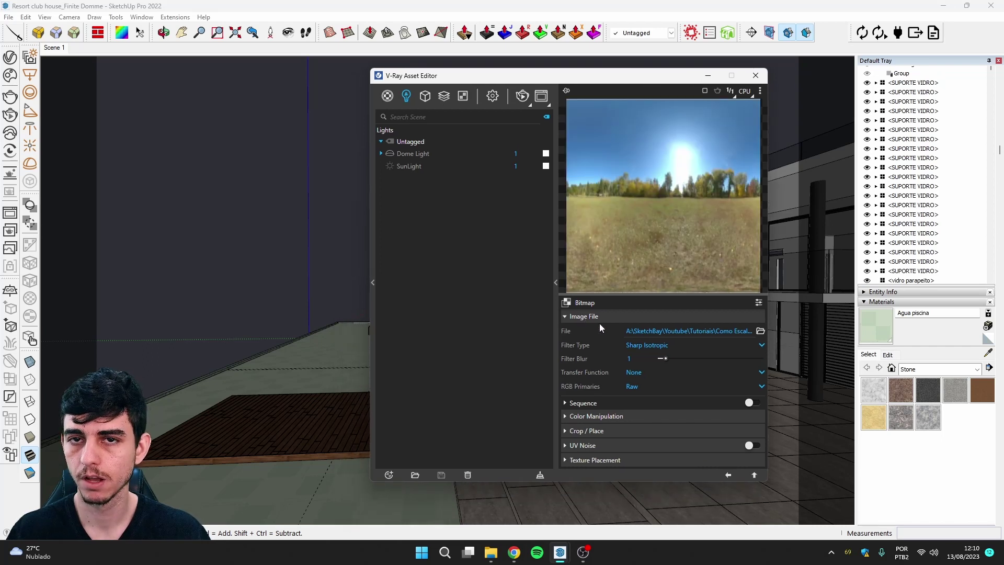
{"action": "left_click", "coordinate": [726, 476]}
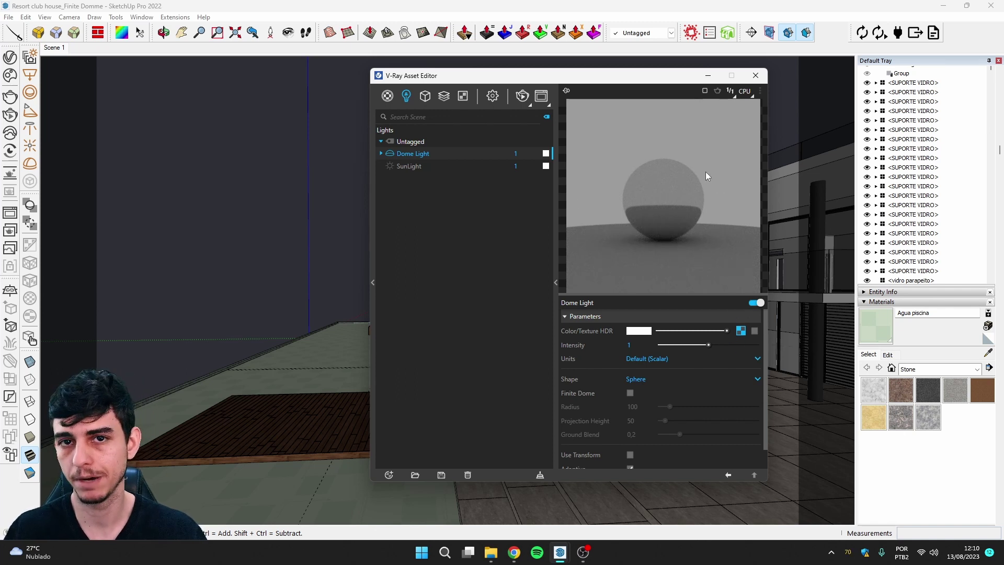
Step: Clear the Dome Light's HDR texture and reload autumn_park_8k as a Bitmap
{"action": "right_click", "coordinate": [740, 331]}
{"action": "left_click", "coordinate": [714, 368]}
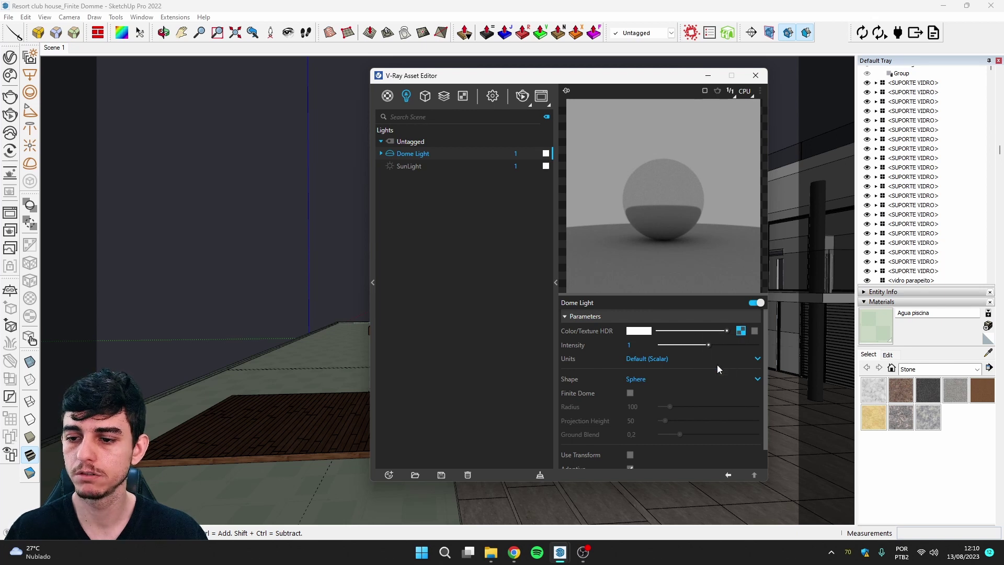
{"action": "left_click", "coordinate": [740, 330]}
{"action": "left_click", "coordinate": [711, 104]}
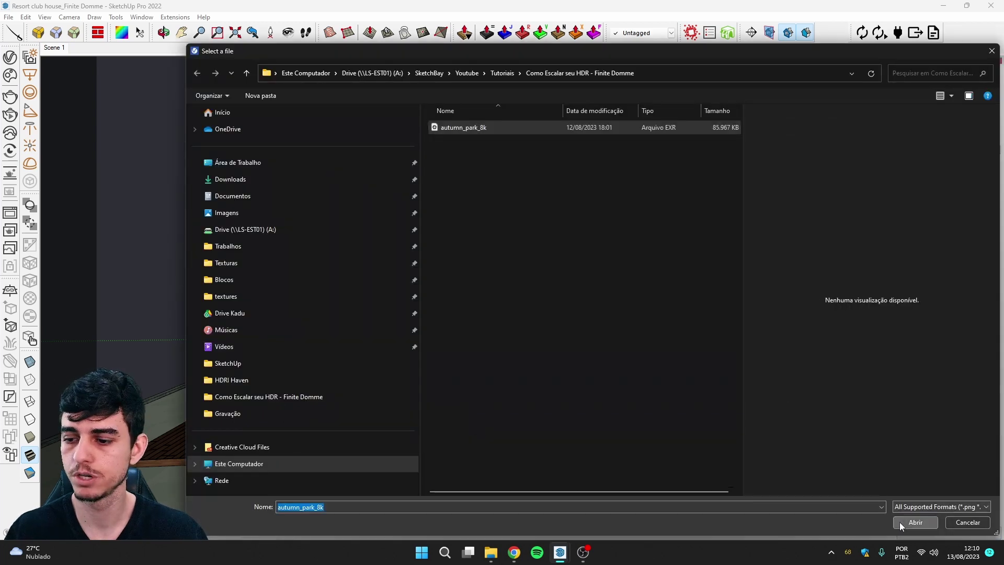
{"action": "left_click", "coordinate": [899, 522]}
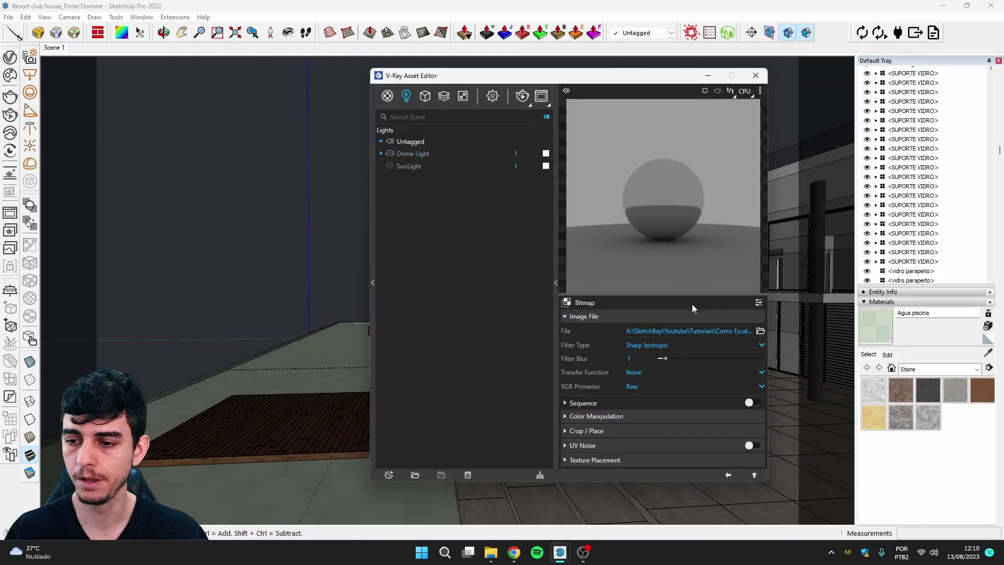
{"action": "left_click", "coordinate": [729, 476]}
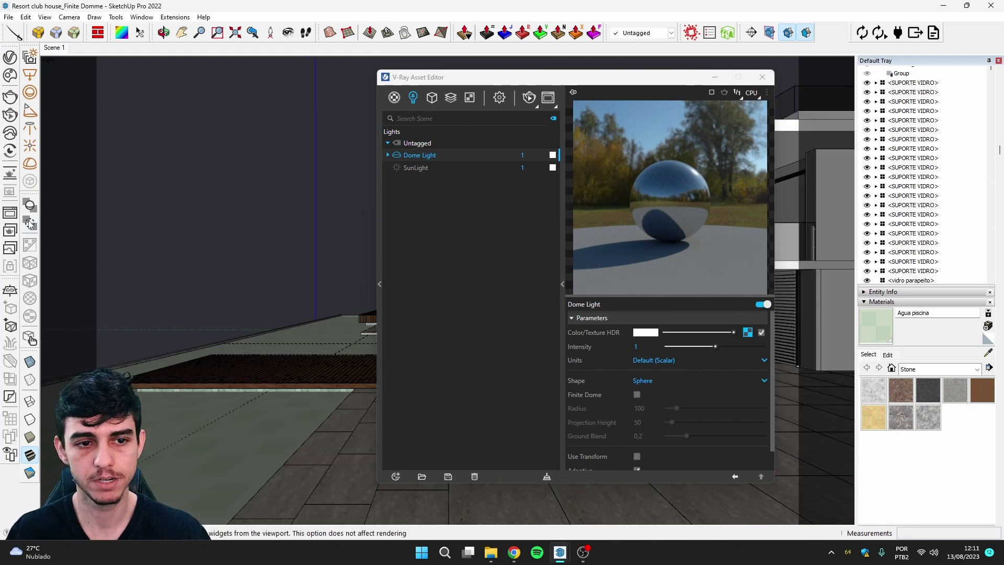
Step: Start and stop a V-Ray render of the pool deck, then return to the Lights editor
{"action": "left_click", "coordinate": [10, 211]}
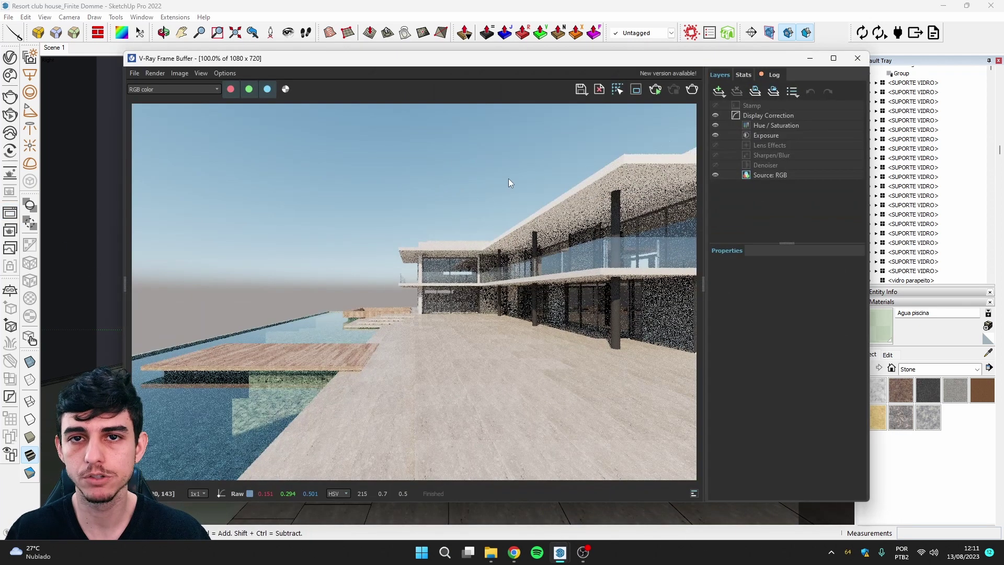
{"action": "left_click", "coordinate": [692, 89]}
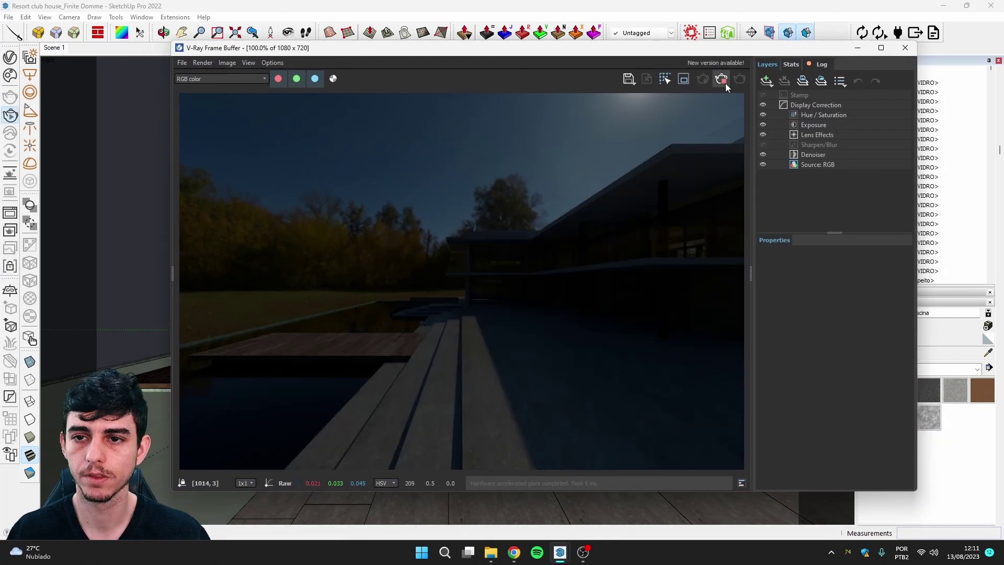
{"action": "left_click", "coordinate": [726, 82]}
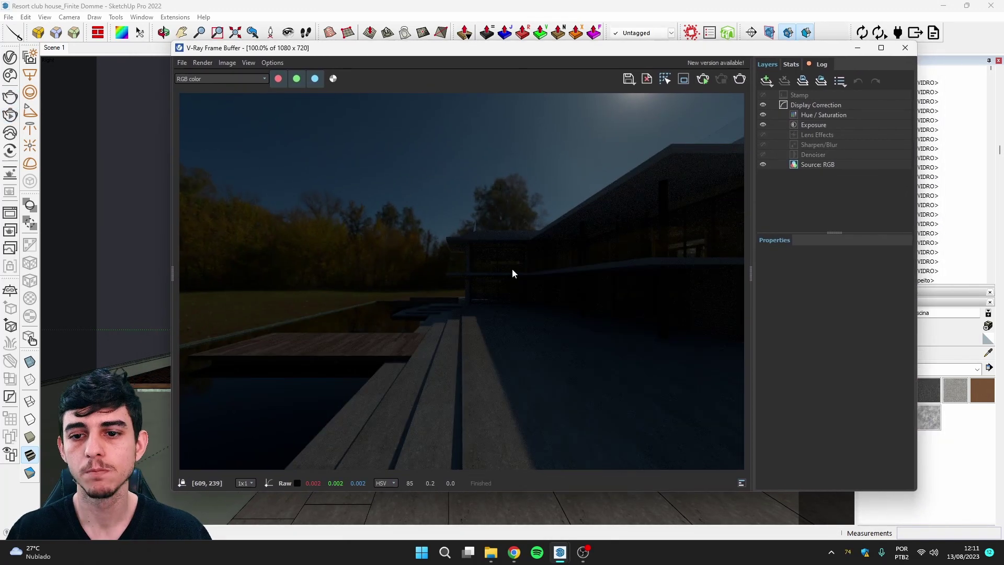
{"action": "left_click", "coordinate": [10, 56]}
Step: Set the Dome Light intensity to 25
{"action": "double_click", "coordinate": [523, 156]}
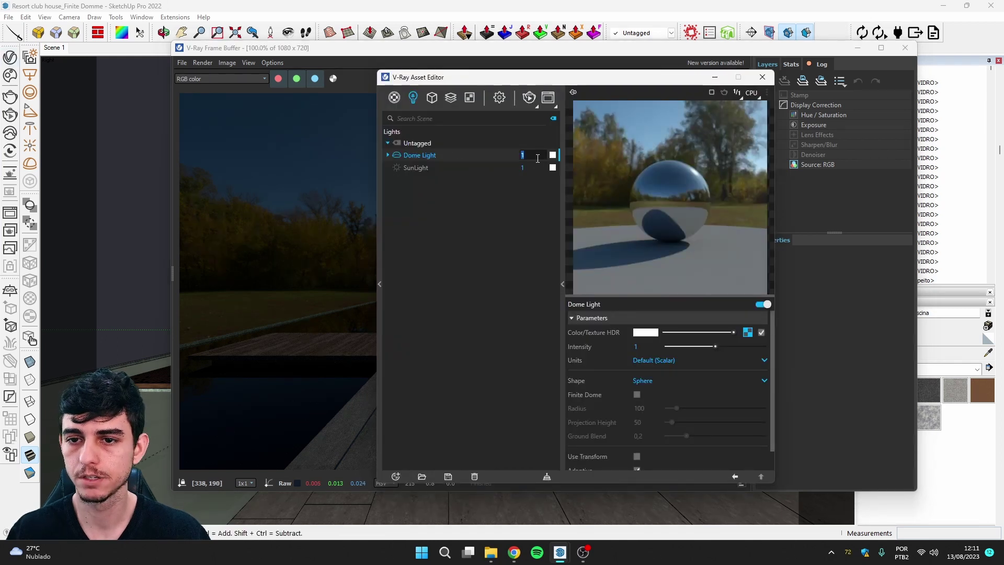
{"action": "type", "text": "25"}
{"action": "key", "text": "Return"}
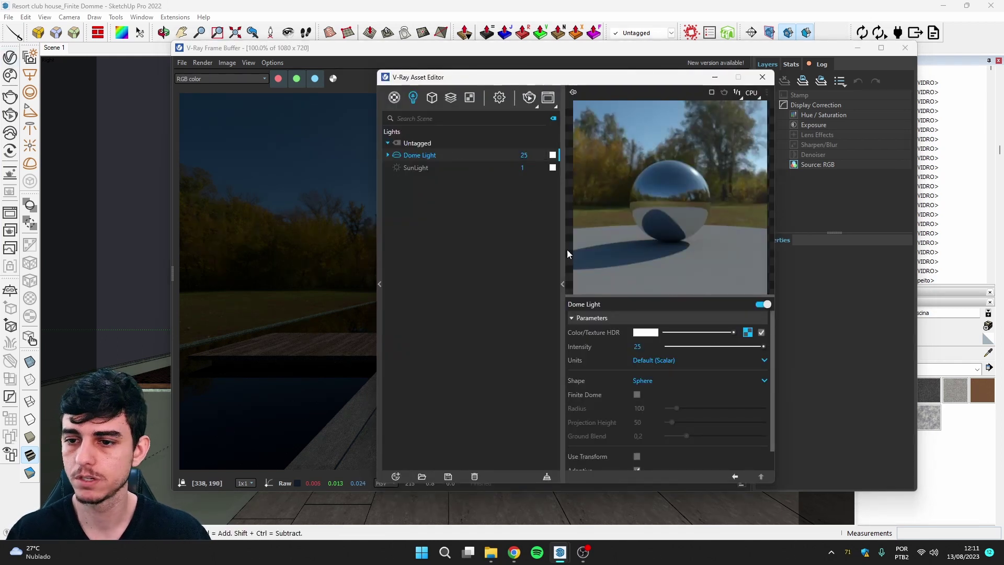
{"action": "left_click", "coordinate": [636, 347]}
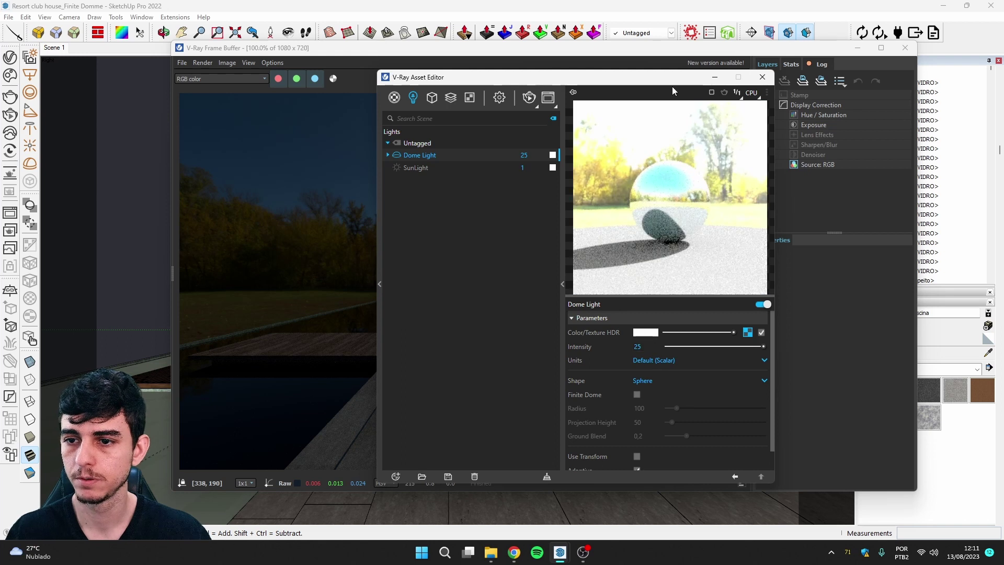
Step: Re-render the club house with the brighter dome light, stopping before denoising
{"action": "left_click_drag", "start_coordinate": [523, 77], "coordinate": [572, 71]}
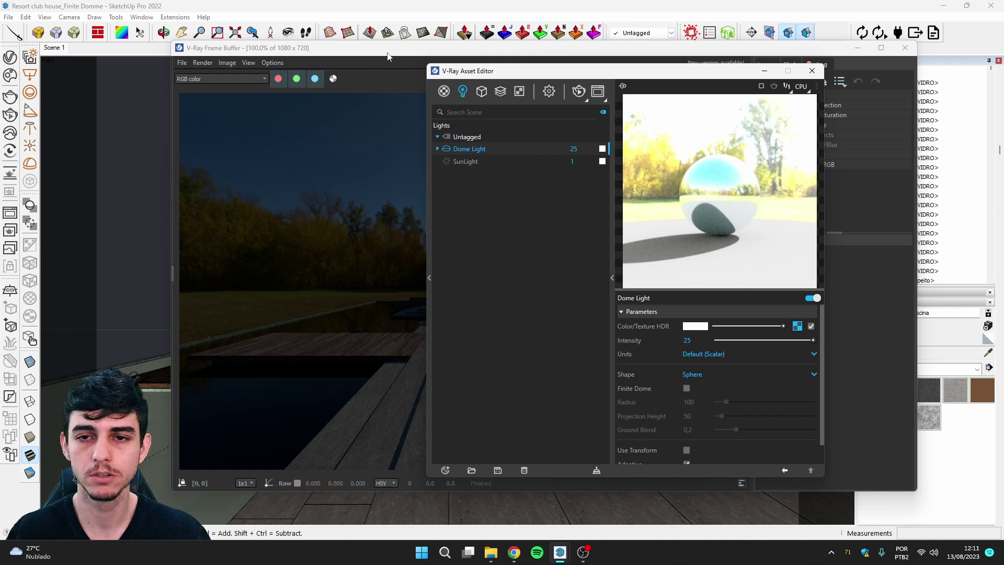
{"action": "left_click_drag", "start_coordinate": [387, 47], "coordinate": [304, 48]}
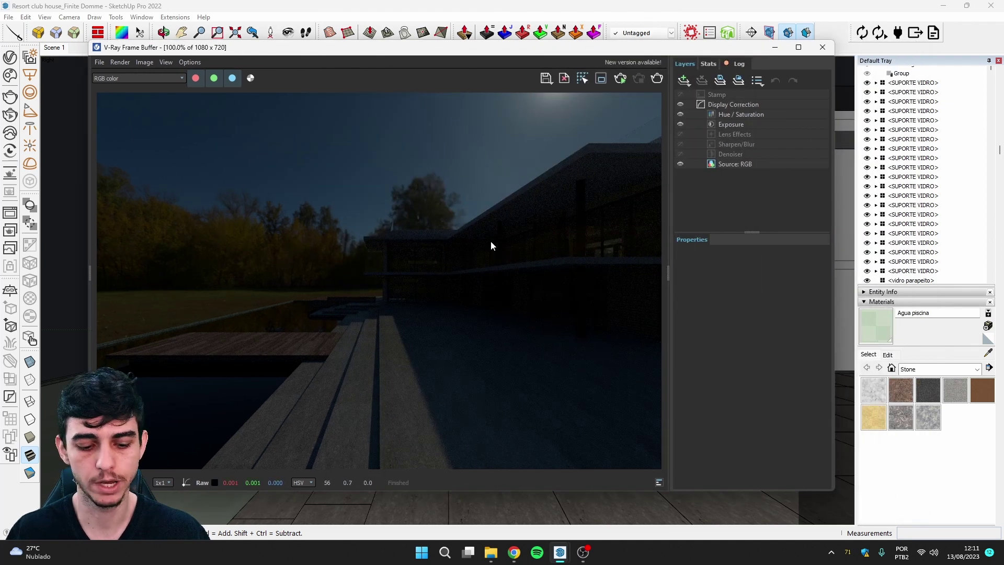
{"action": "left_click_drag", "start_coordinate": [468, 47], "coordinate": [516, 53]}
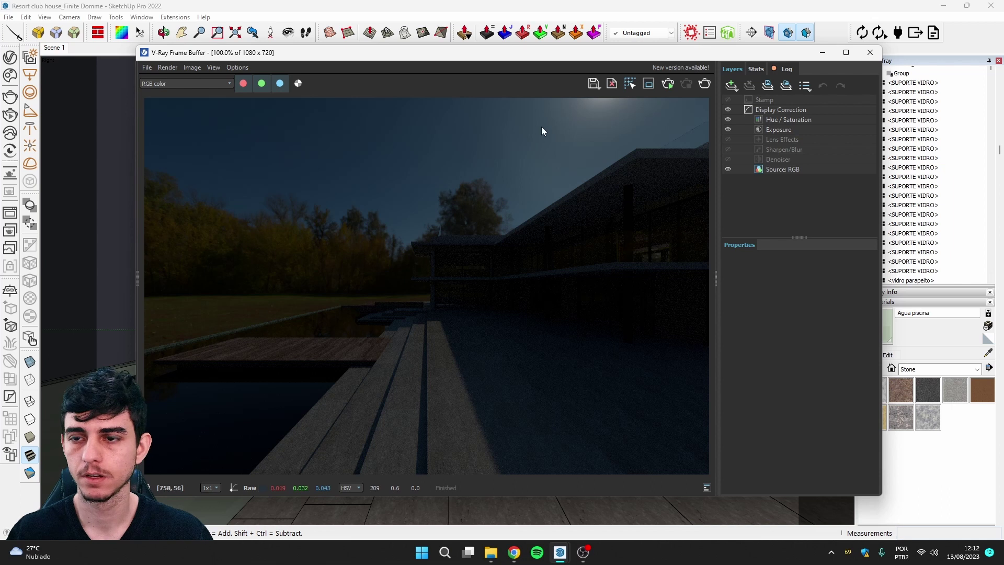
{"action": "left_click", "coordinate": [673, 86]}
{"action": "left_click_drag", "start_coordinate": [652, 57], "coordinate": [648, 68]}
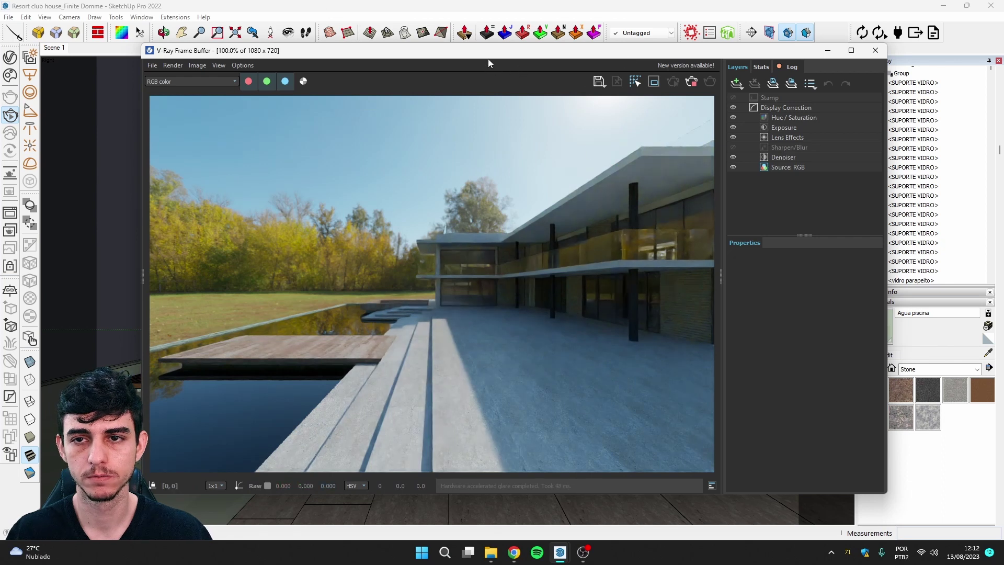
{"action": "left_click_drag", "start_coordinate": [488, 58], "coordinate": [488, 49]}
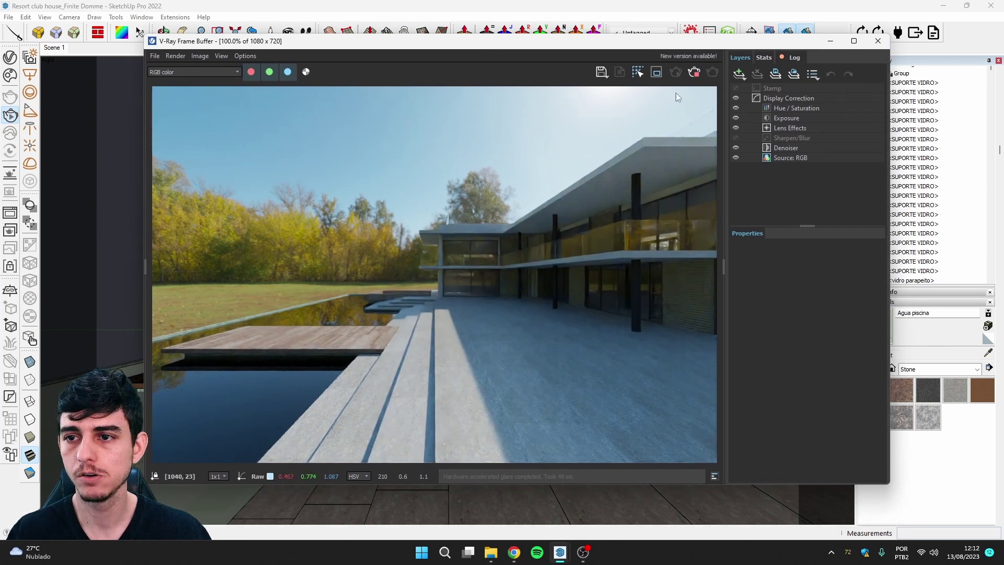
{"action": "left_click", "coordinate": [694, 72]}
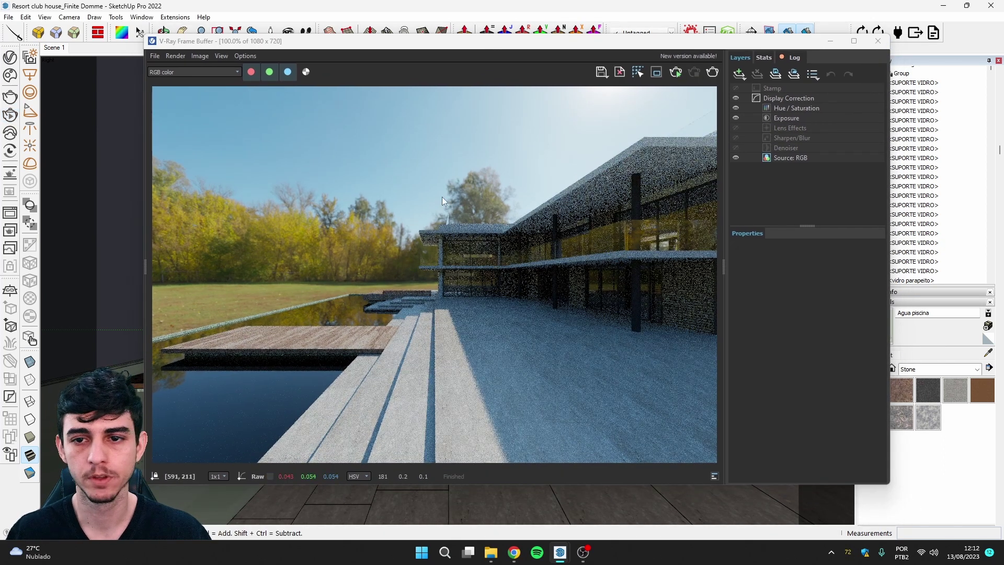
Step: Reopen the lights editor and expand the Dome Light's Options section
{"action": "left_click", "coordinate": [751, 31]}
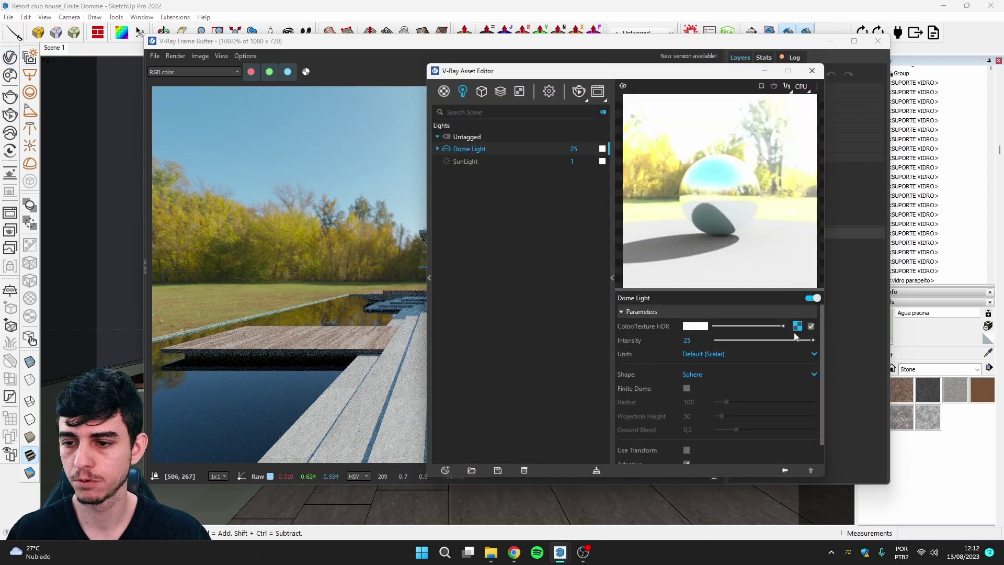
{"action": "scroll", "coordinate": [721, 413], "scroll_direction": "down", "scroll_amount": 1}
{"action": "left_click", "coordinate": [697, 458]}
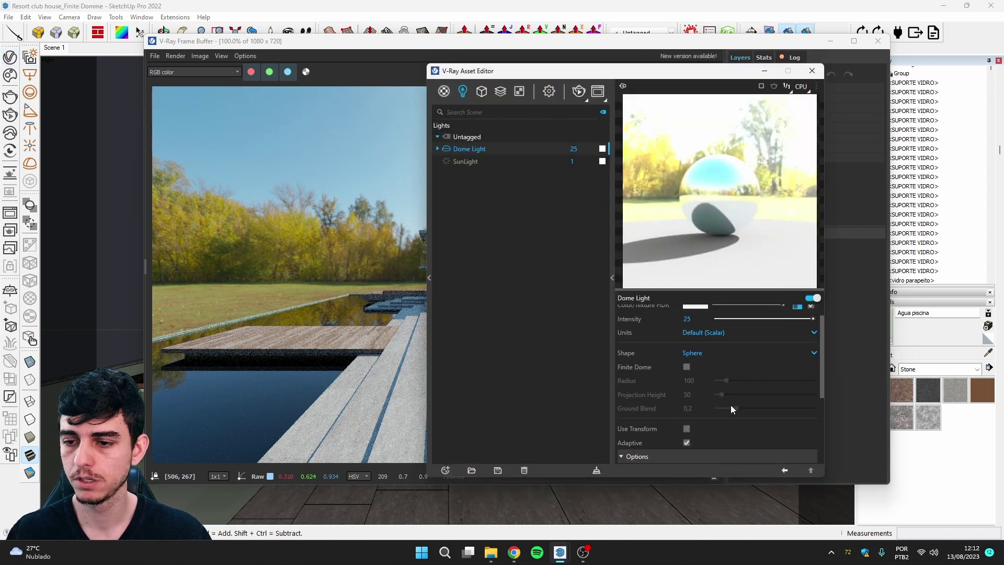
{"action": "scroll", "coordinate": [706, 463], "scroll_direction": "down", "scroll_amount": 2}
Step: Set the Dome Light HDR bitmap's Texture Placement Rotate H to 90 degrees
{"action": "scroll", "coordinate": [732, 328], "scroll_direction": "up", "scroll_amount": 3}
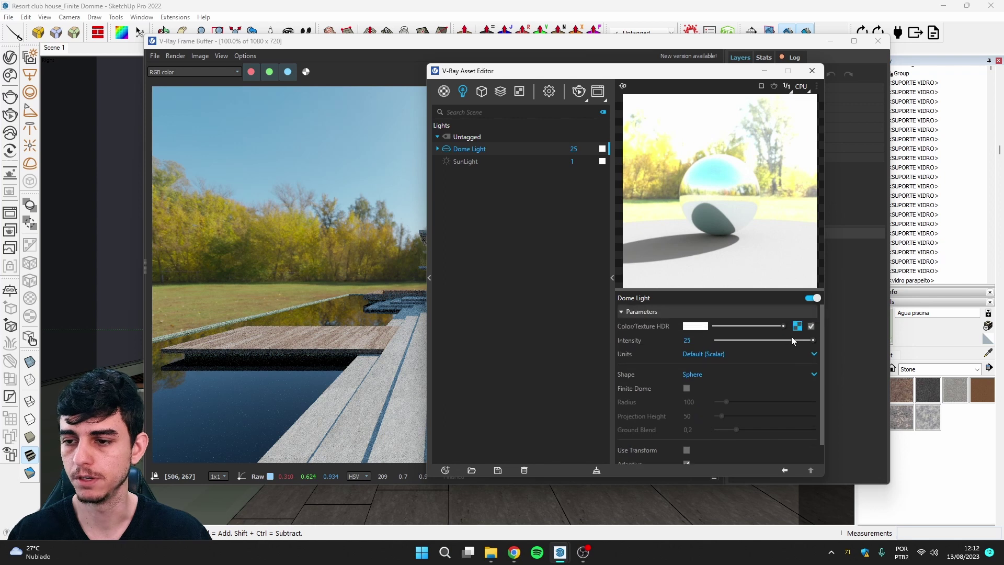
{"action": "left_click", "coordinate": [793, 326]}
{"action": "scroll", "coordinate": [658, 399], "scroll_direction": "down", "scroll_amount": 2}
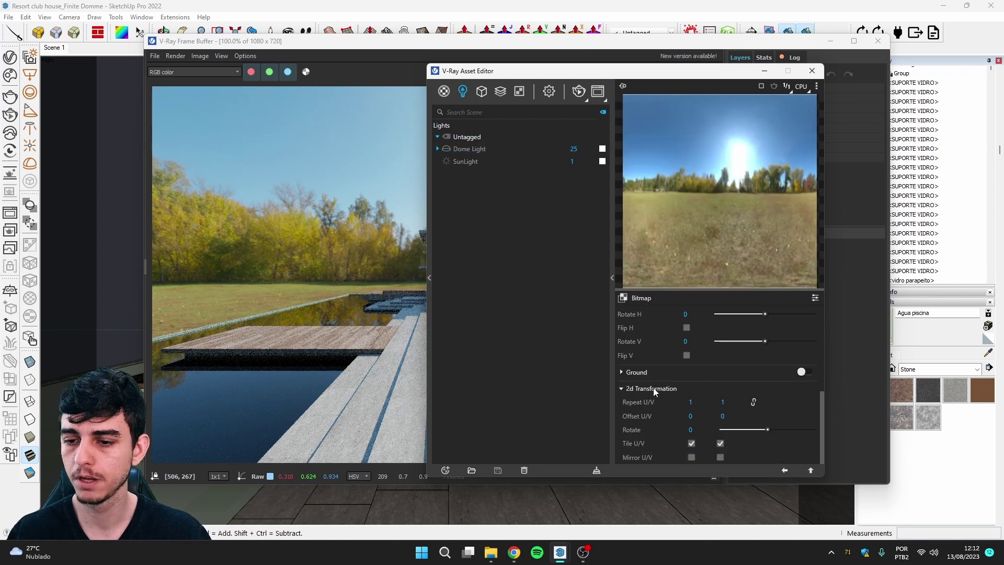
{"action": "left_click", "coordinate": [660, 389]}
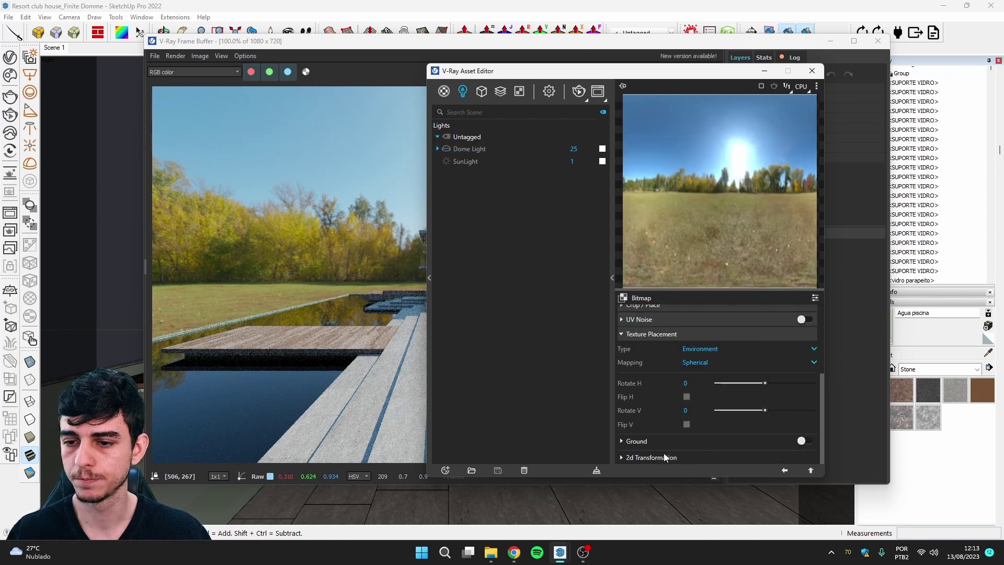
{"action": "left_click", "coordinate": [662, 335]}
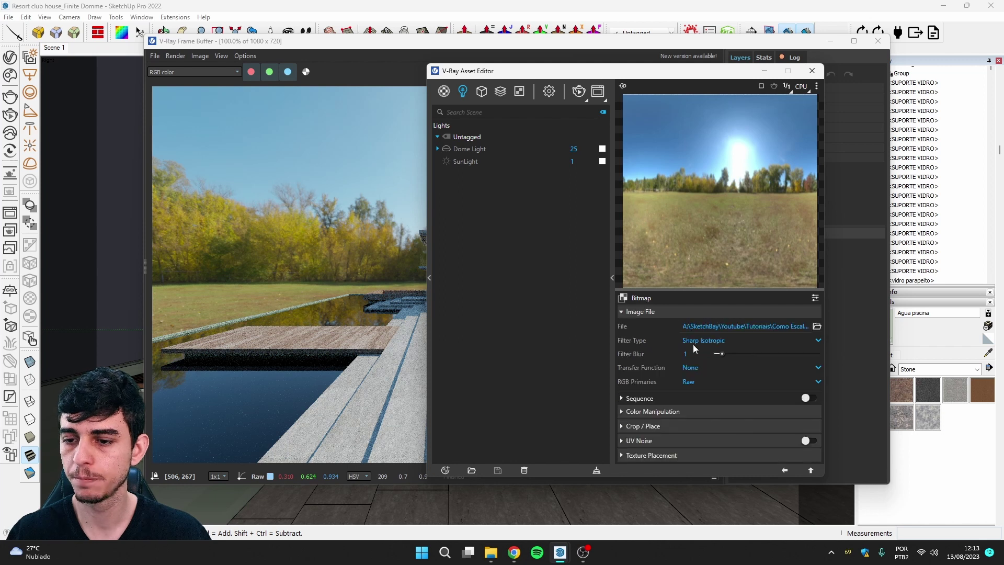
{"action": "left_click", "coordinate": [677, 455]}
{"action": "scroll", "coordinate": [676, 400], "scroll_direction": "down", "scroll_amount": 1}
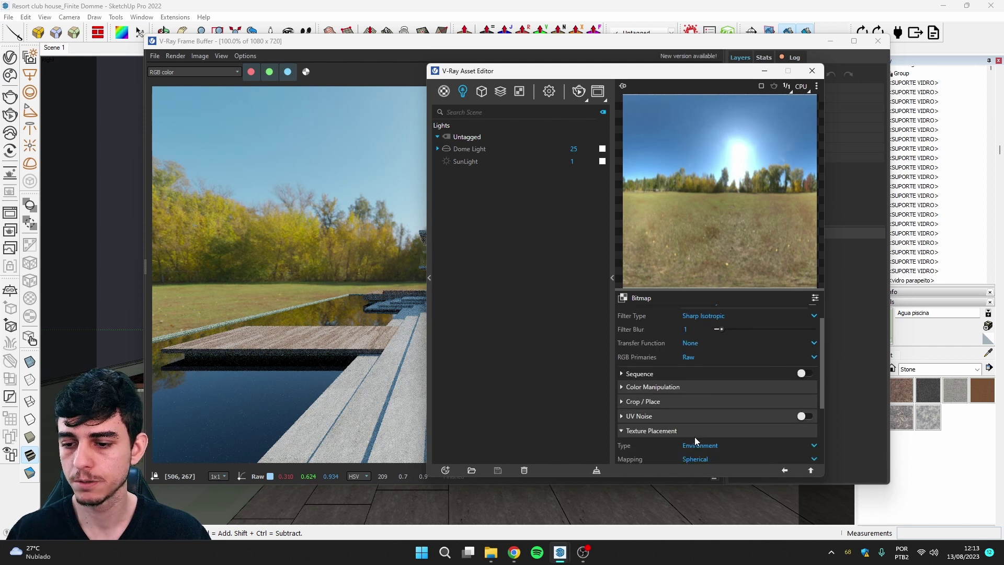
{"action": "scroll", "coordinate": [680, 407], "scroll_direction": "down", "scroll_amount": 4}
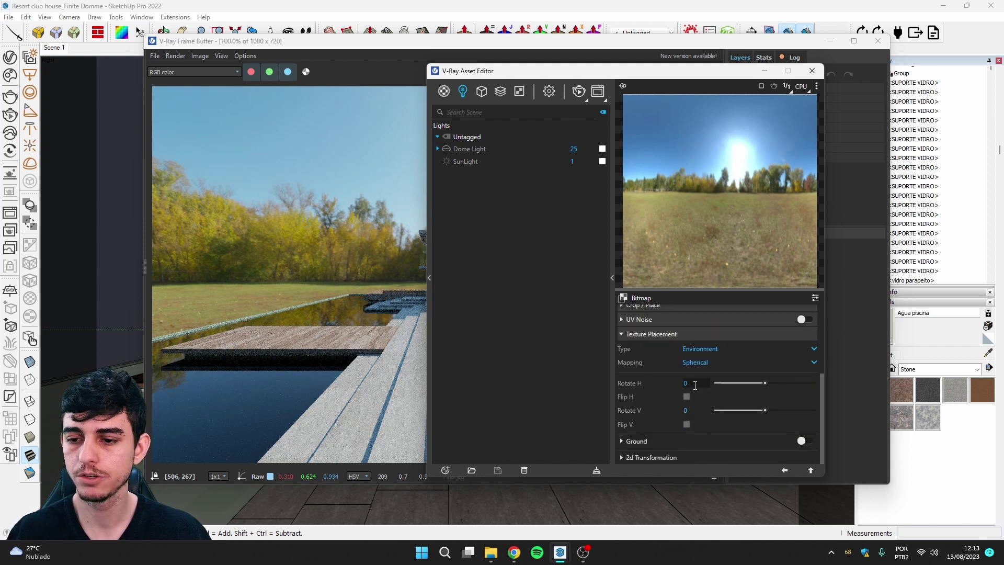
{"action": "type", "text": "90"}
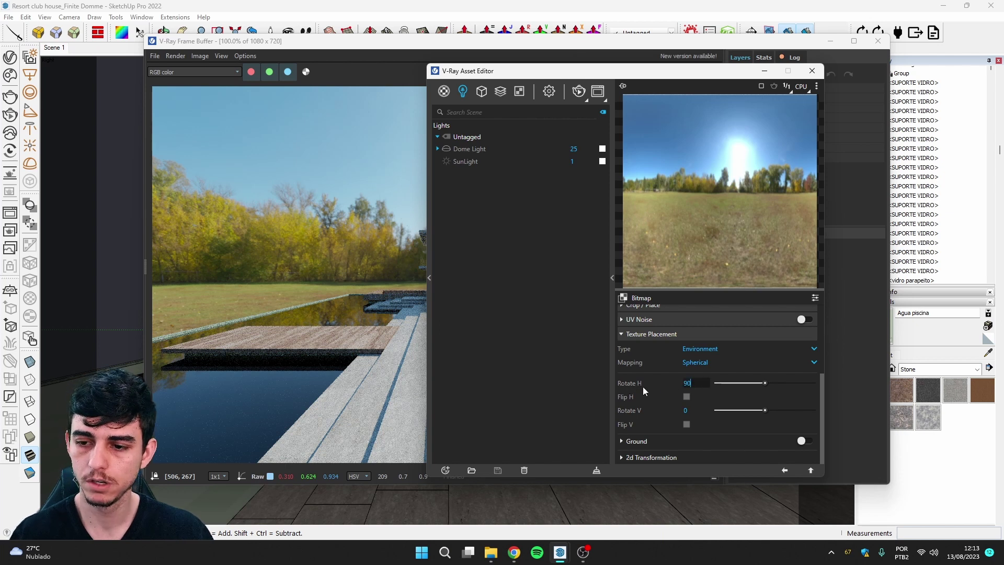
{"action": "key", "text": "Return"}
{"action": "left_click", "coordinate": [784, 471]}
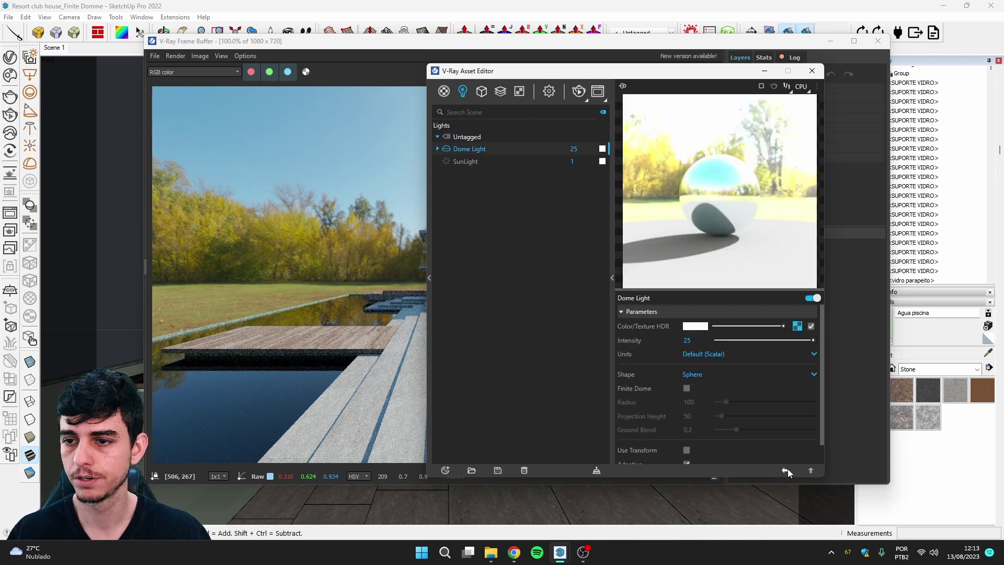
{"action": "left_click", "coordinate": [812, 71]}
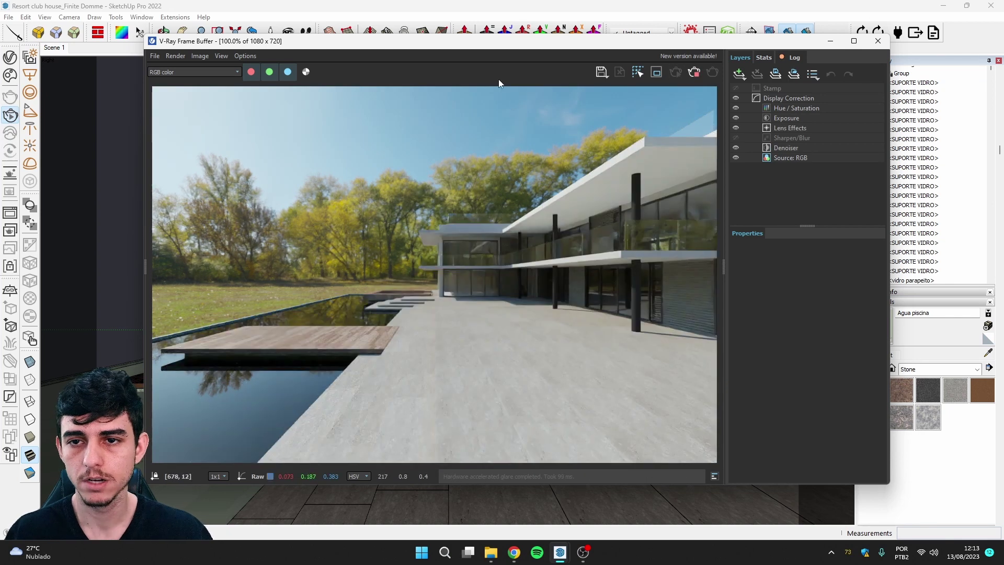
Step: Render the club house again with the rotated HDR environment
{"action": "left_click_drag", "start_coordinate": [496, 42], "coordinate": [495, 60]}
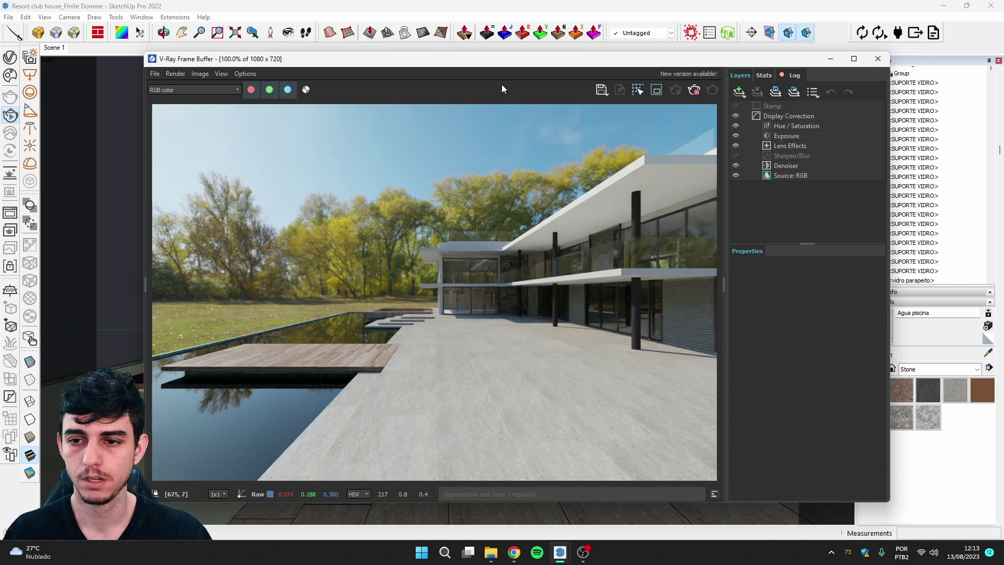
{"action": "mouse_move", "coordinate": [501, 62]}
{"action": "left_mouse_down"}
{"action": "mouse_move", "coordinate": [551, 59]}
{"action": "mouse_move", "coordinate": [517, 52]}
{"action": "left_mouse_up"}
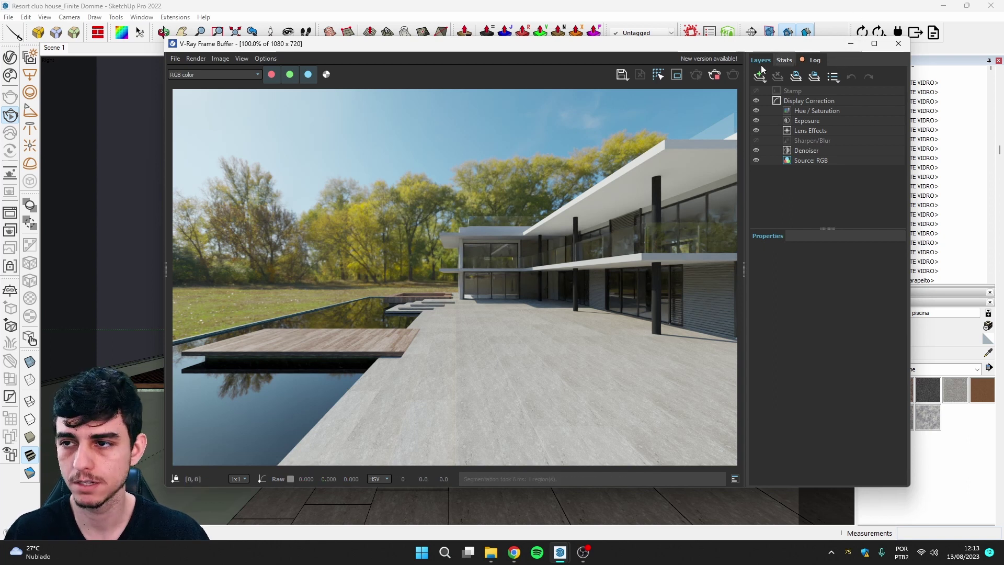
{"action": "left_click", "coordinate": [715, 74]}
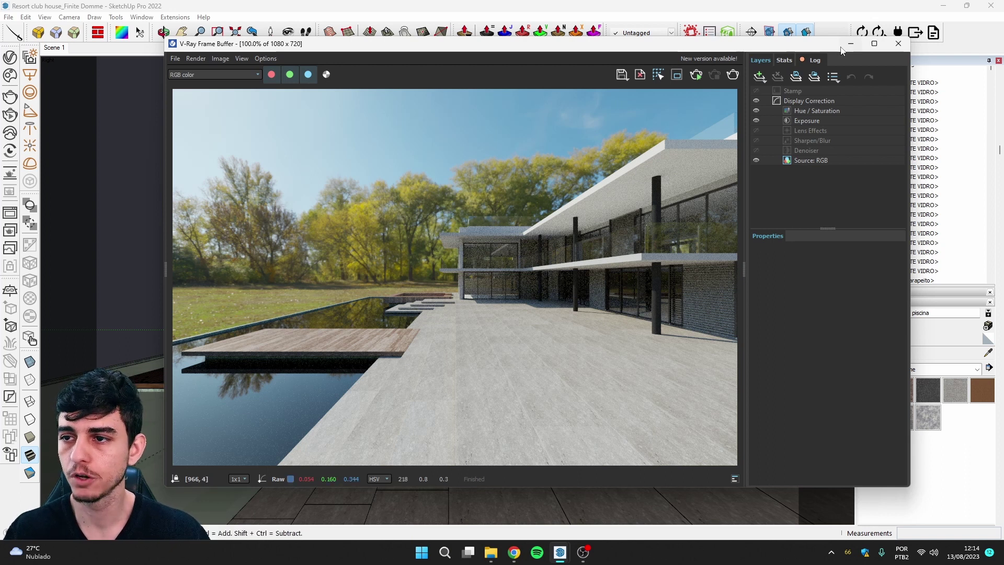
{"action": "left_click", "coordinate": [726, 33]}
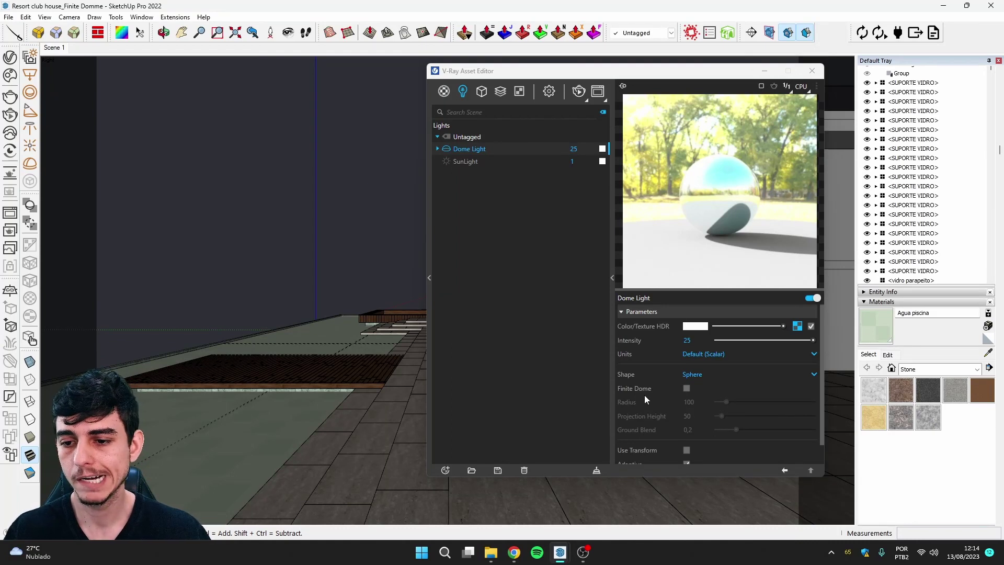
Step: Enable Finite Dome on the Dome Light (radius 100, height 50) and minimize the editor
{"action": "left_click", "coordinate": [685, 389]}
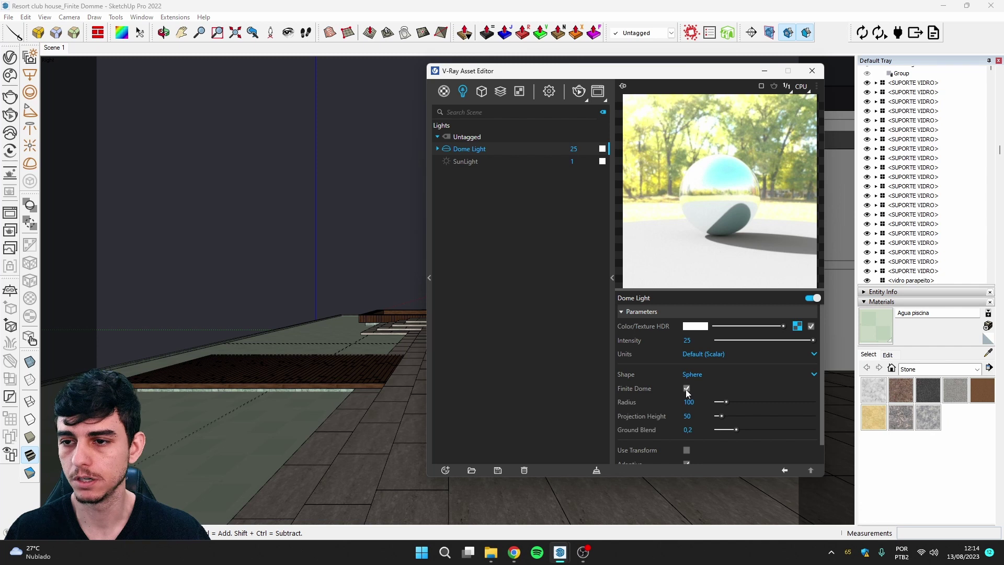
{"action": "left_click", "coordinate": [765, 71]}
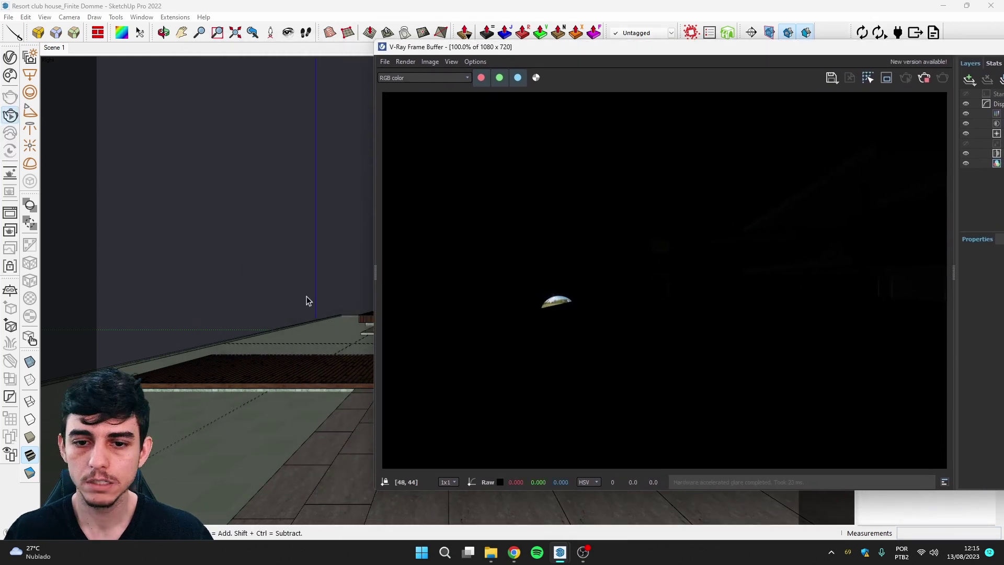
Step: Orbit toward the axes origin to reveal the small finite dome hemisphere beside the wall
{"action": "mouse_move", "coordinate": [307, 298]}
{"action": "left_mouse_down"}
{"action": "mouse_move", "coordinate": [321, 330]}
{"action": "mouse_move", "coordinate": [479, 366]}
{"action": "left_mouse_up"}
{"action": "middle_click_drag", "start_coordinate": [478, 366], "coordinate": [215, 346]}
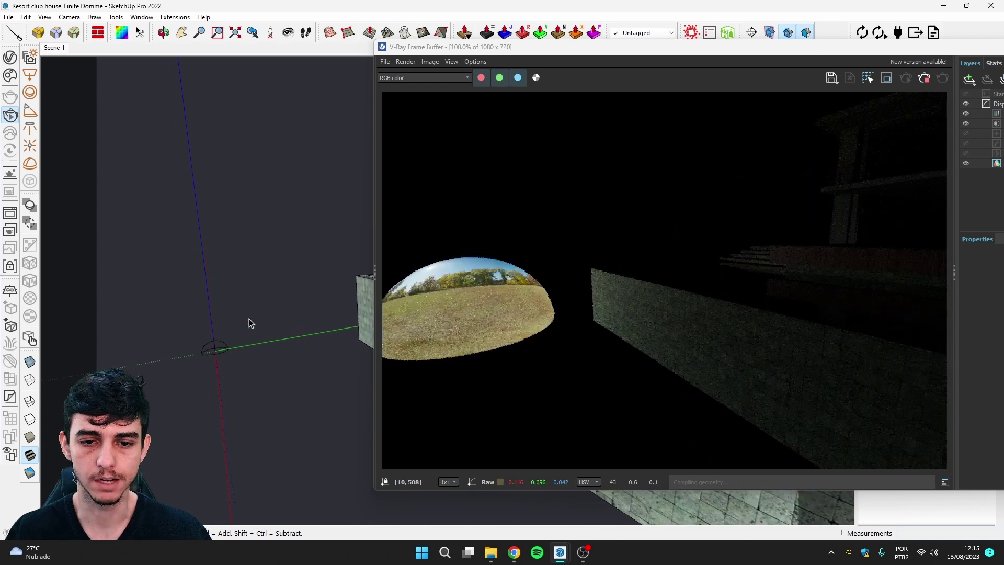
{"action": "left_click_drag", "start_coordinate": [215, 340], "coordinate": [336, 334]}
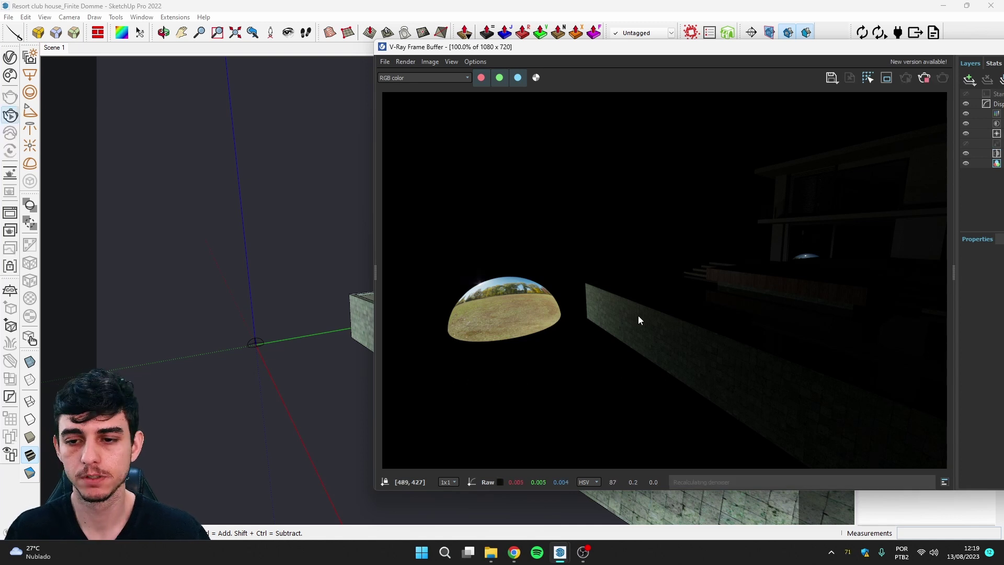
Step: Move the dome light along the red axis to about 11154 mm from the building
{"action": "middle_click_drag", "start_coordinate": [228, 343], "coordinate": [265, 347]}
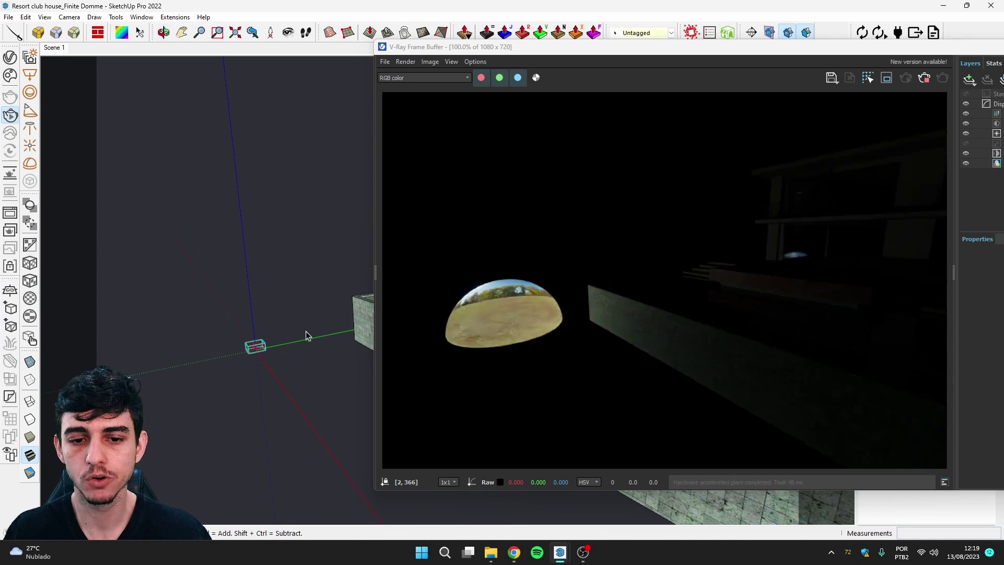
{"action": "scroll", "coordinate": [192, 337], "scroll_direction": "up", "scroll_amount": 2}
{"action": "scroll", "coordinate": [195, 340], "scroll_direction": "up", "scroll_amount": 1}
{"action": "middle_click_drag", "start_coordinate": [194, 339], "coordinate": [249, 335]}
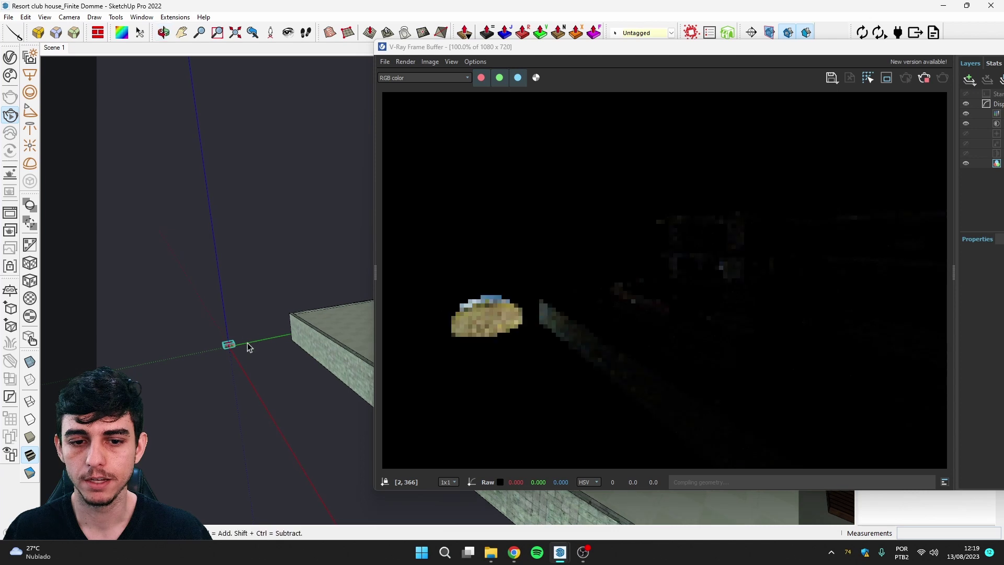
{"action": "key", "text": "m"}
{"action": "left_click", "coordinate": [236, 359]}
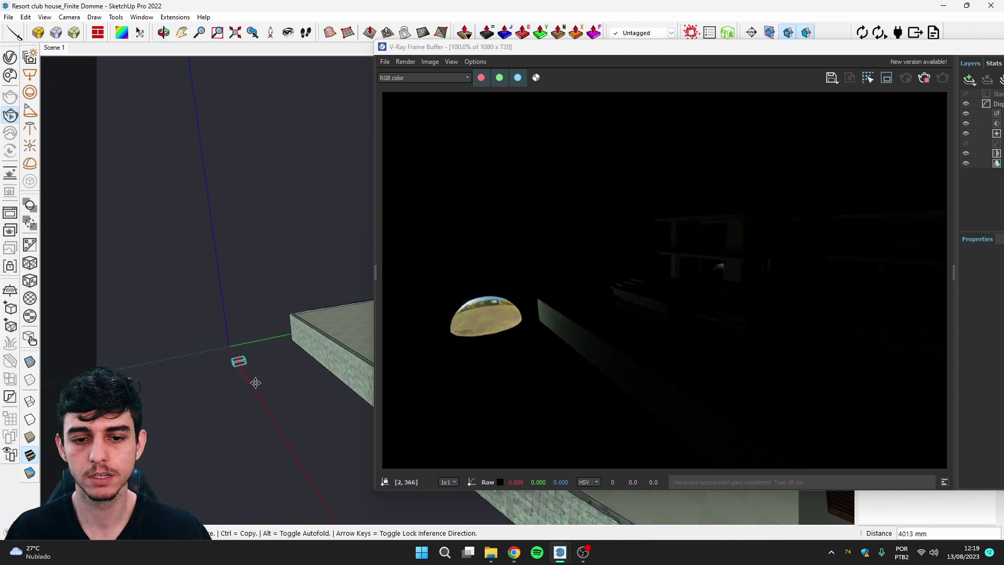
{"action": "left_click", "coordinate": [292, 446]}
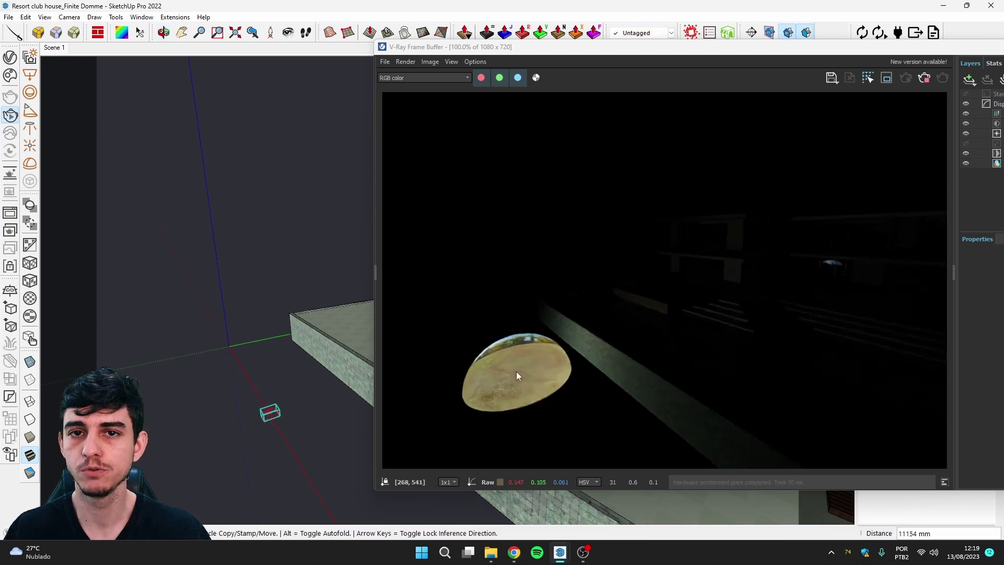
{"action": "key", "text": "space"}
Step: Scale the dome light up by about 5.6
{"action": "middle_click_drag", "start_coordinate": [316, 405], "coordinate": [277, 401]}
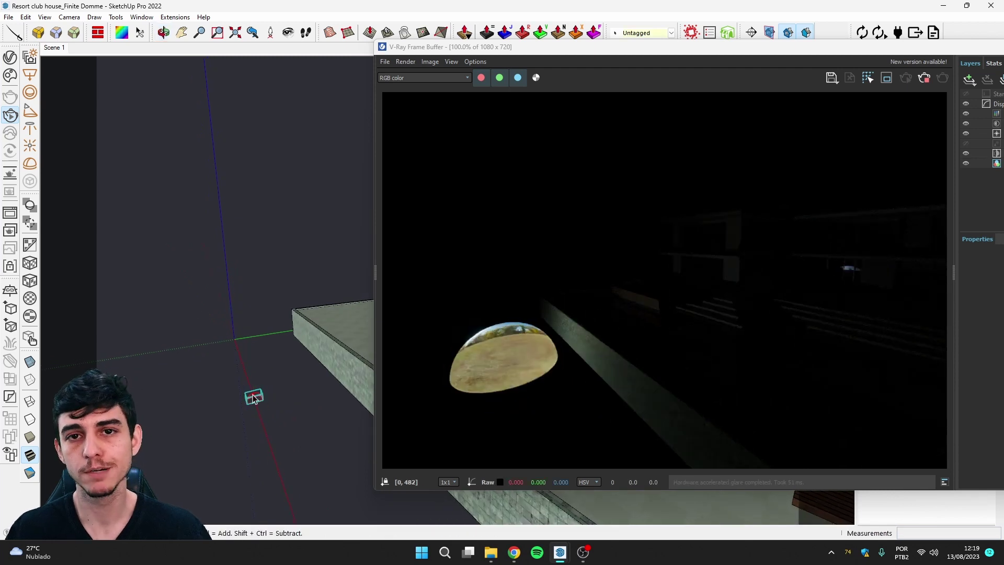
{"action": "key", "text": "m"}
{"action": "middle_click_drag", "start_coordinate": [260, 399], "coordinate": [256, 400]}
{"action": "key", "text": "s"}
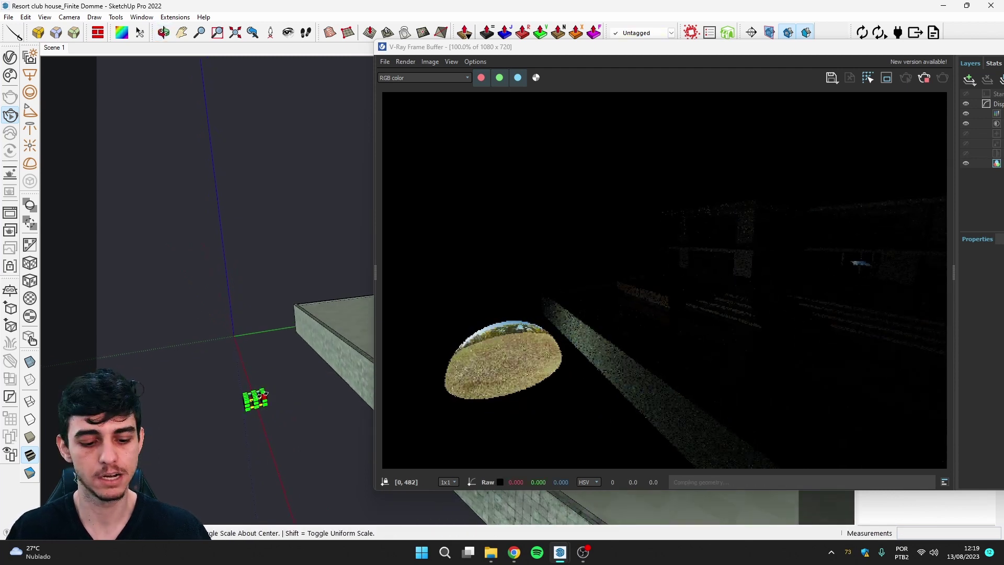
{"action": "mouse_move", "coordinate": [263, 392]}
{"action": "left_mouse_down"}
{"action": "mouse_move", "coordinate": [304, 322]}
{"action": "mouse_move", "coordinate": [339, 299]}
{"action": "left_mouse_up"}
{"action": "key", "text": "space"}
Step: Stretch the dome light vertically to twice its height and orbit to inspect it
{"action": "scroll", "coordinate": [266, 357], "scroll_direction": "down", "scroll_amount": 2}
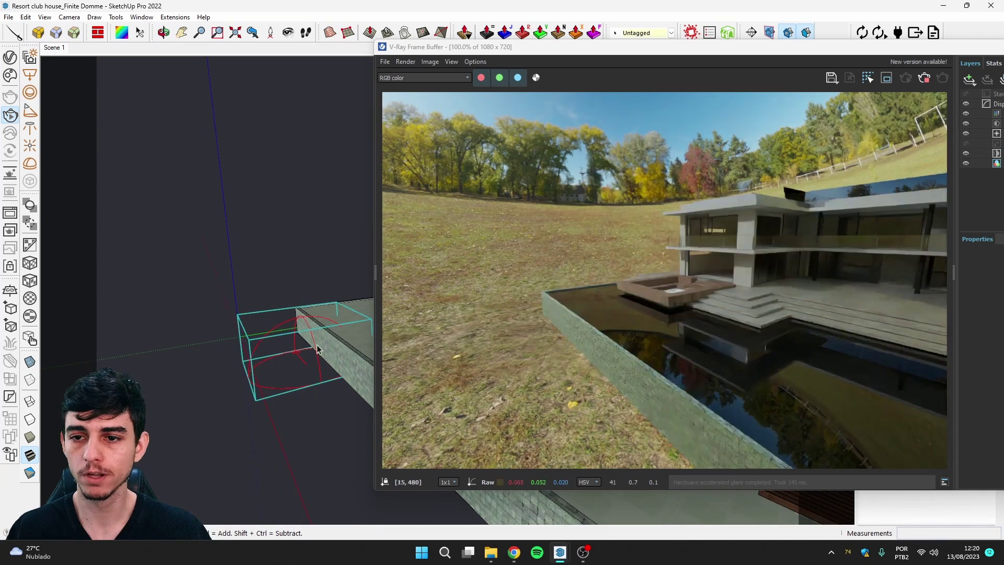
{"action": "scroll", "coordinate": [266, 357], "scroll_direction": "down", "scroll_amount": 2}
{"action": "mouse_move", "coordinate": [282, 303]}
{"action": "middle_mouse_down"}
{"action": "mouse_move", "coordinate": [245, 349]}
{"action": "mouse_move", "coordinate": [215, 361]}
{"action": "mouse_move", "coordinate": [282, 351]}
{"action": "middle_mouse_up"}
{"action": "key", "text": "s"}
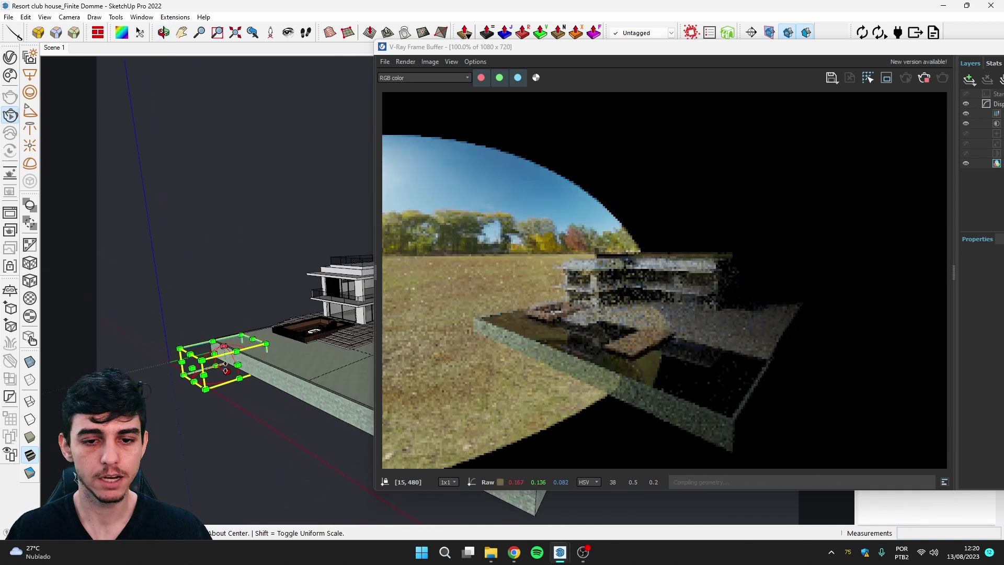
{"action": "key", "text": "space"}
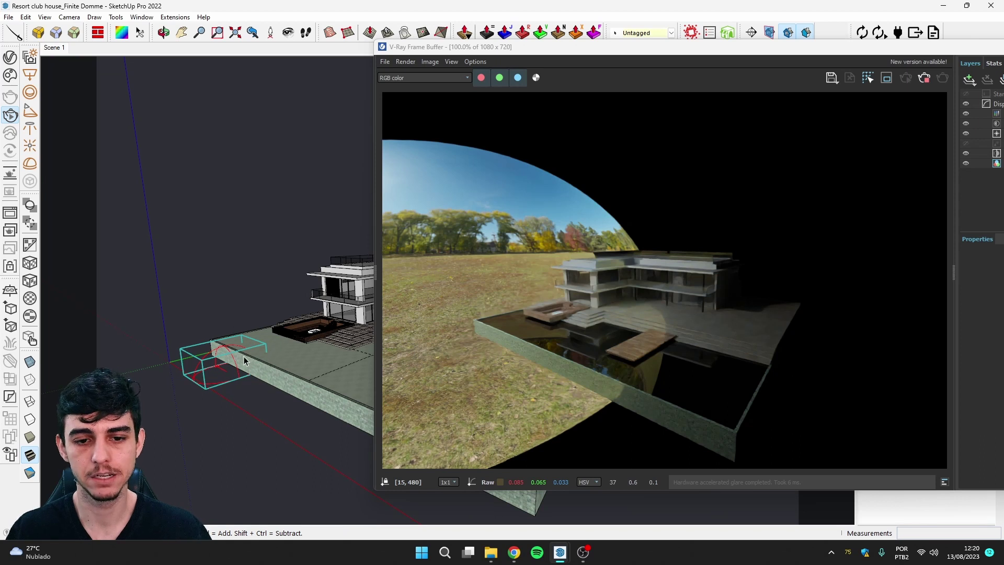
{"action": "key", "text": "s"}
{"action": "left_click_drag", "start_coordinate": [225, 345], "coordinate": [222, 220]}
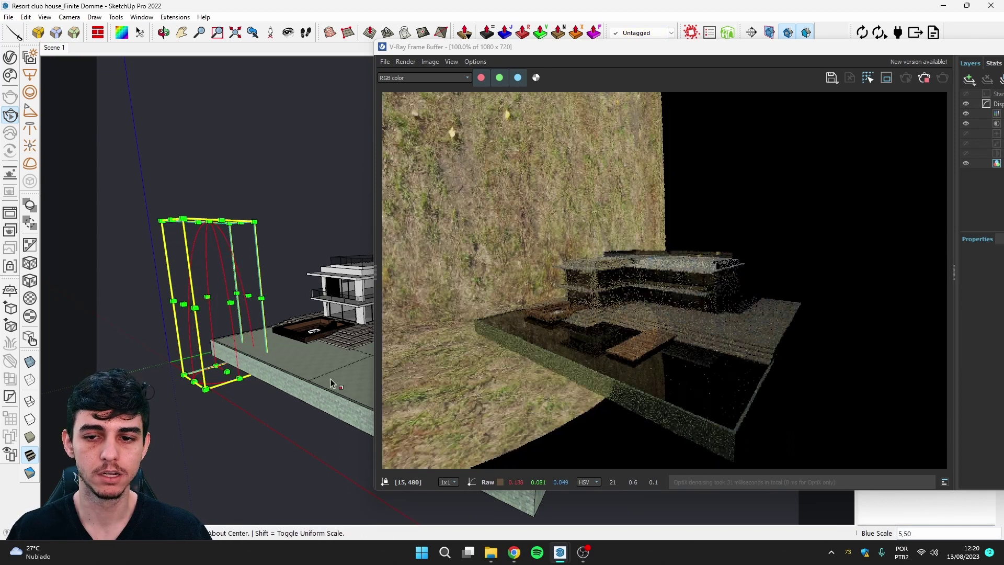
{"action": "scroll", "coordinate": [314, 381], "scroll_direction": "down", "scroll_amount": 5}
{"action": "scroll", "coordinate": [164, 392], "scroll_direction": "down", "scroll_amount": 3}
{"action": "mouse_move", "coordinate": [253, 393]}
{"action": "middle_mouse_down"}
{"action": "mouse_move", "coordinate": [289, 317]}
{"action": "mouse_move", "coordinate": [257, 415]}
{"action": "middle_mouse_up"}
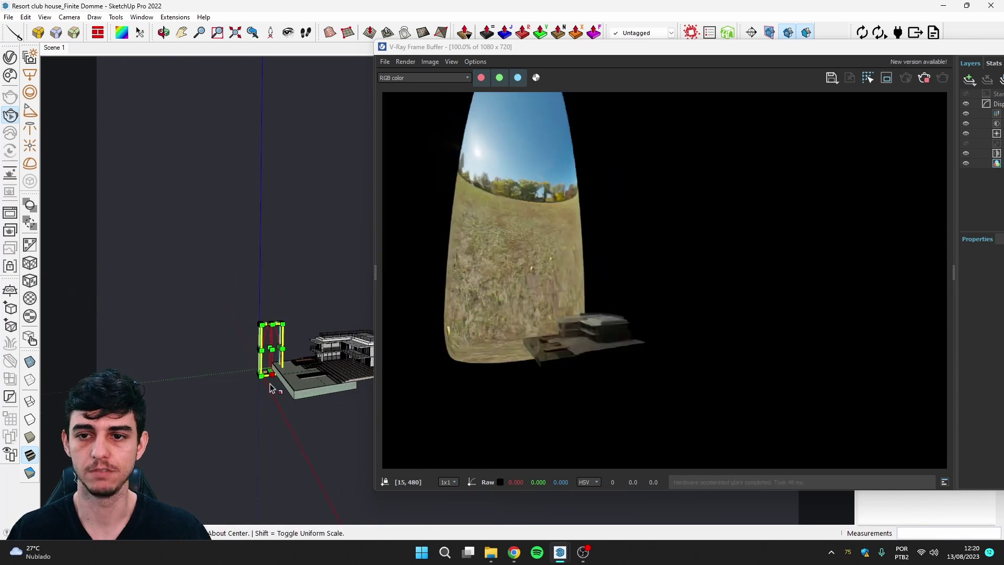
{"action": "scroll", "coordinate": [292, 387], "scroll_direction": "up", "scroll_amount": 2}
{"action": "scroll", "coordinate": [344, 383], "scroll_direction": "up", "scroll_amount": 3}
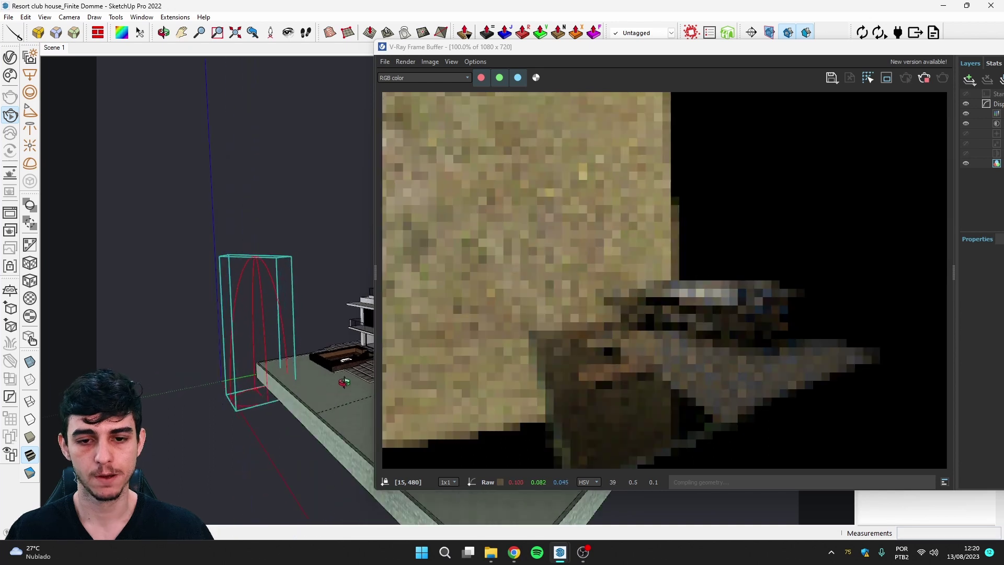
{"action": "middle_click_drag", "start_coordinate": [344, 382], "coordinate": [295, 389]}
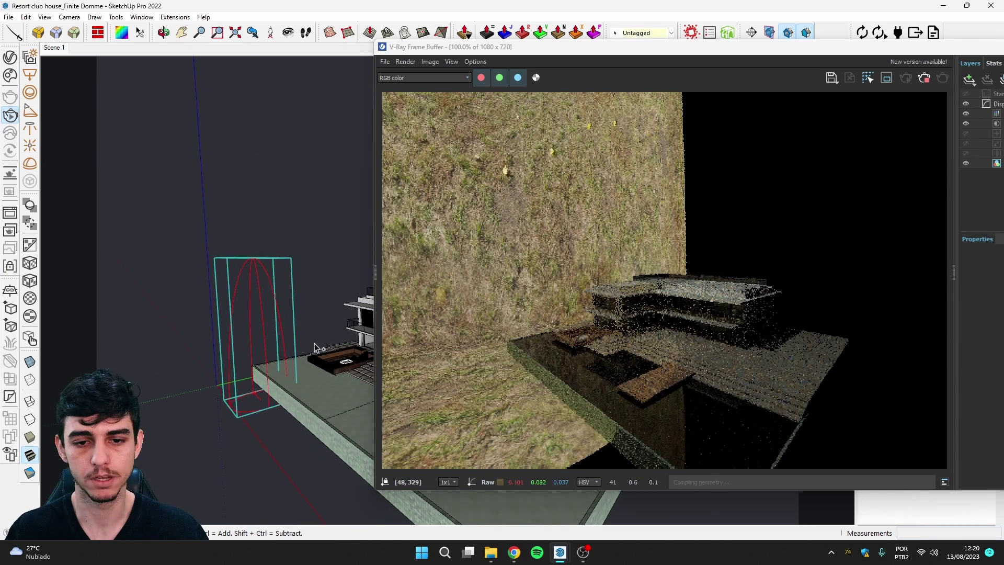
Step: Undo the vertical stretch and return to the Scene 1 eye-level terrace view
{"action": "key", "text": "ctrl+z"}
{"action": "middle_click_drag", "start_coordinate": [300, 346], "coordinate": [305, 366]}
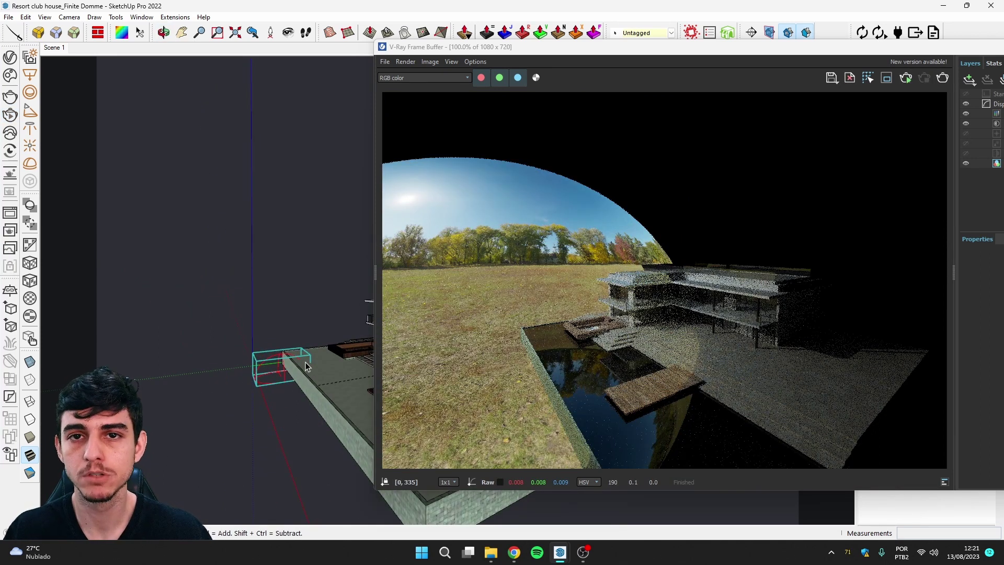
{"action": "mouse_move", "coordinate": [309, 356]}
{"action": "middle_mouse_down"}
{"action": "mouse_move", "coordinate": [325, 362]}
{"action": "mouse_move", "coordinate": [336, 329]}
{"action": "middle_mouse_up"}
{"action": "left_click", "coordinate": [52, 48]}
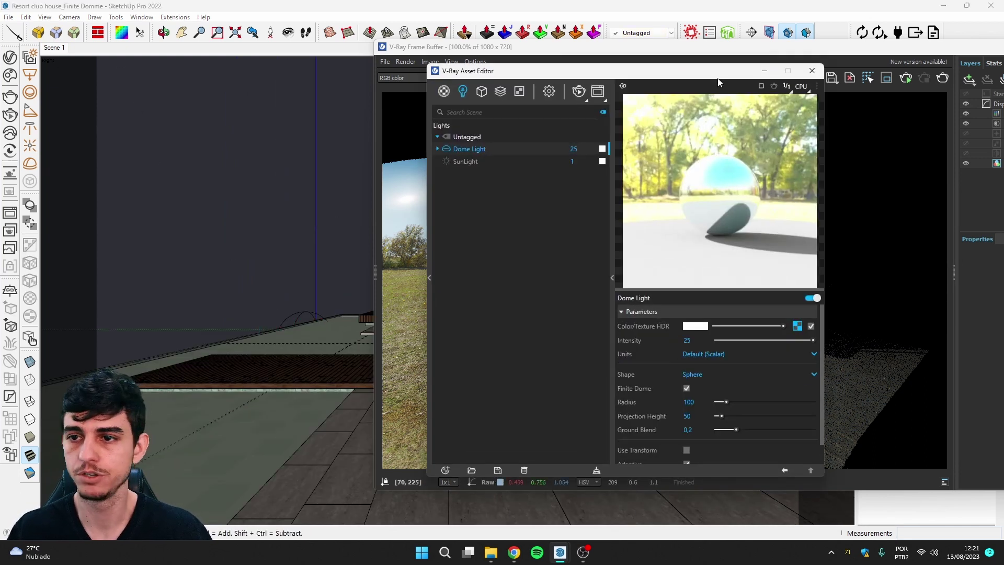
Step: Move aside and hide the Asset Editor and V-Ray Frame Buffer to reveal the model
{"action": "left_click_drag", "start_coordinate": [720, 78], "coordinate": [364, 94]}
{"action": "left_click", "coordinate": [499, 481]}
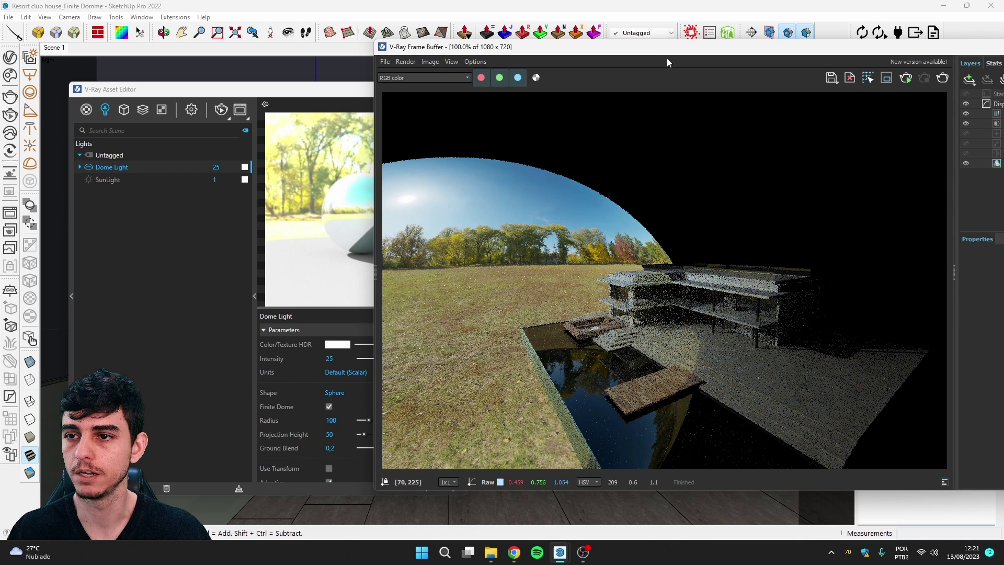
{"action": "left_click", "coordinate": [323, 98]}
{"action": "left_click", "coordinate": [407, 92]}
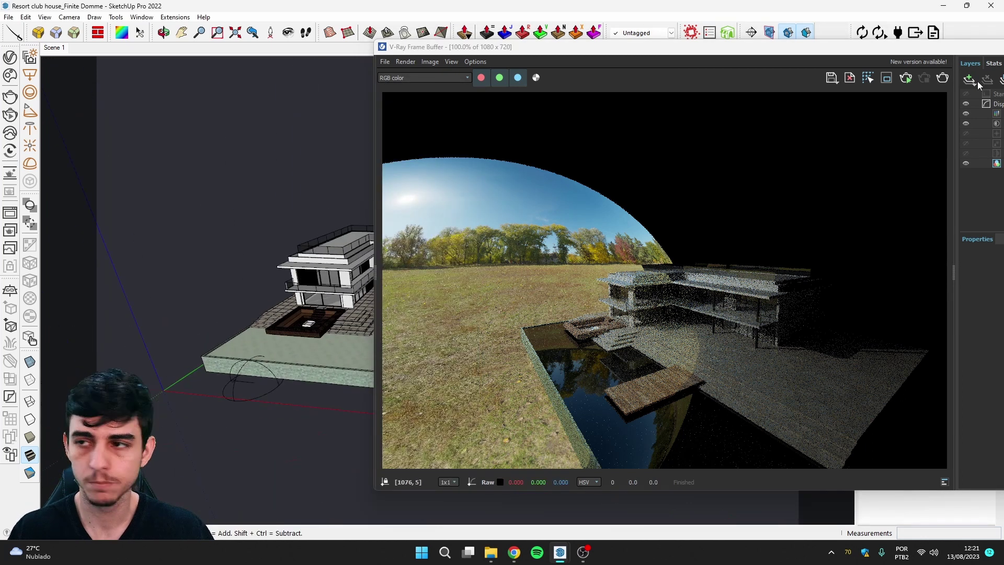
{"action": "left_click_drag", "start_coordinate": [910, 47], "coordinate": [698, 52]}
{"action": "left_click", "coordinate": [830, 46]}
Step: Move the dome light roughly 4807 mm so it sits just in front of the grass slab
{"action": "scroll", "coordinate": [341, 324], "scroll_direction": "down", "scroll_amount": 3}
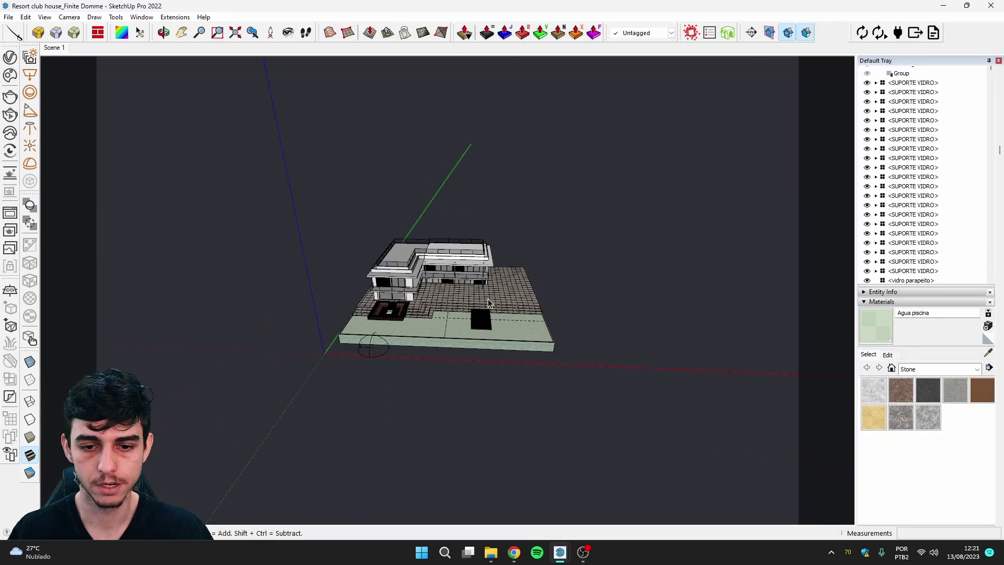
{"action": "scroll", "coordinate": [447, 393], "scroll_direction": "up", "scroll_amount": 2}
{"action": "scroll", "coordinate": [447, 394], "scroll_direction": "up", "scroll_amount": 2}
{"action": "key", "text": "m"}
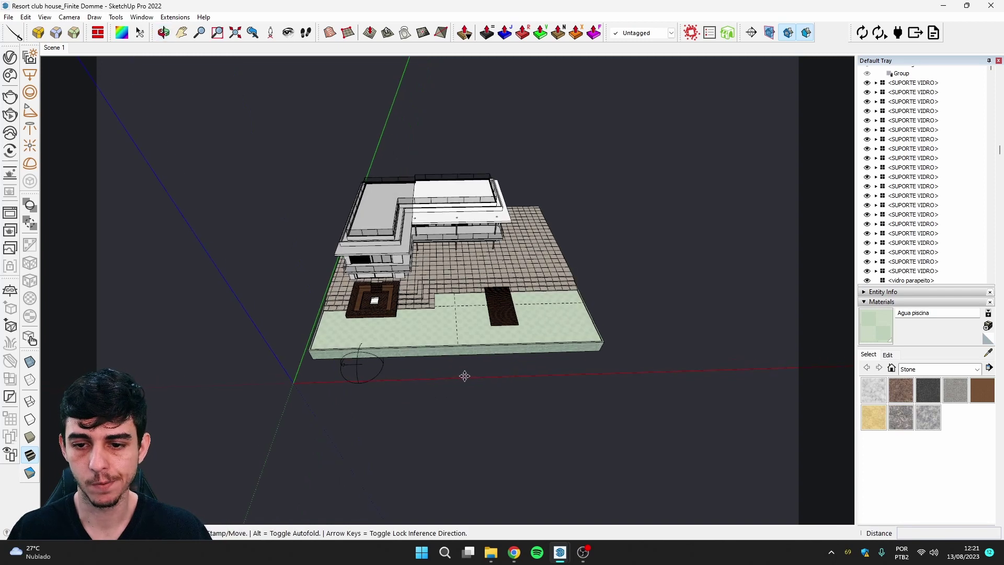
{"action": "key", "text": "space"}
{"action": "left_click", "coordinate": [379, 372]}
{"action": "key", "text": "m"}
{"action": "left_click", "coordinate": [413, 370]}
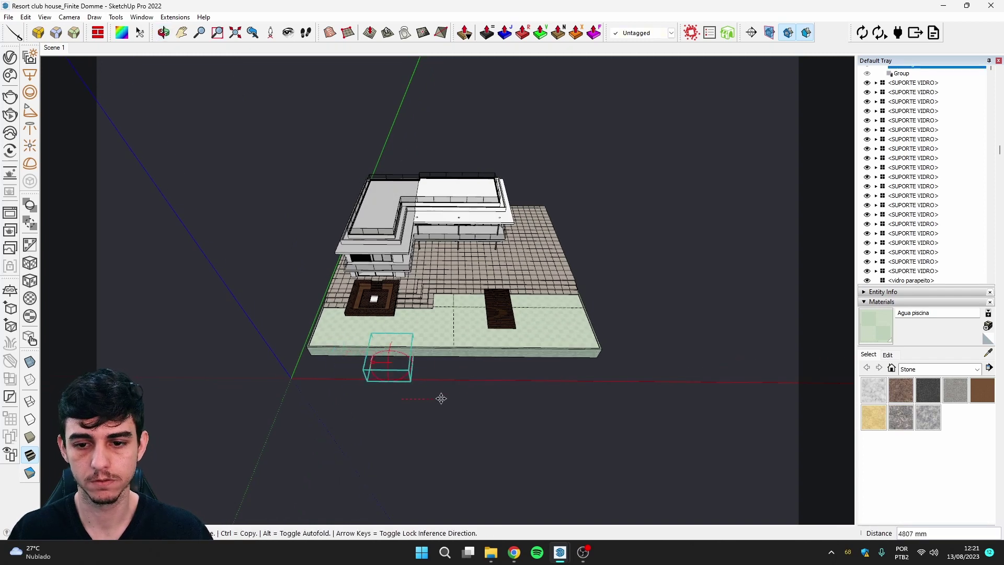
{"action": "key", "text": "space"}
{"action": "middle_click_drag", "start_coordinate": [496, 398], "coordinate": [201, 212]}
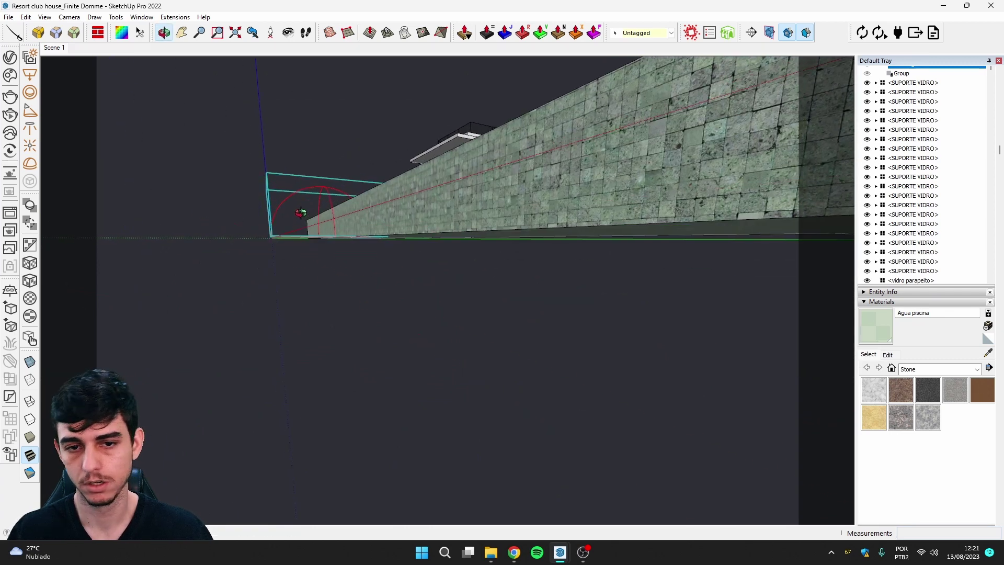
{"action": "mouse_move", "coordinate": [323, 241]}
{"action": "middle_mouse_down"}
{"action": "mouse_move", "coordinate": [576, 338]}
{"action": "mouse_move", "coordinate": [523, 353]}
{"action": "middle_mouse_up"}
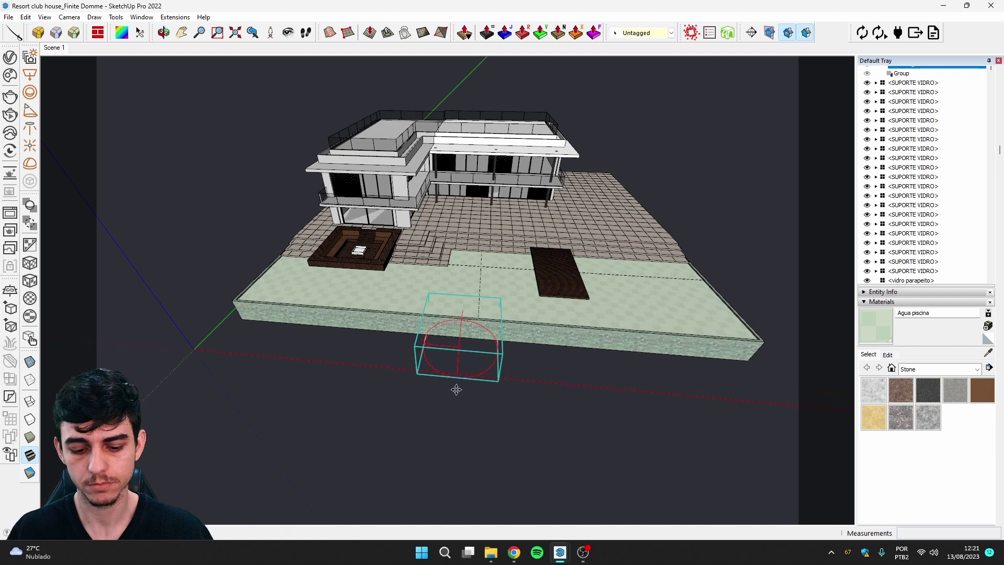
{"action": "middle_click_drag", "start_coordinate": [558, 328], "coordinate": [58, 61]}
Step: Jump to the Scene 1 terrace view and start a V-Ray interactive render of it
{"action": "left_click", "coordinate": [48, 48]}
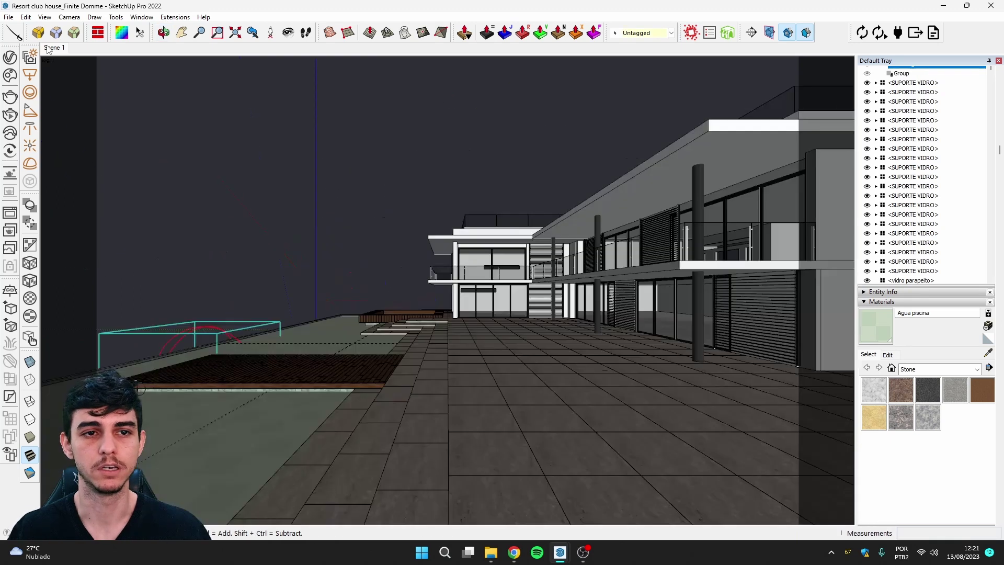
{"action": "key", "text": "r"}
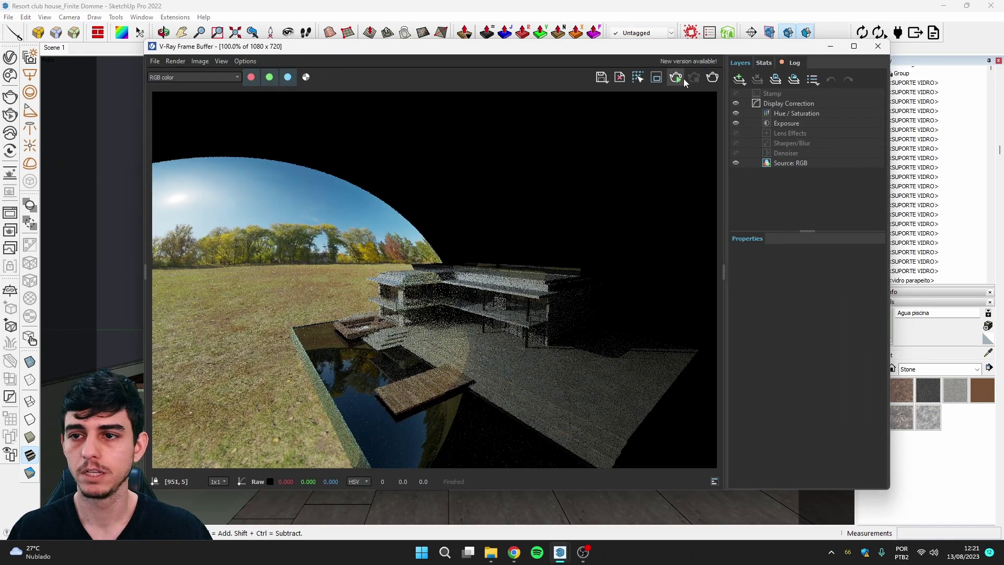
{"action": "left_click_drag", "start_coordinate": [673, 48], "coordinate": [709, 58]}
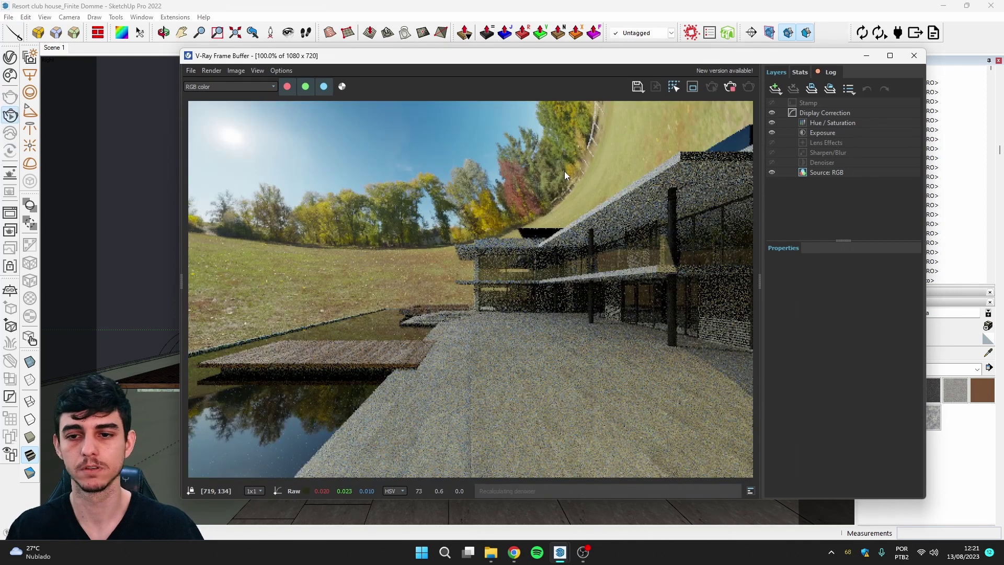
{"action": "left_click_drag", "start_coordinate": [380, 56], "coordinate": [417, 49]}
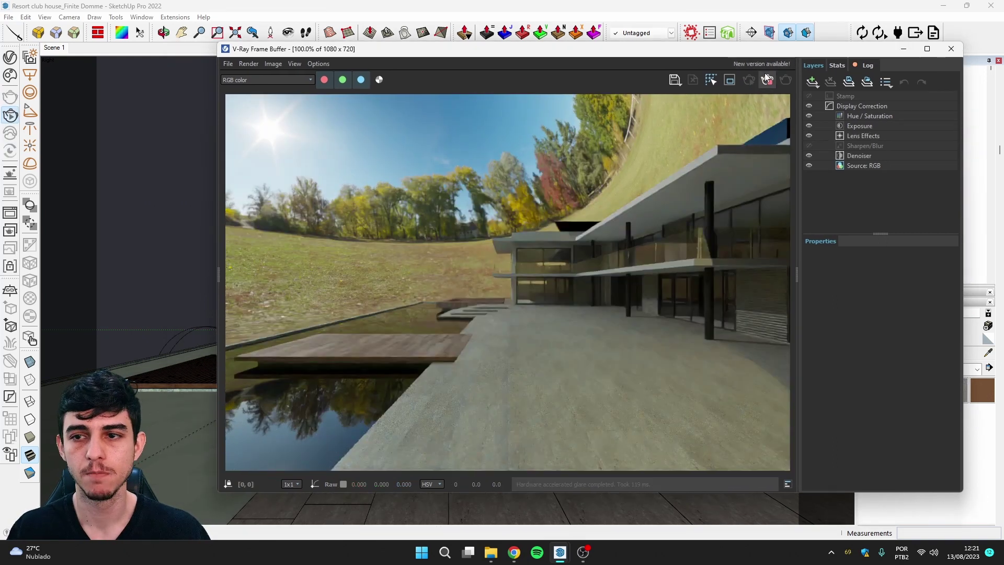
{"action": "left_click_drag", "start_coordinate": [713, 51], "coordinate": [668, 54]}
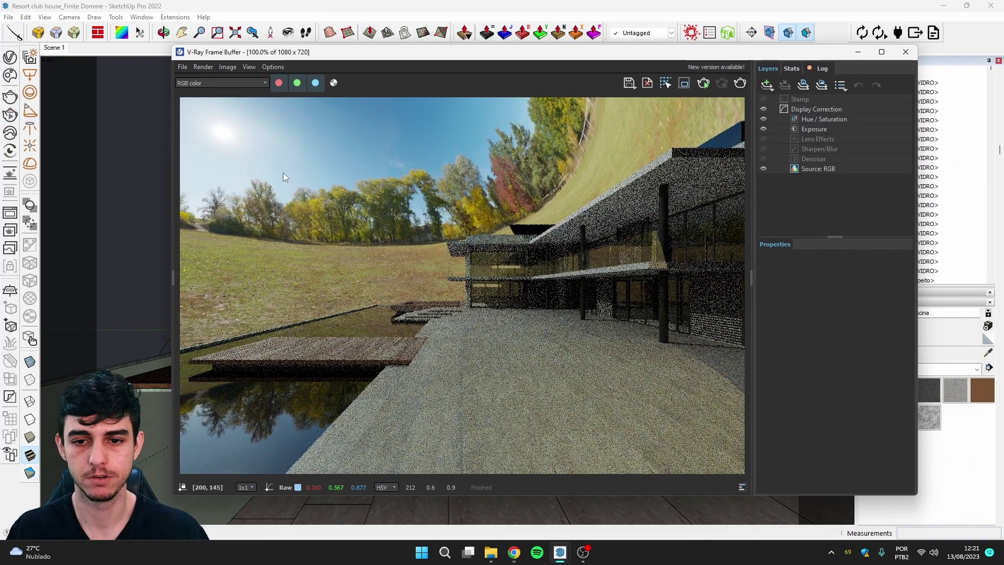
Step: Open the Dome Light settings and switch off the Finite Dome option
{"action": "left_click", "coordinate": [10, 57]}
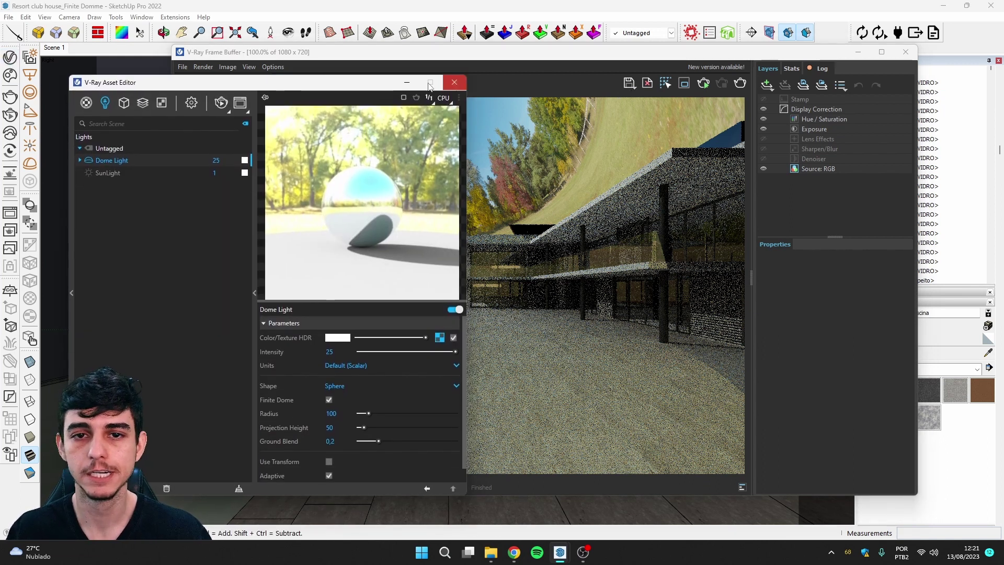
{"action": "left_click_drag", "start_coordinate": [251, 98], "coordinate": [626, 70]}
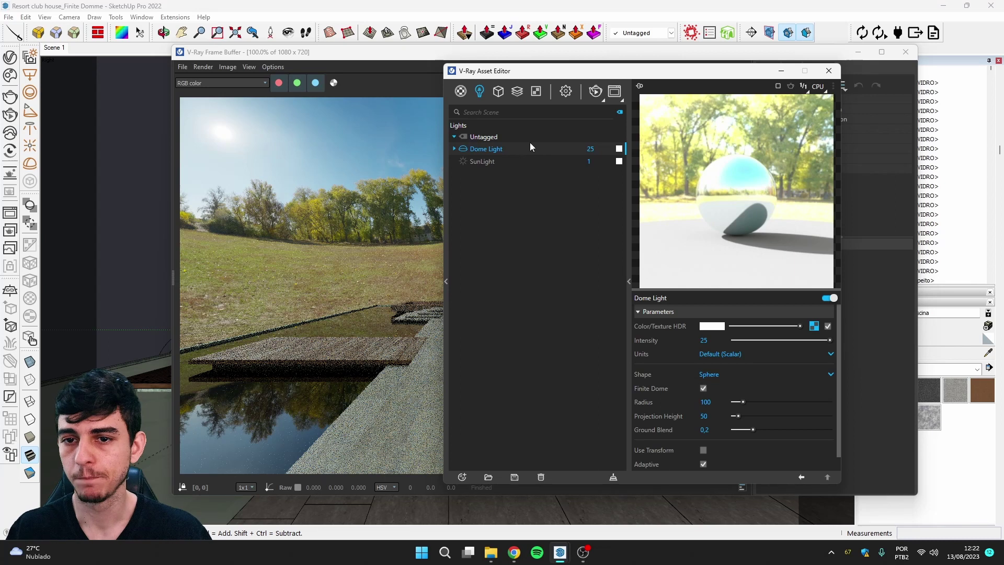
{"action": "scroll", "coordinate": [664, 395], "scroll_direction": "down", "scroll_amount": 1}
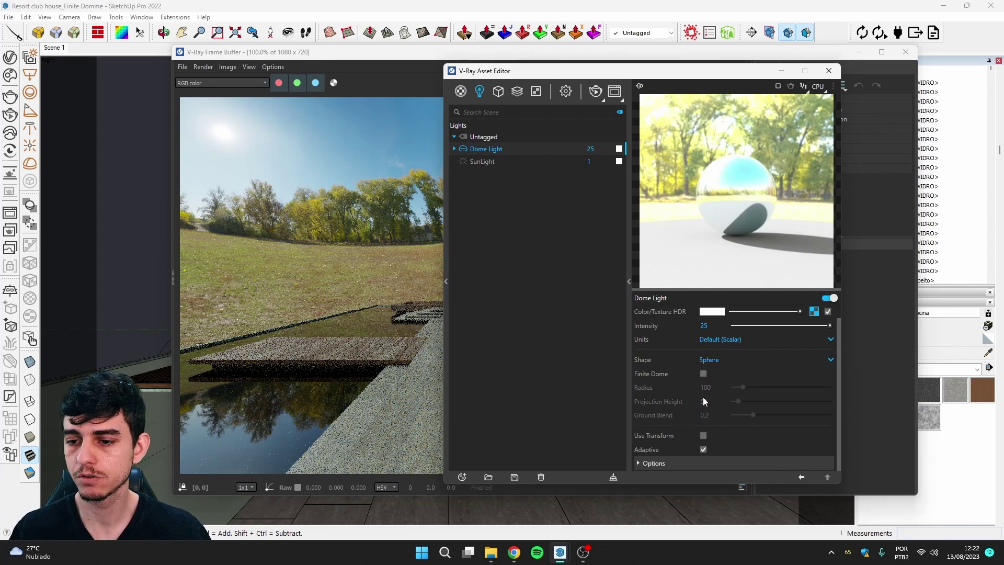
{"action": "left_click", "coordinate": [703, 373]}
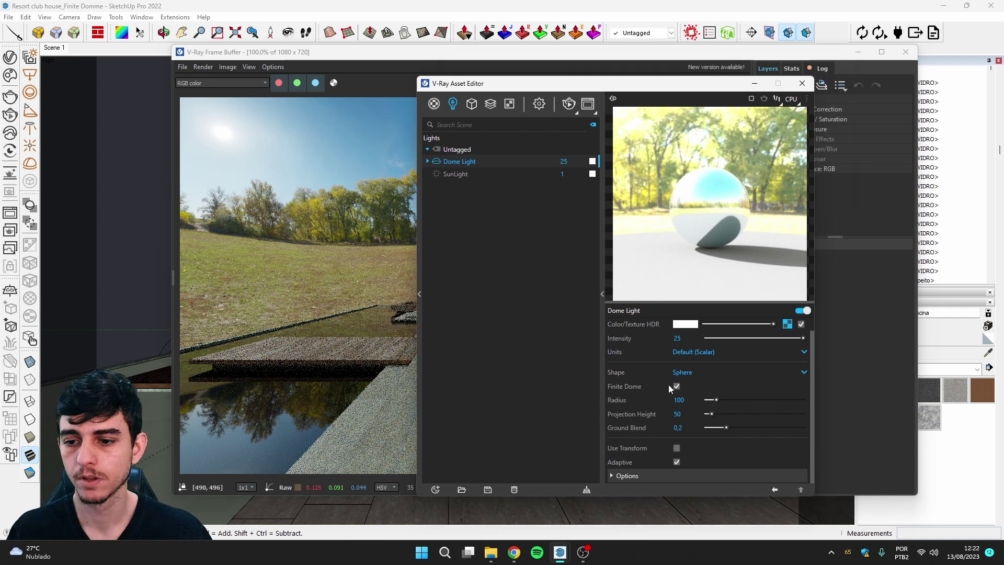
{"action": "left_click_drag", "start_coordinate": [593, 90], "coordinate": [719, 96]}
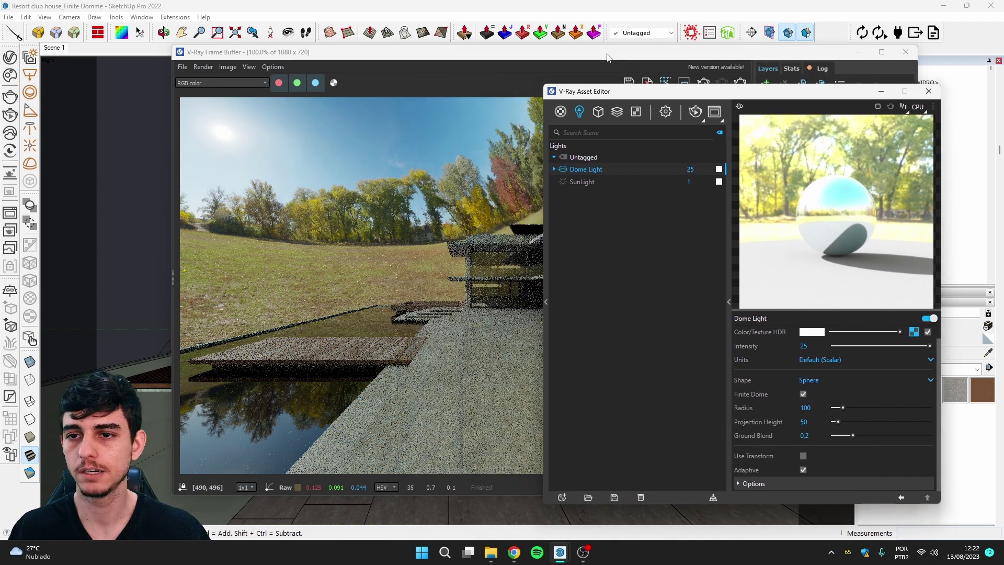
{"action": "left_click_drag", "start_coordinate": [366, 52], "coordinate": [321, 53]}
Step: Check the dome Radius value of 100, leave it unchanged, and bring the render forward
{"action": "left_click", "coordinate": [899, 205]}
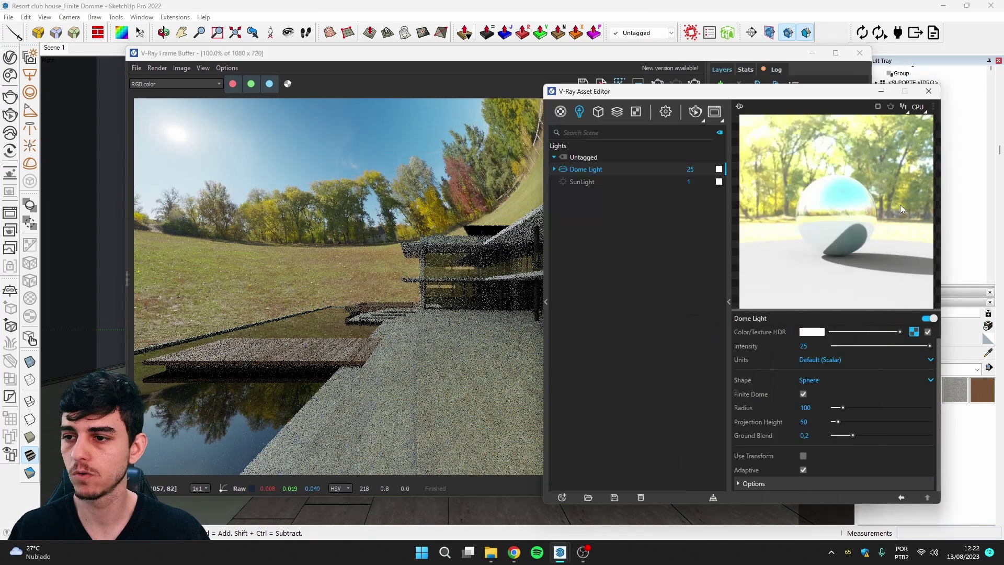
{"action": "left_click", "coordinate": [450, 71]}
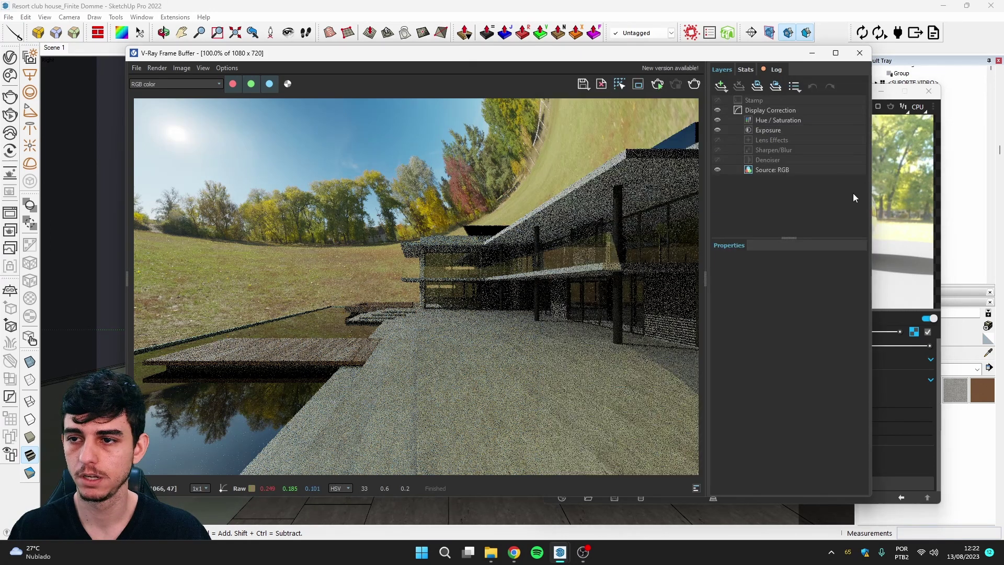
{"action": "left_click", "coordinate": [882, 228]}
{"action": "left_click_drag", "start_coordinate": [673, 84], "coordinate": [676, 73]}
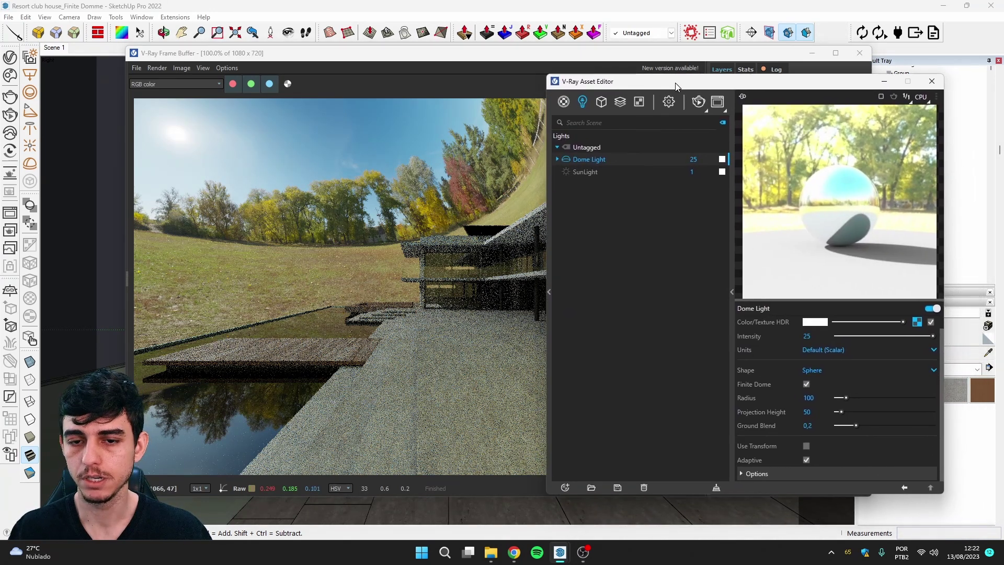
{"action": "left_click", "coordinate": [817, 401]}
{"action": "double_click", "coordinate": [816, 401]}
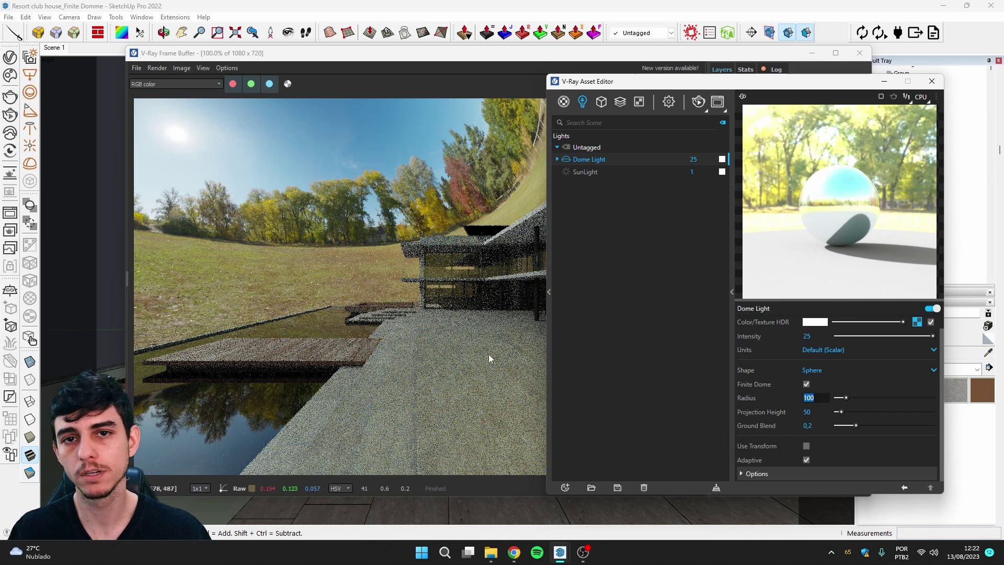
{"action": "left_click", "coordinate": [530, 58]}
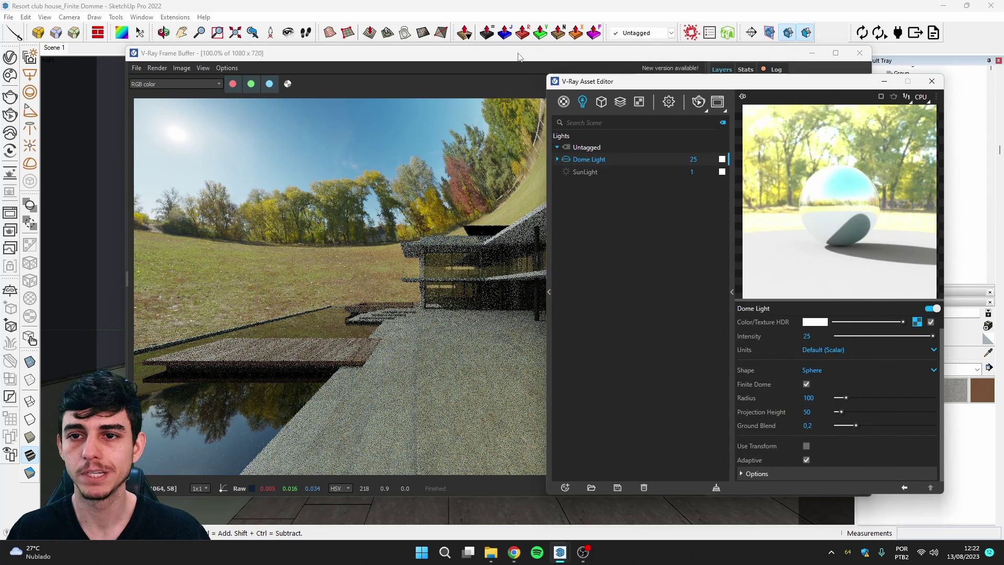
{"action": "left_click", "coordinate": [519, 57]}
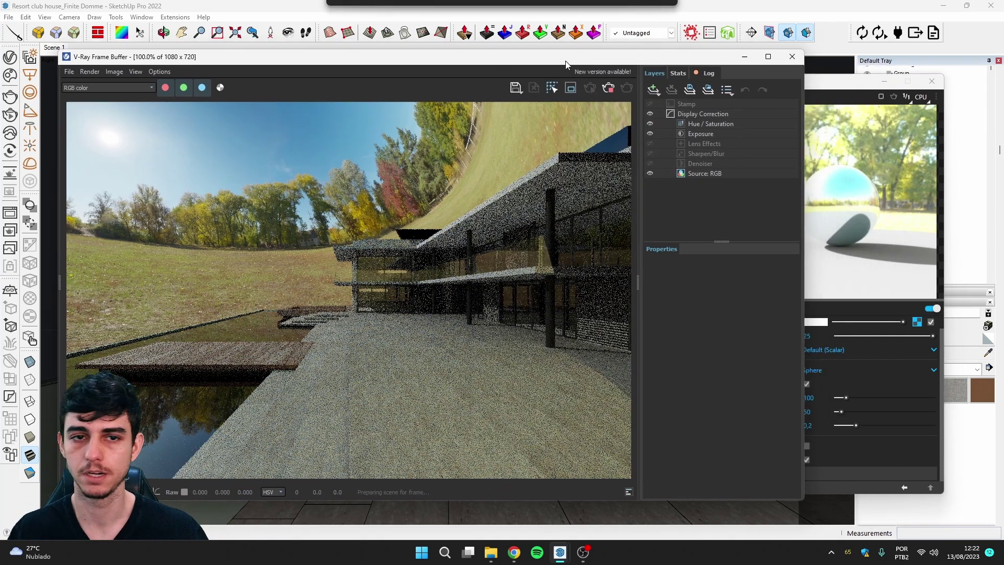
{"action": "left_click_drag", "start_coordinate": [660, 59], "coordinate": [613, 52]}
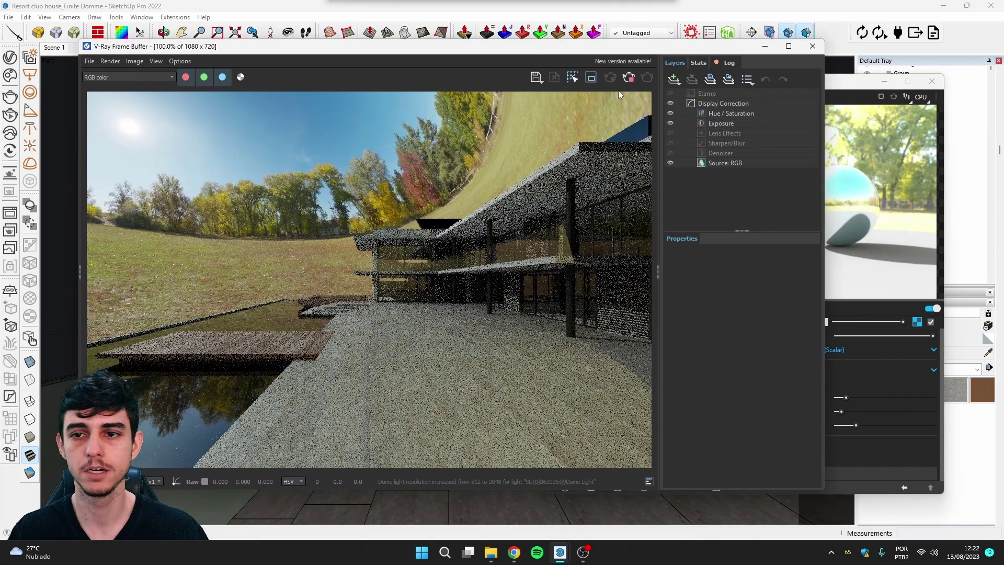
Step: Set the dome Radius to 1000, try 10000, then return it to 1000
{"action": "left_click", "coordinate": [829, 397]}
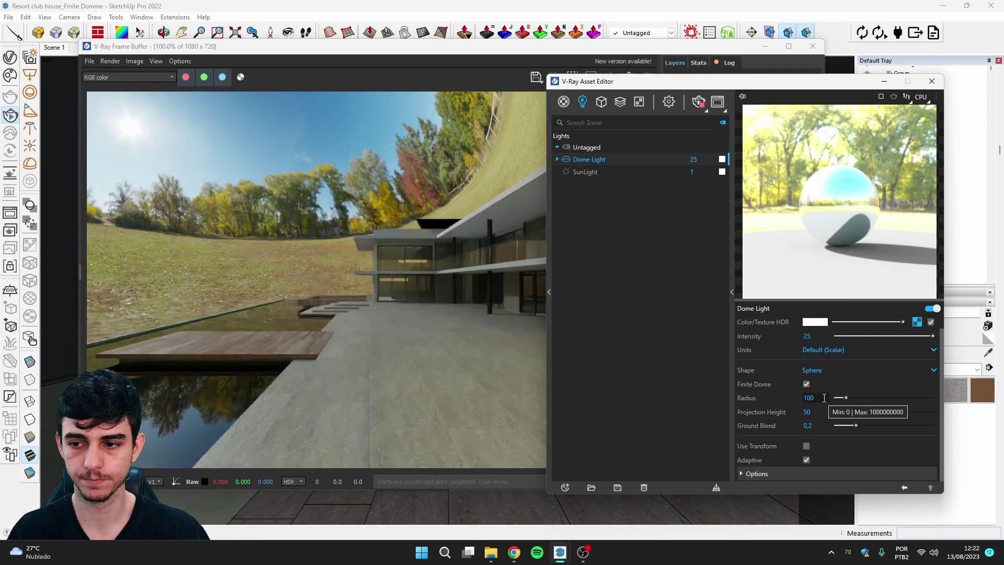
{"action": "double_click", "coordinate": [824, 398]}
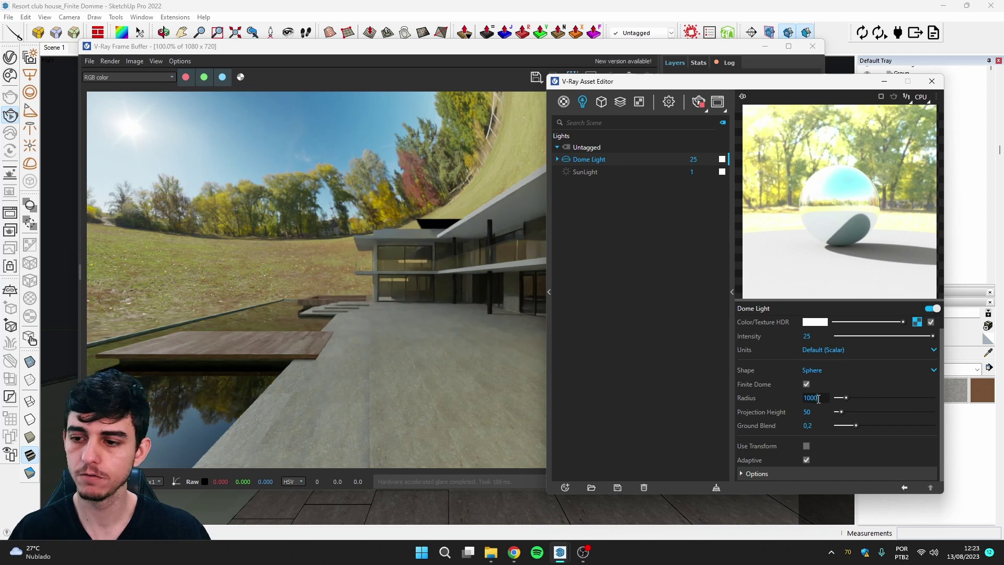
{"action": "key", "text": "Return"}
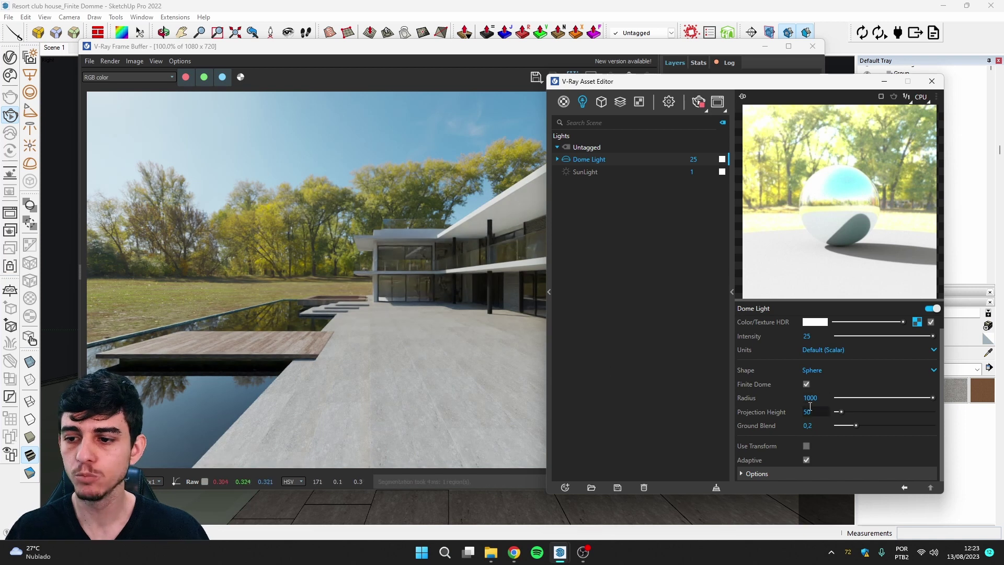
{"action": "double_click", "coordinate": [830, 398]}
{"action": "type", "text": "0"}
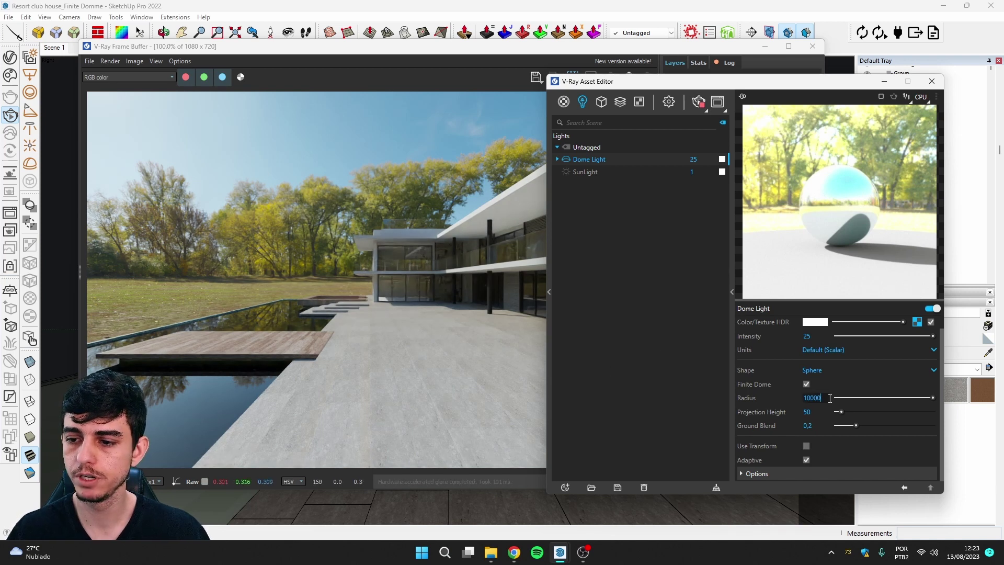
{"action": "key", "text": "Return"}
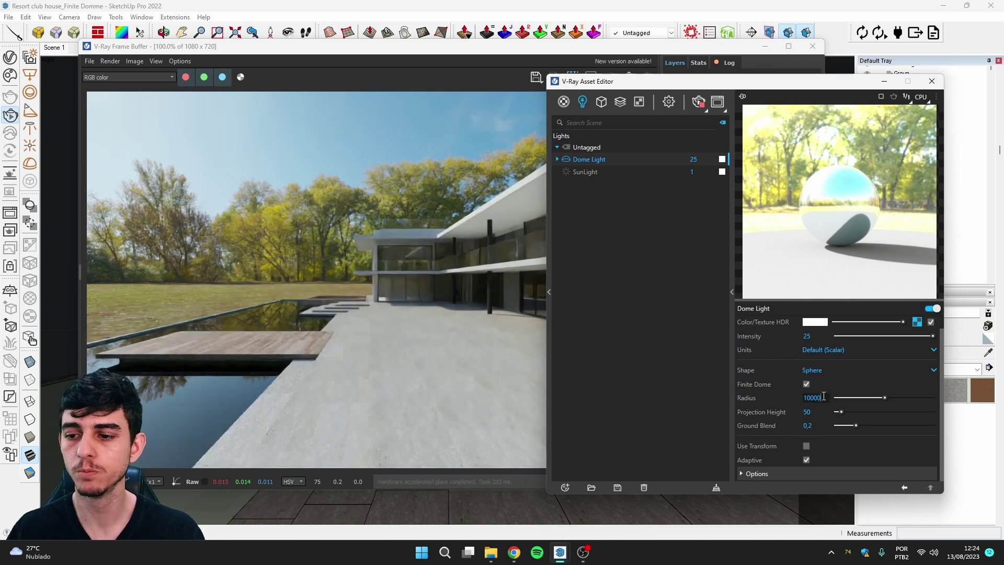
{"action": "key", "text": "Return"}
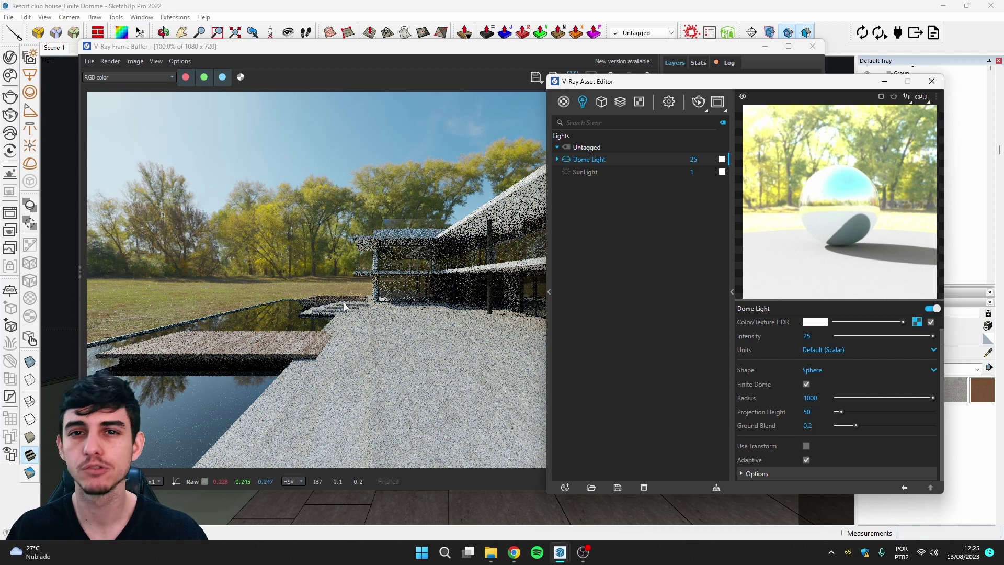
Step: Lower the dome projection height stepwise to 30, 20, then 10, leaving ground blend at 0,2
{"action": "left_click", "coordinate": [820, 411]}
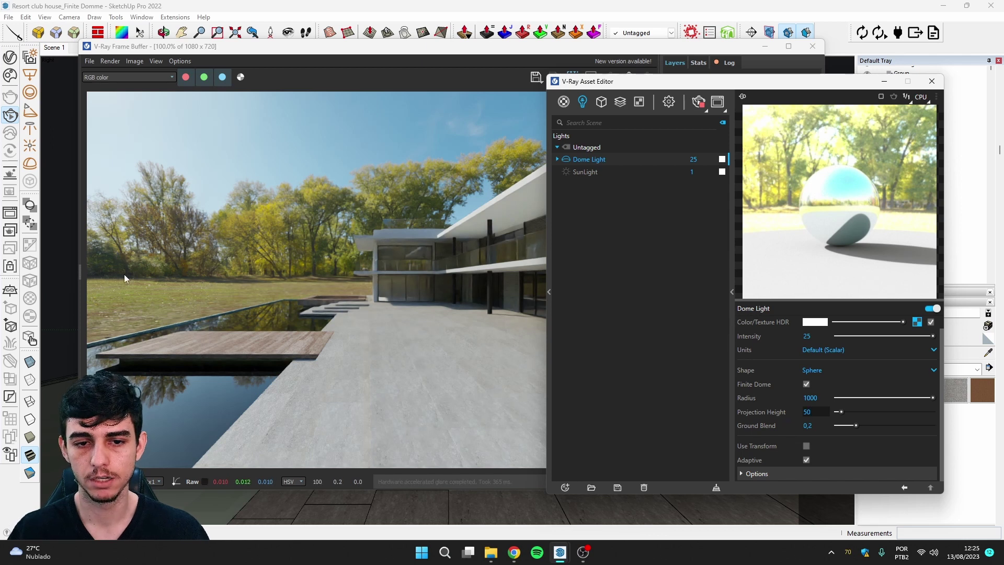
{"action": "key", "text": "Return"}
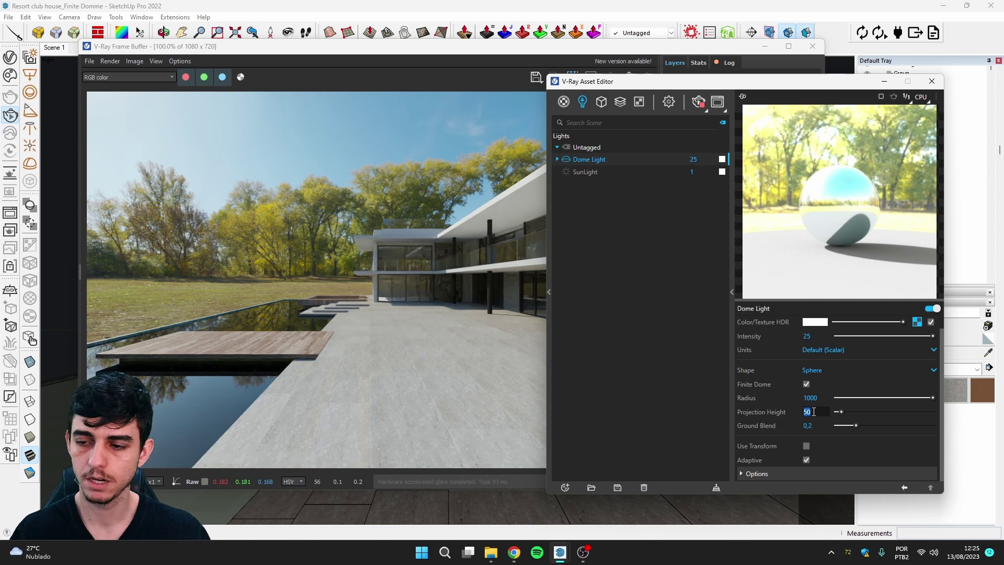
{"action": "type", "text": "30"}
{"action": "key", "text": "Return"}
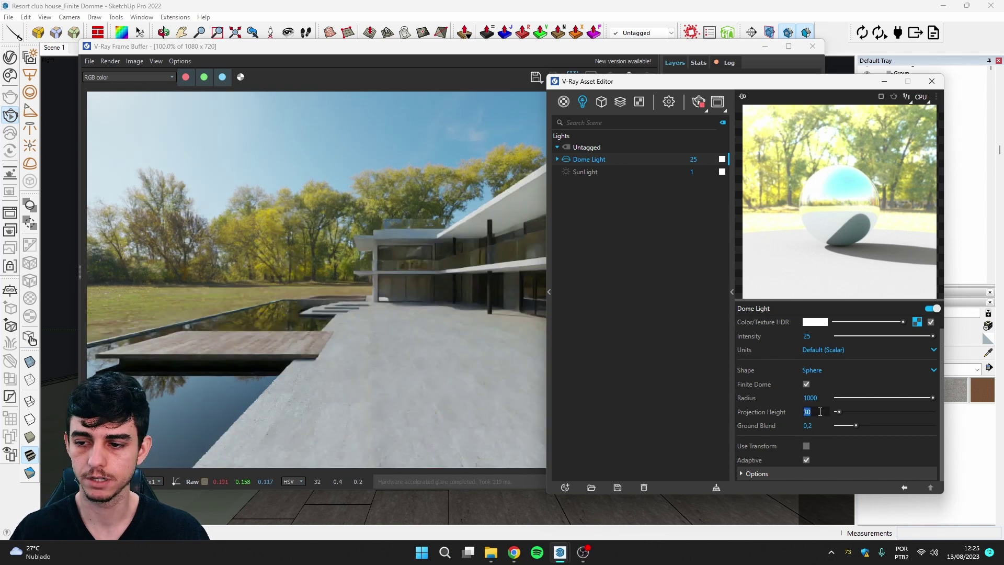
{"action": "type", "text": "20"}
{"action": "key", "text": "Return"}
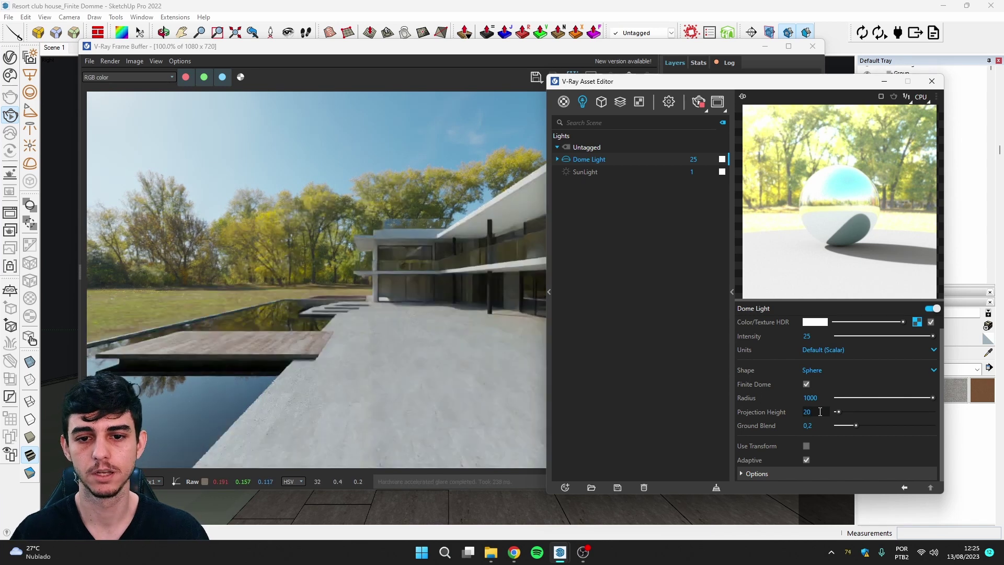
{"action": "double_click", "coordinate": [817, 413]}
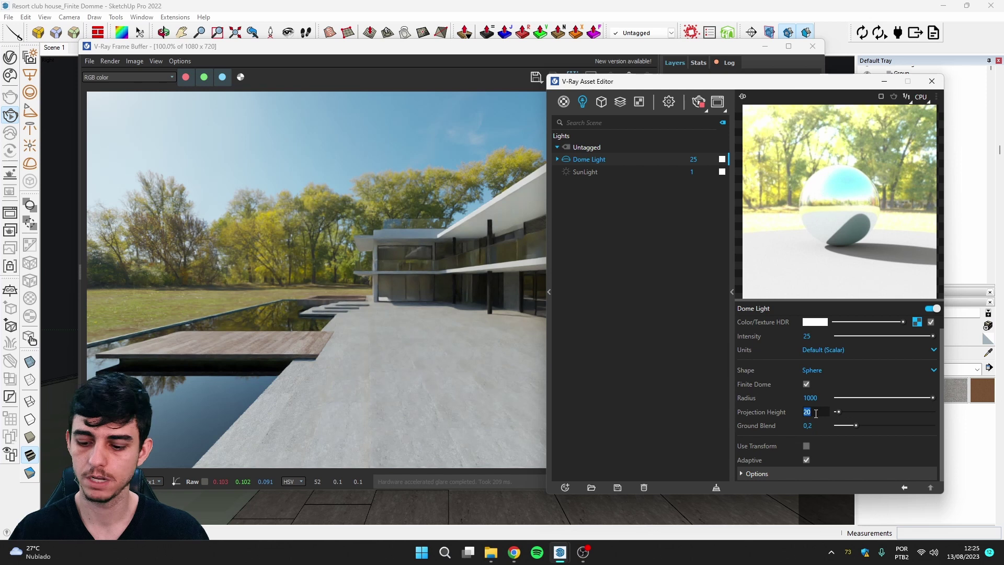
{"action": "type", "text": "10"}
{"action": "key", "text": "Return"}
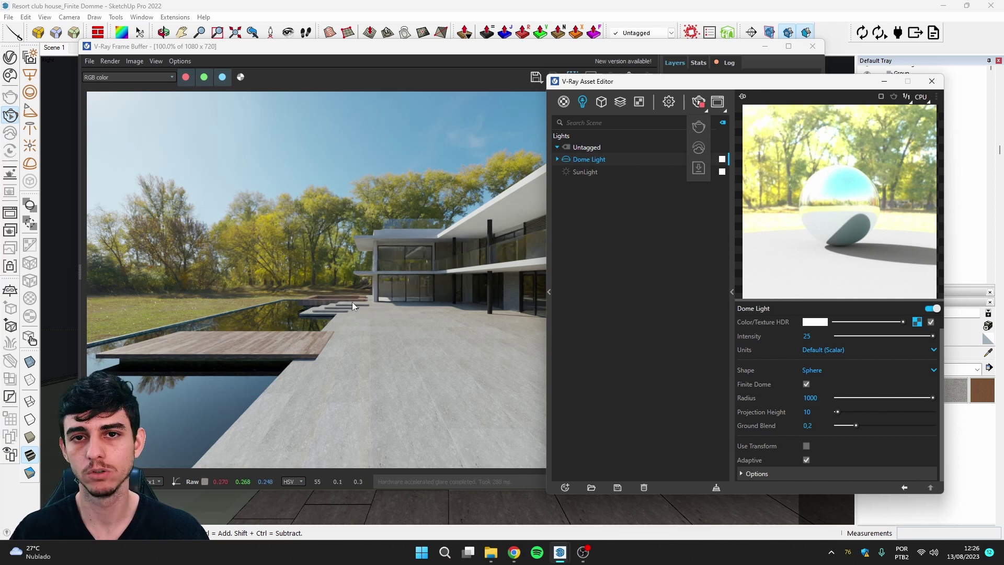
{"action": "left_click", "coordinate": [805, 425]}
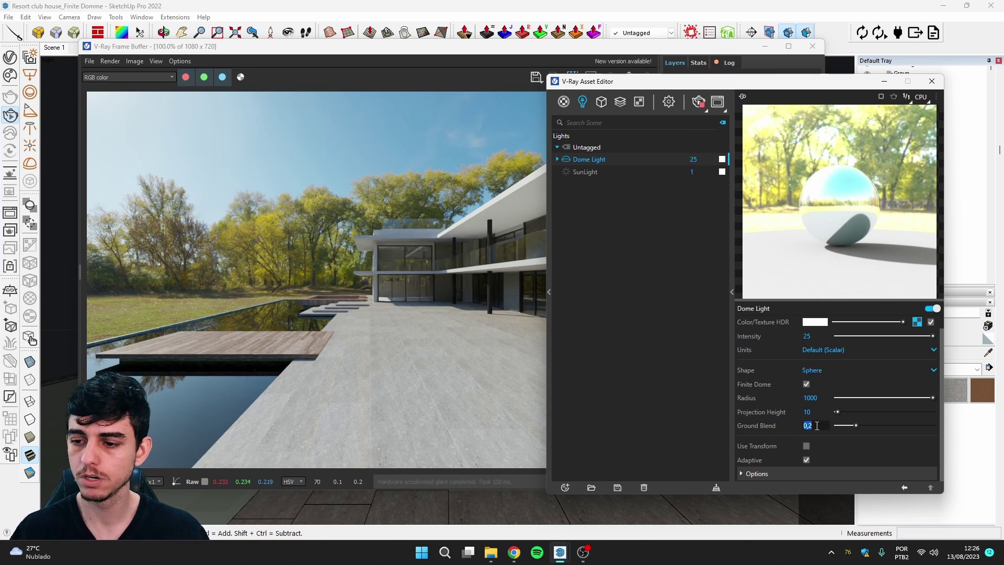
{"action": "left_click", "coordinate": [702, 399]}
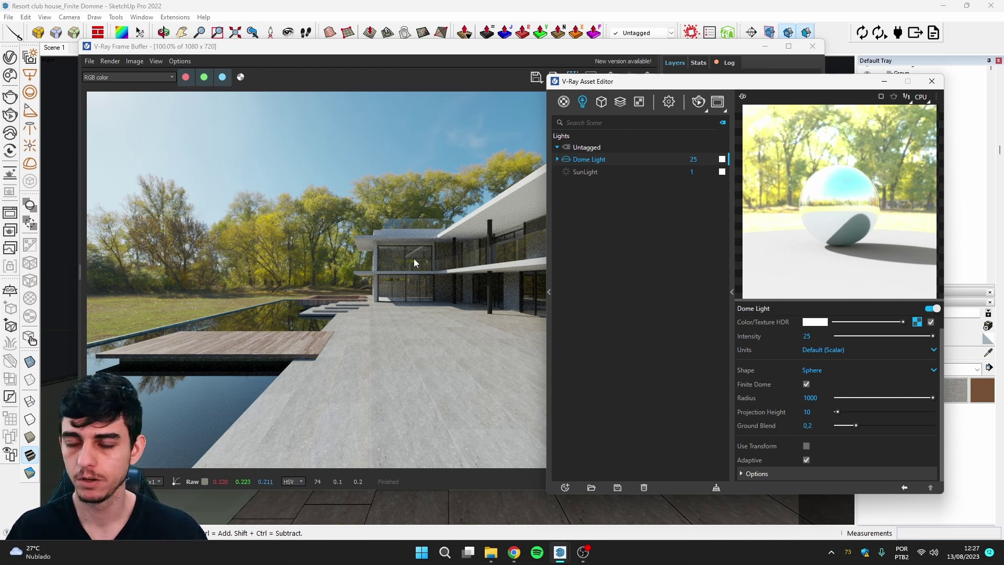
Step: Orbit out to a distant view and render the dome from outside
{"action": "left_click", "coordinate": [784, 50]}
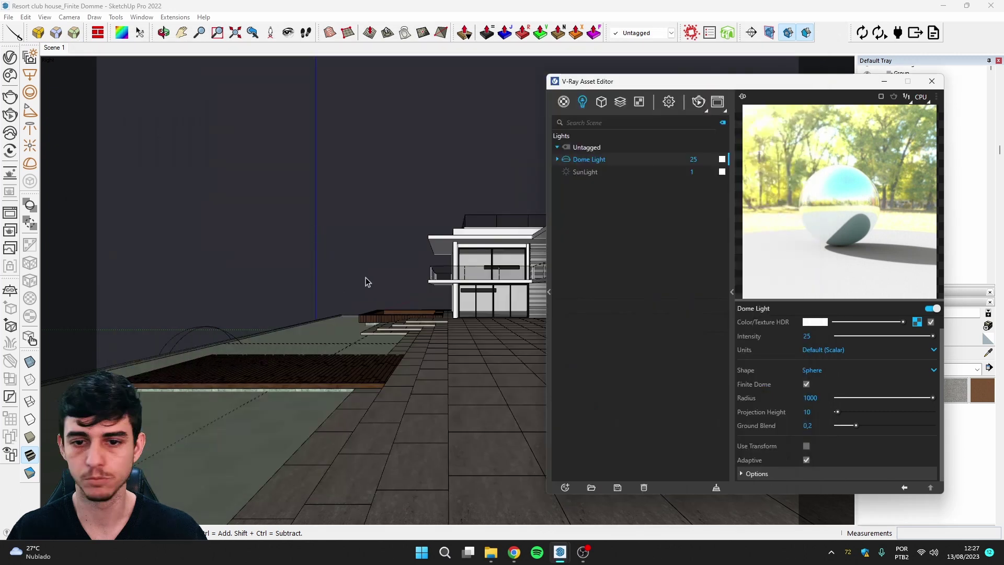
{"action": "mouse_move", "coordinate": [366, 280]}
{"action": "middle_mouse_down"}
{"action": "mouse_move", "coordinate": [263, 311]}
{"action": "mouse_move", "coordinate": [18, 148]}
{"action": "middle_mouse_up"}
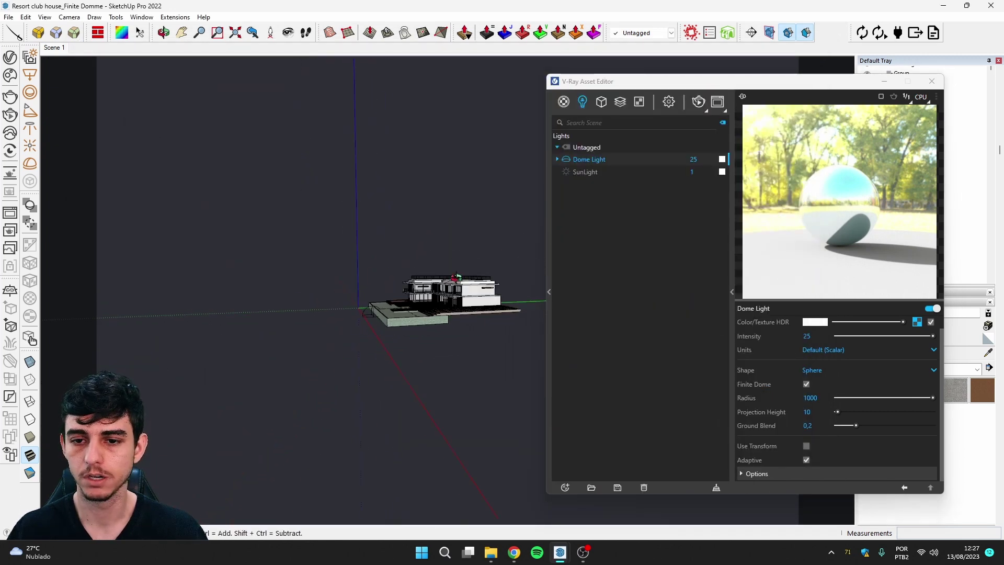
{"action": "left_click", "coordinate": [16, 213]}
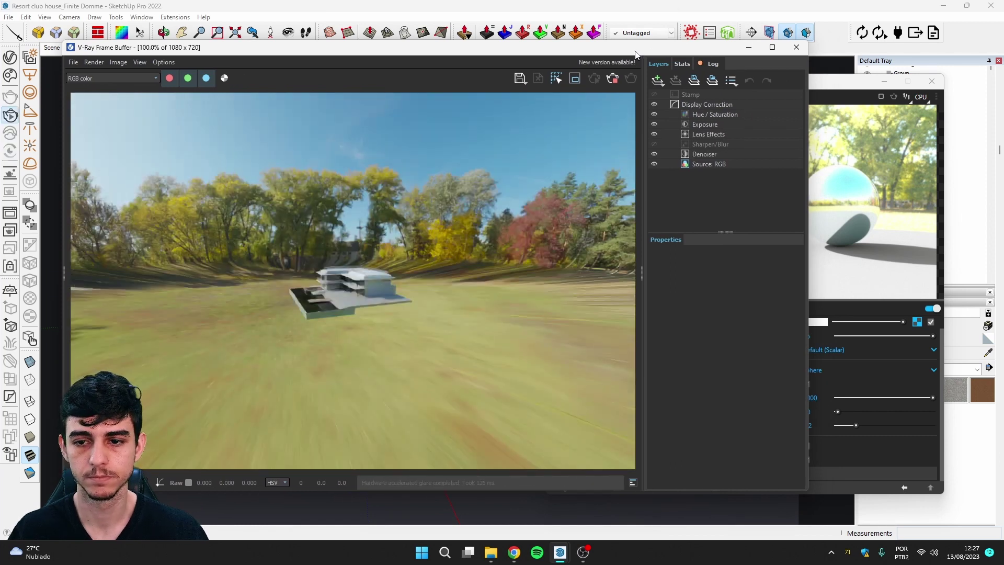
{"action": "left_click", "coordinate": [748, 48]}
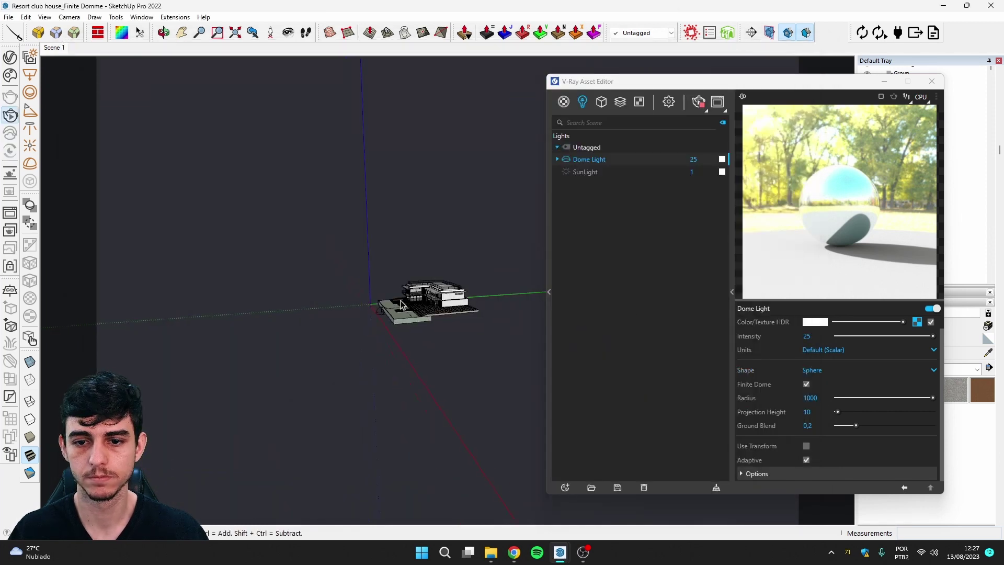
{"action": "left_click", "coordinate": [12, 292]}
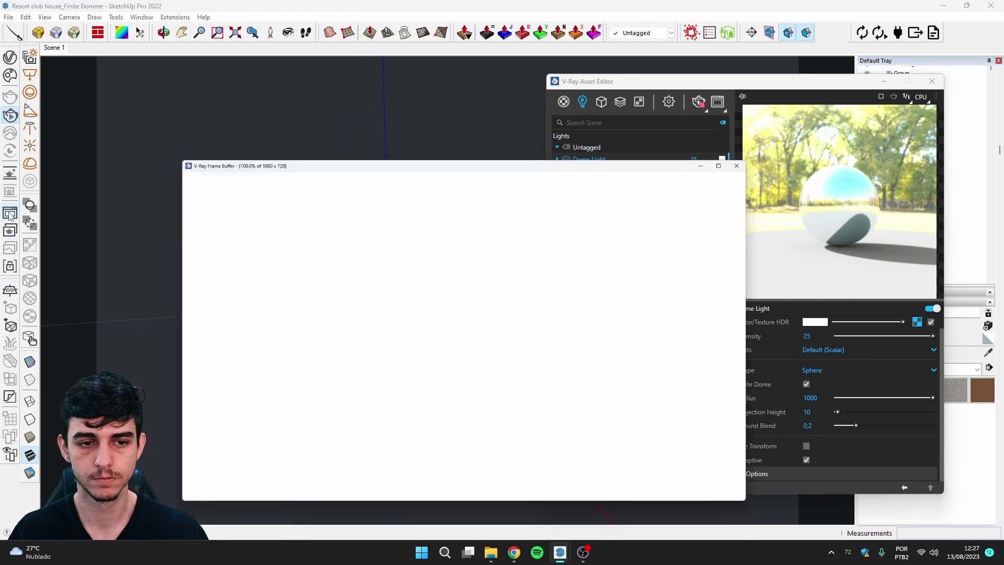
Step: Set the dome ground blend to 0,8, then 0, and start a new render
{"action": "left_click", "coordinate": [822, 253]}
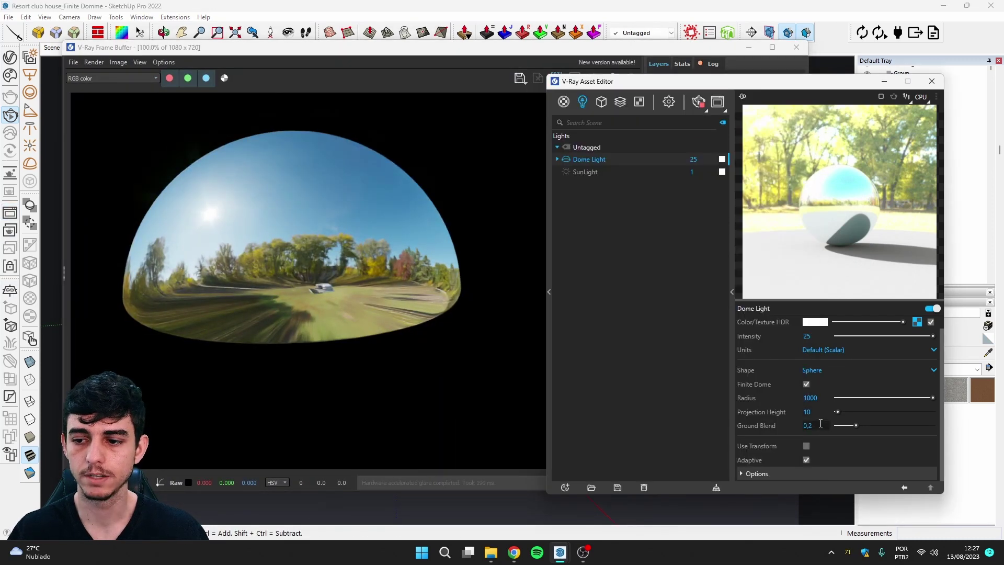
{"action": "key", "text": "BackSpace"}
{"action": "type", "text": "8"}
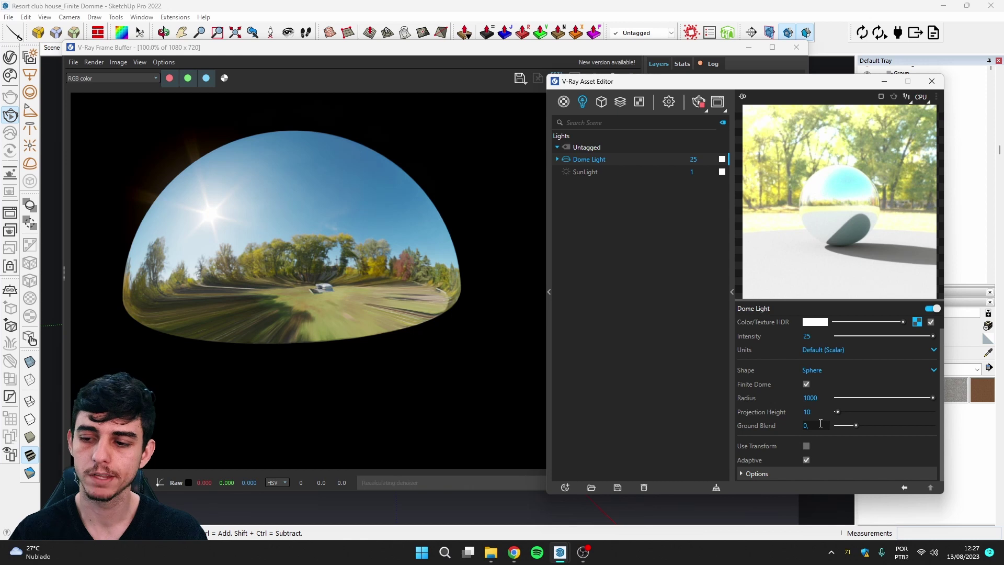
{"action": "key", "text": "Return"}
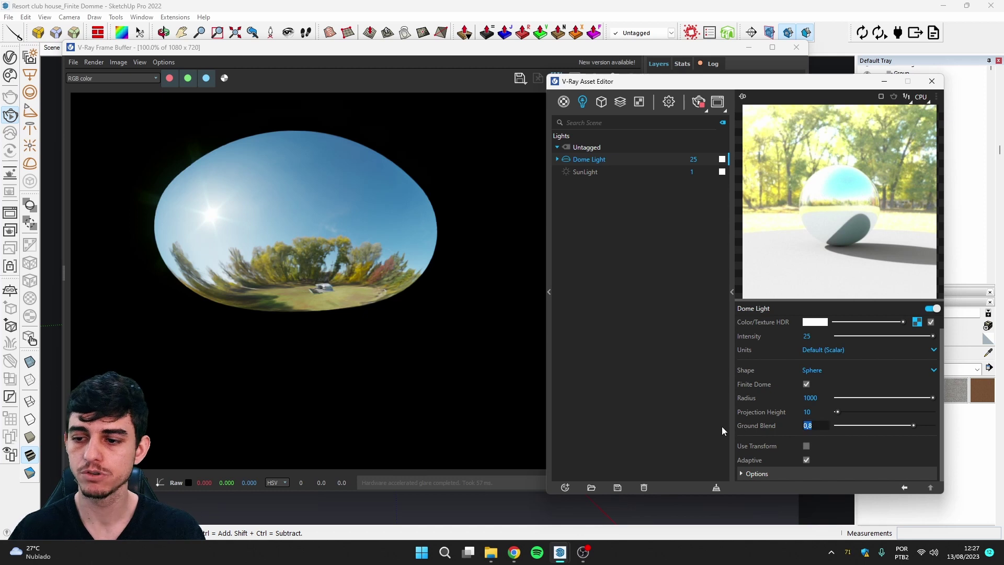
{"action": "type", "text": "0"}
{"action": "key", "text": "Return"}
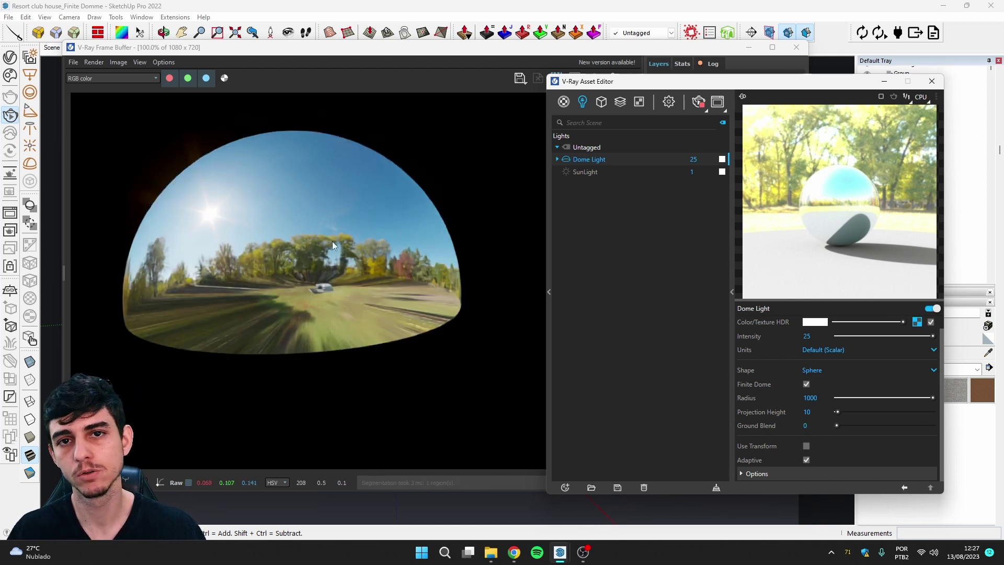
{"action": "left_click", "coordinate": [699, 103]}
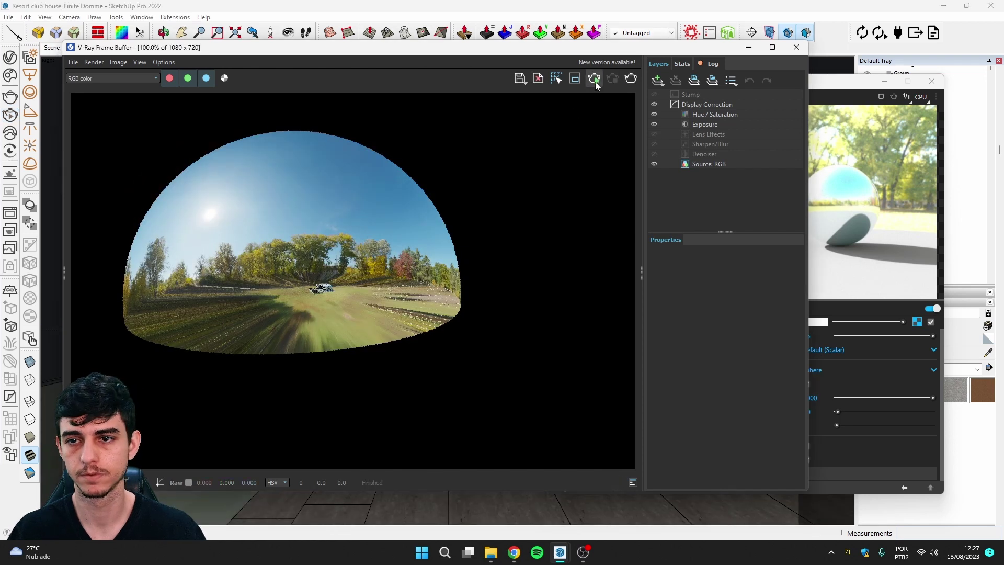
{"action": "left_click", "coordinate": [594, 79]}
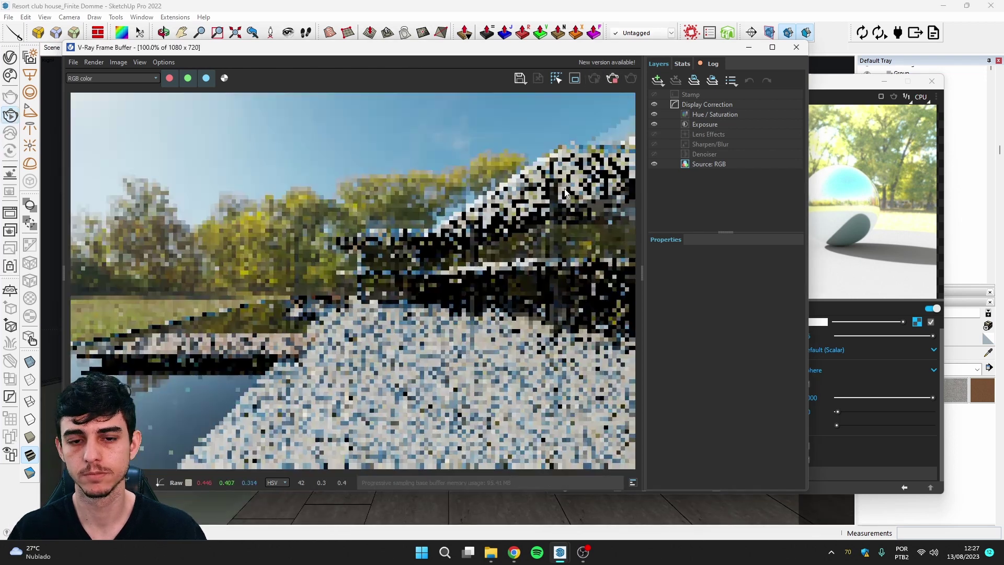
Step: Re-enter ground blend as 0,8 then 0, and toggle Finite Dome off and back on
{"action": "left_click", "coordinate": [817, 412]}
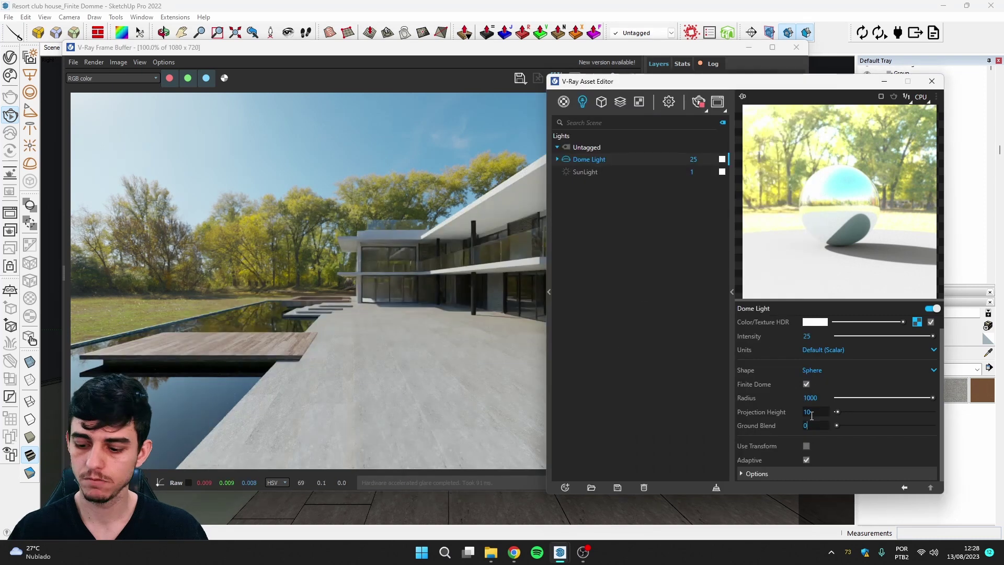
{"action": "type", "text": ",2"}
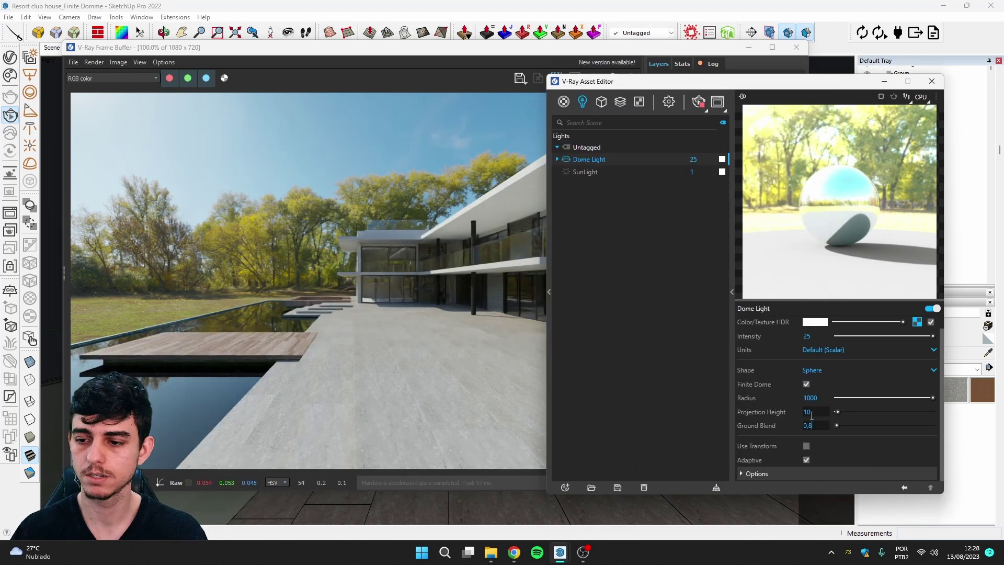
{"action": "key", "text": "BackSpace"}
{"action": "type", "text": "8"}
{"action": "key", "text": "Return"}
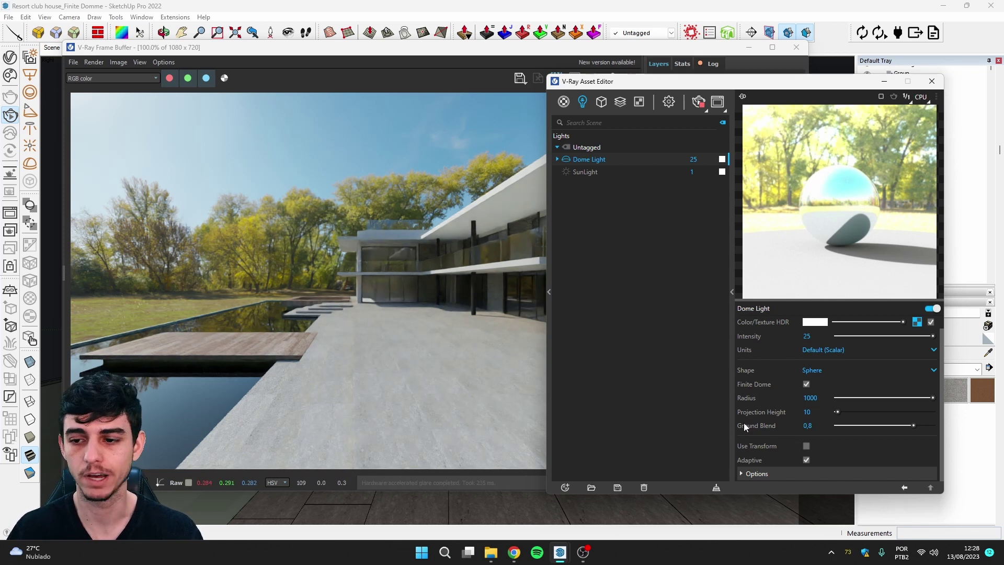
{"action": "type", "text": "0"}
{"action": "key", "text": "Return"}
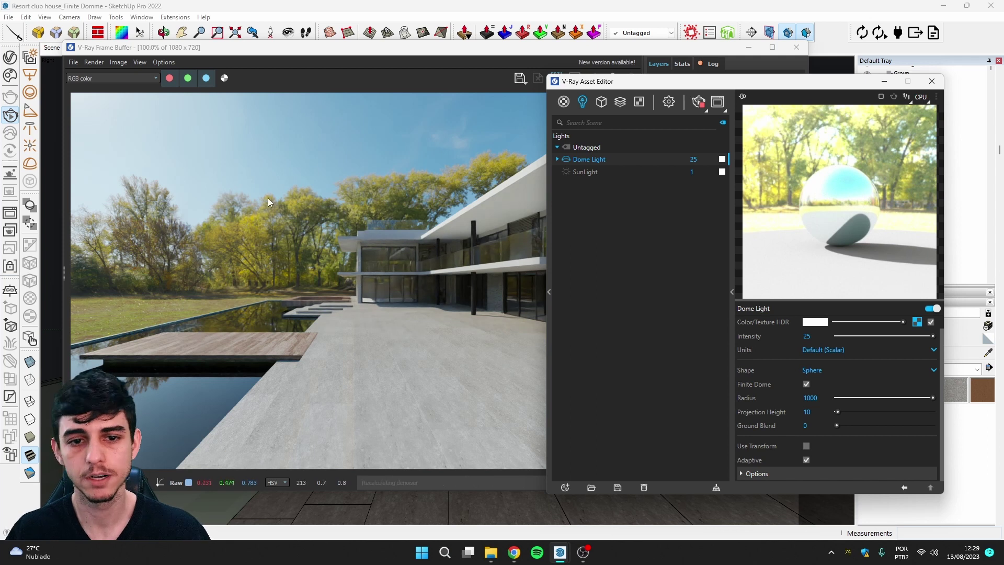
{"action": "left_click", "coordinate": [806, 384]}
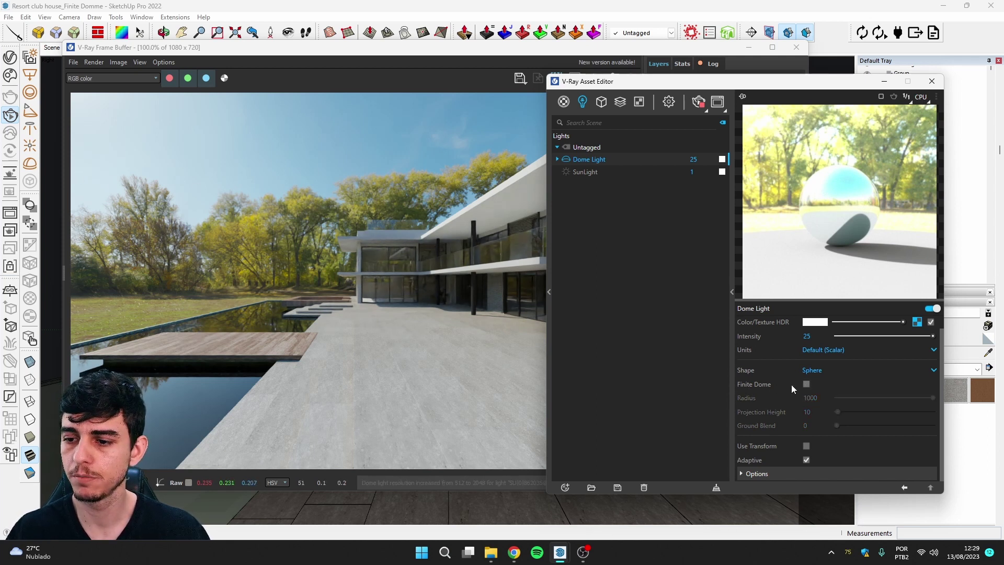
{"action": "left_click_drag", "start_coordinate": [627, 85], "coordinate": [659, 96]}
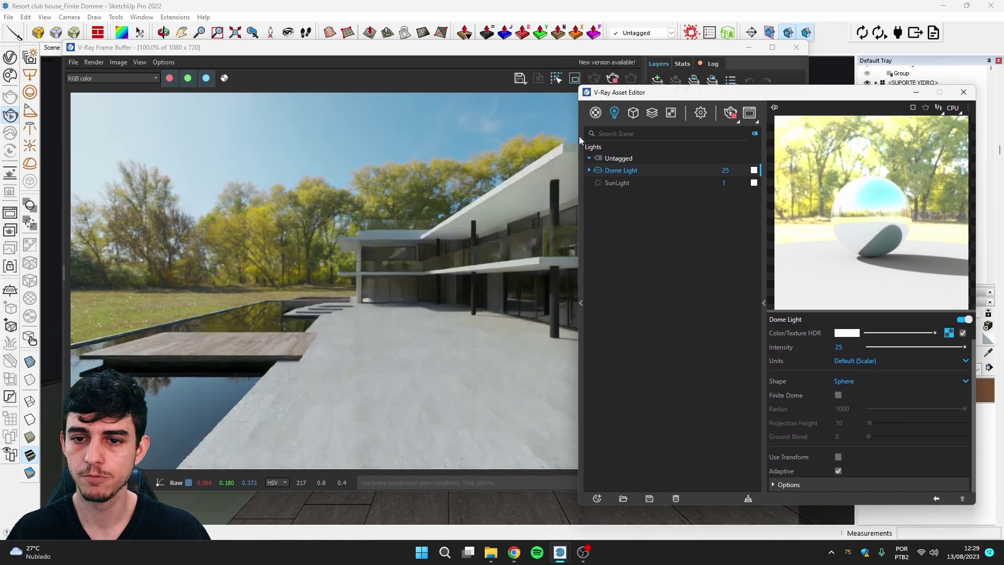
{"action": "left_click", "coordinate": [838, 395]}
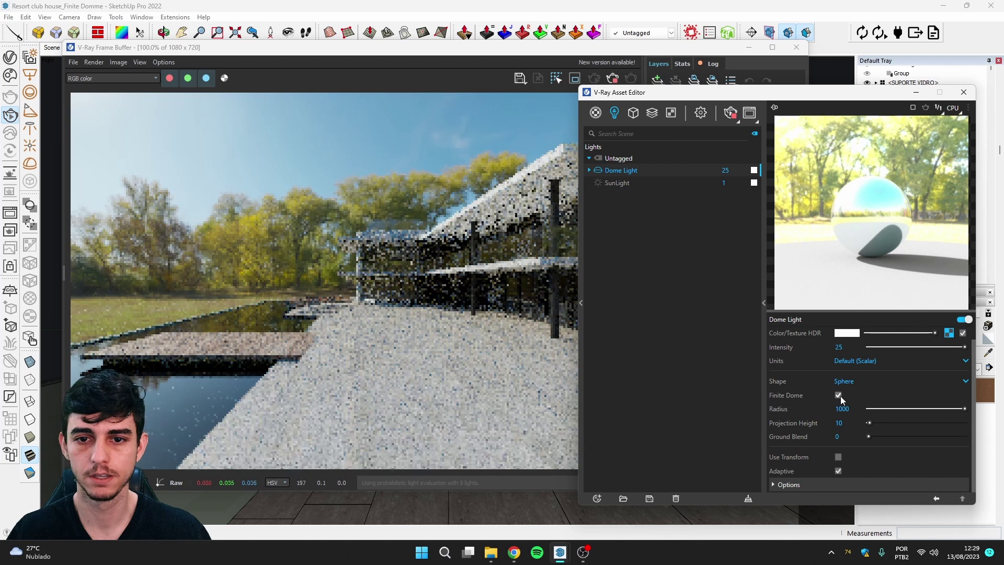
Step: Try dome radii of 800 and 600 and re-render the view
{"action": "left_click", "coordinate": [735, 118]}
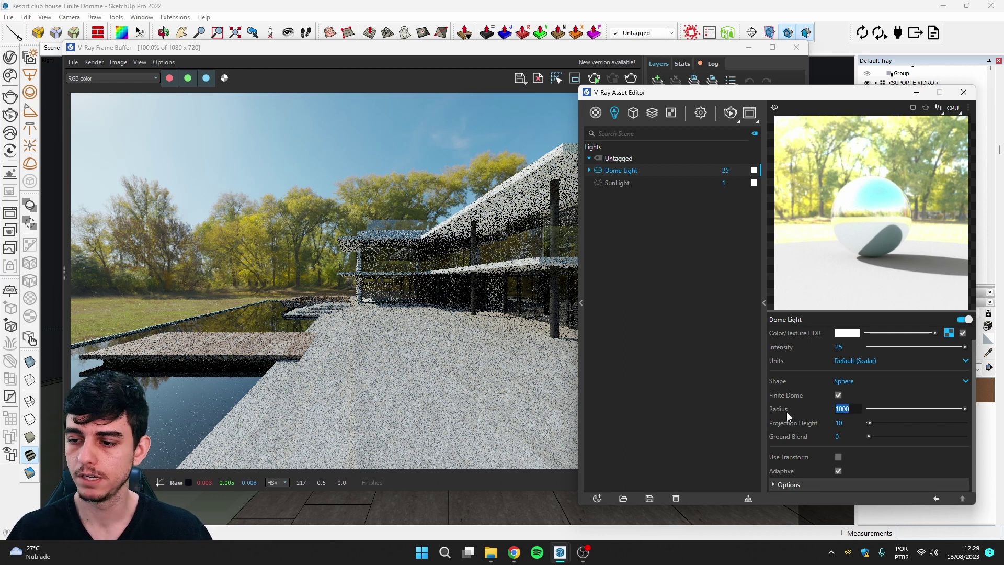
{"action": "type", "text": "800"}
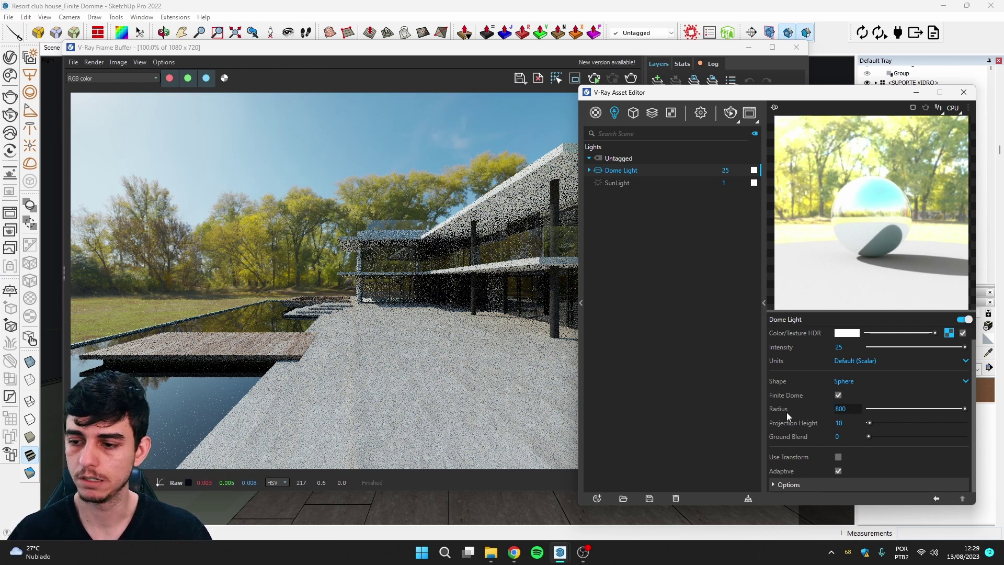
{"action": "key", "text": "BackSpace"}
{"action": "key", "text": "BackSpace"}
{"action": "key", "text": "BackSpace"}
{"action": "type", "text": "600"}
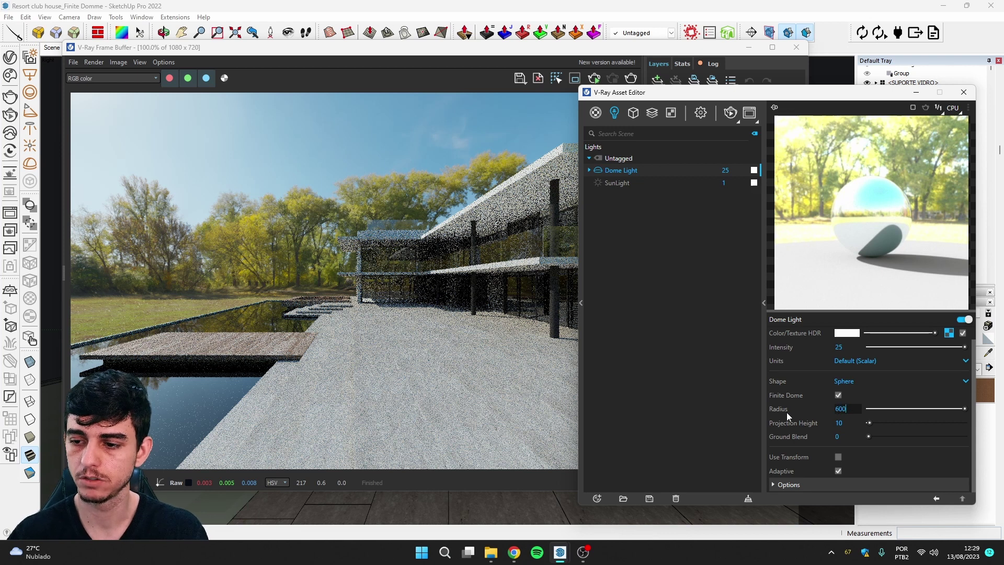
{"action": "key", "text": "Return"}
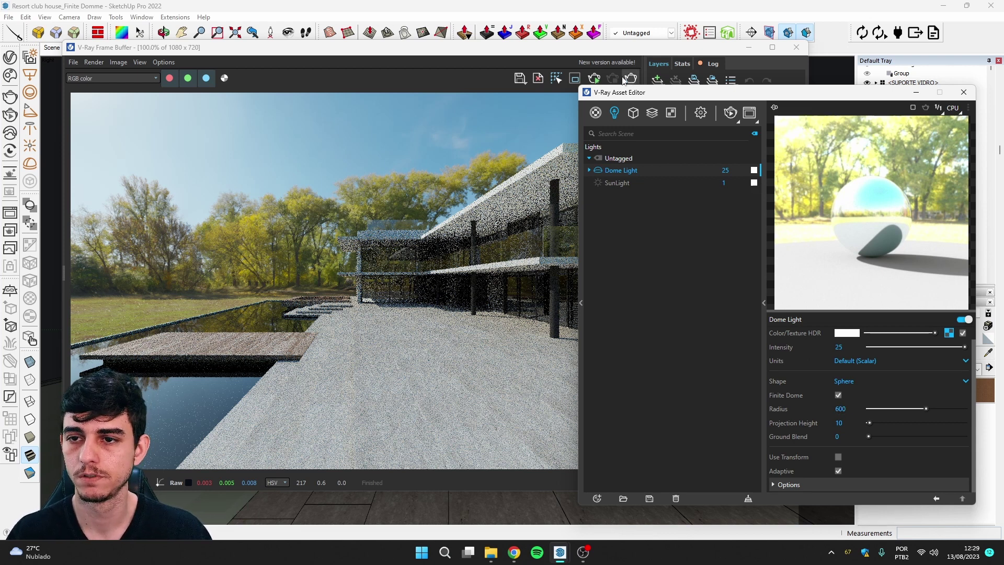
{"action": "left_click", "coordinate": [630, 78]}
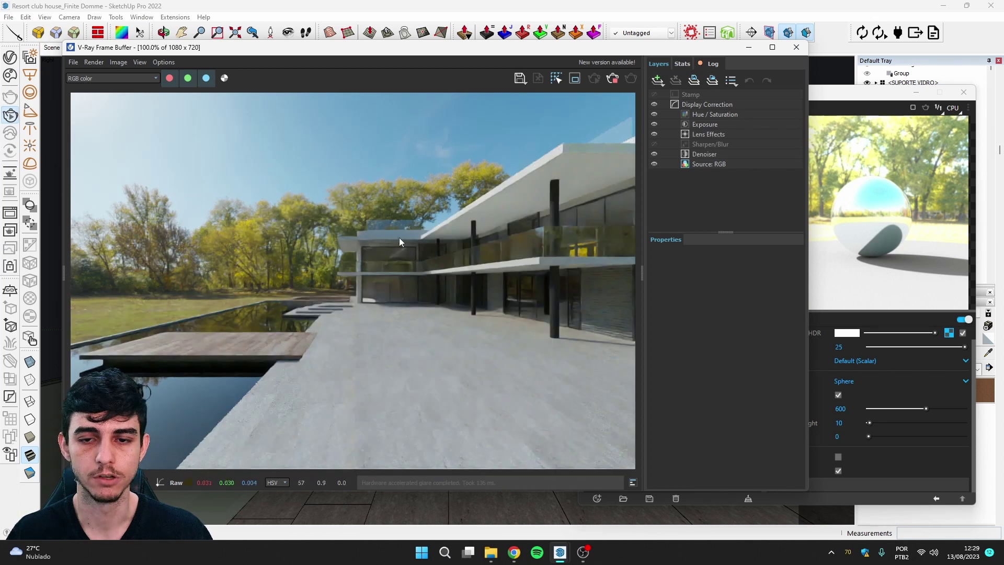
Step: Set the dome Radius to 300 and bring the render forward to inspect it
{"action": "left_click", "coordinate": [879, 117]}
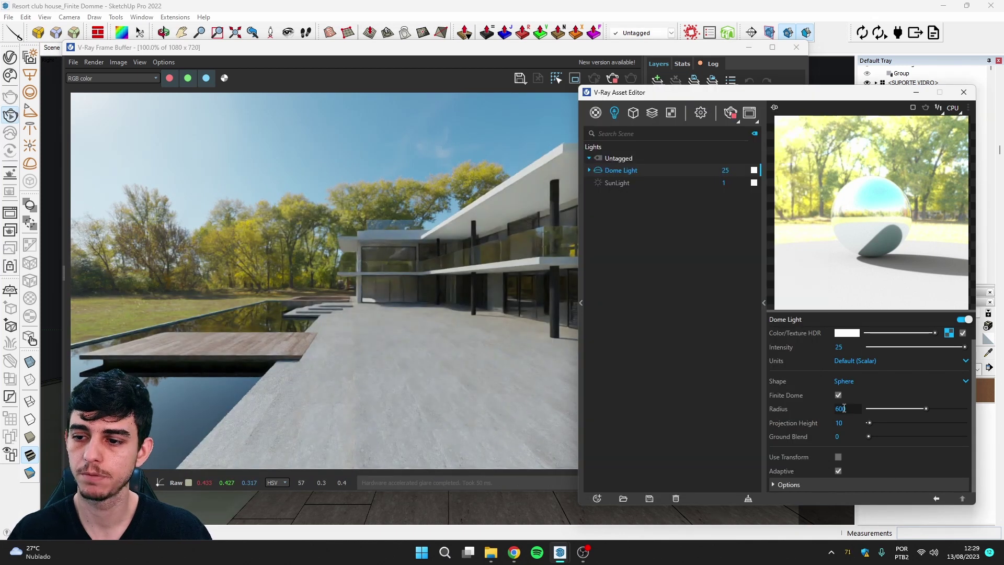
{"action": "type", "text": "300"}
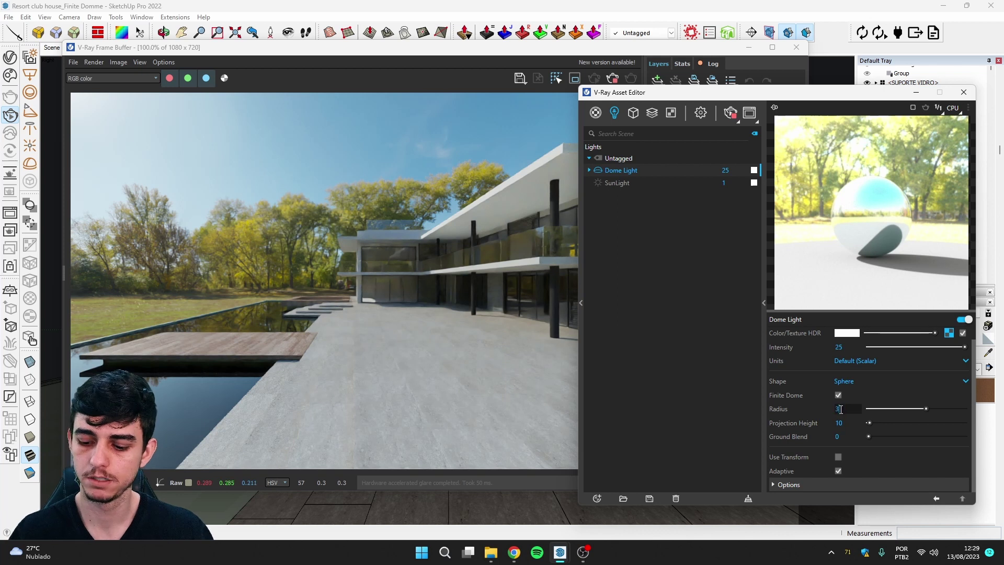
{"action": "key", "text": "Return"}
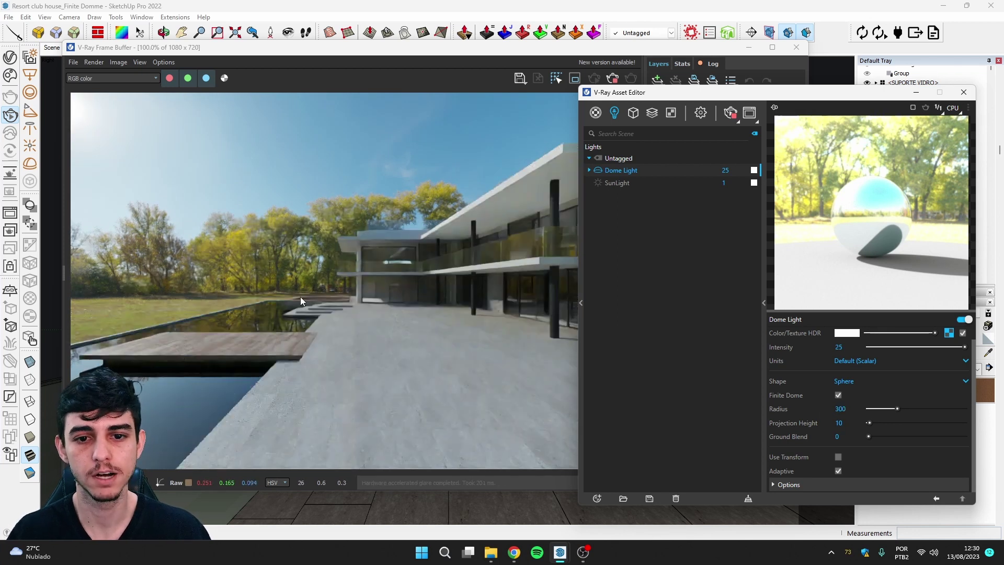
{"action": "left_click_drag", "start_coordinate": [322, 52], "coordinate": [359, 51]}
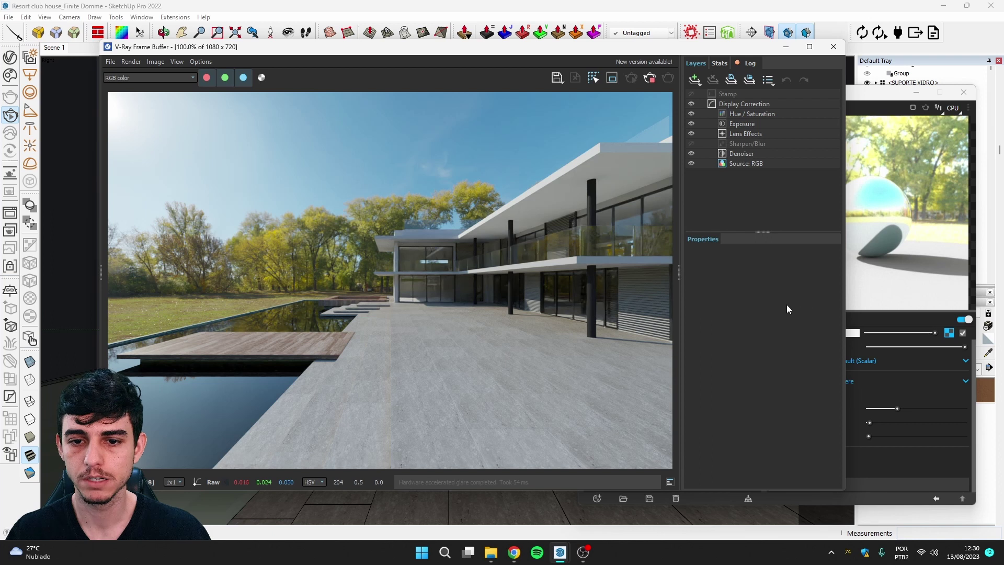
{"action": "left_click", "coordinate": [920, 246]}
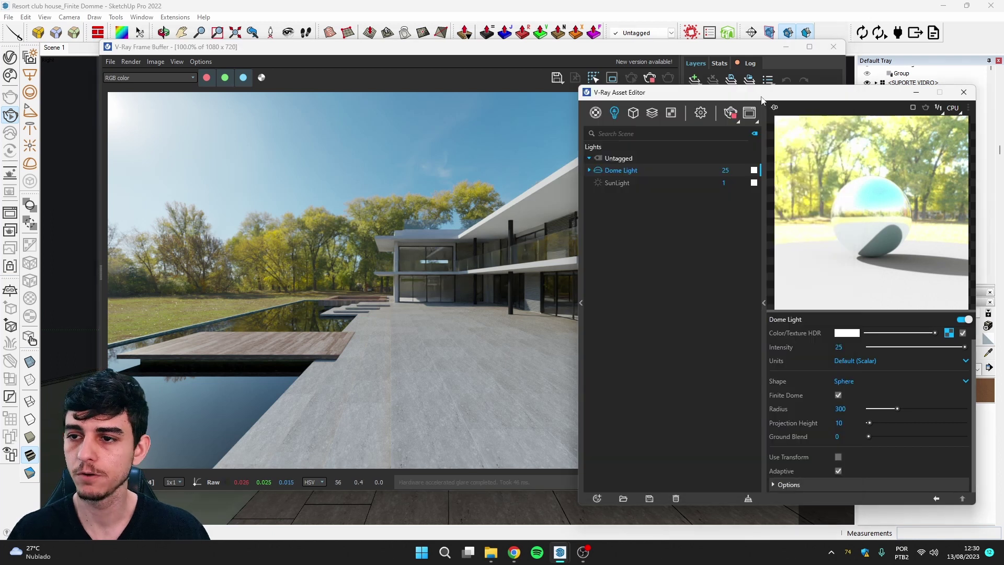
{"action": "left_click_drag", "start_coordinate": [762, 99], "coordinate": [770, 94]}
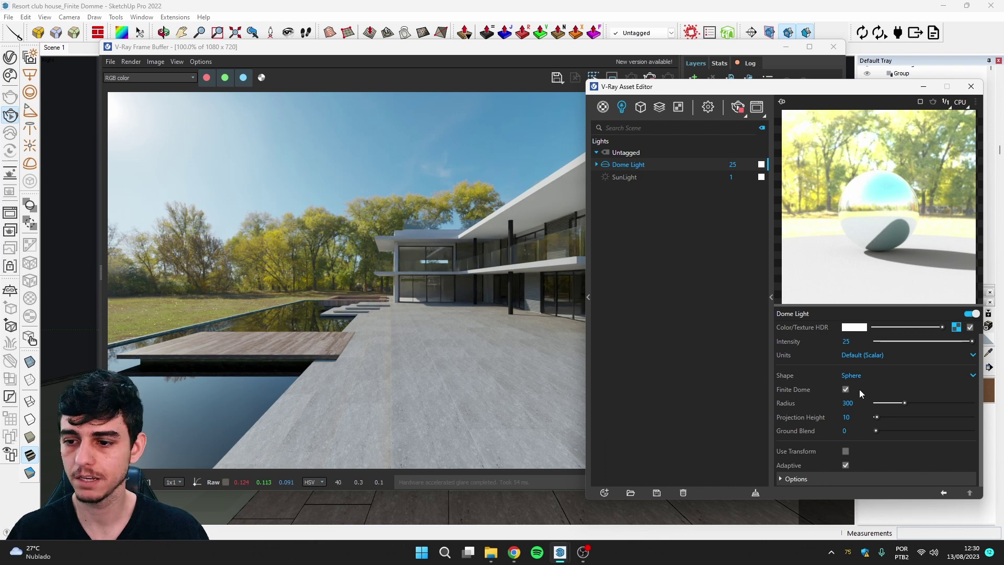
{"action": "left_click", "coordinate": [845, 390]}
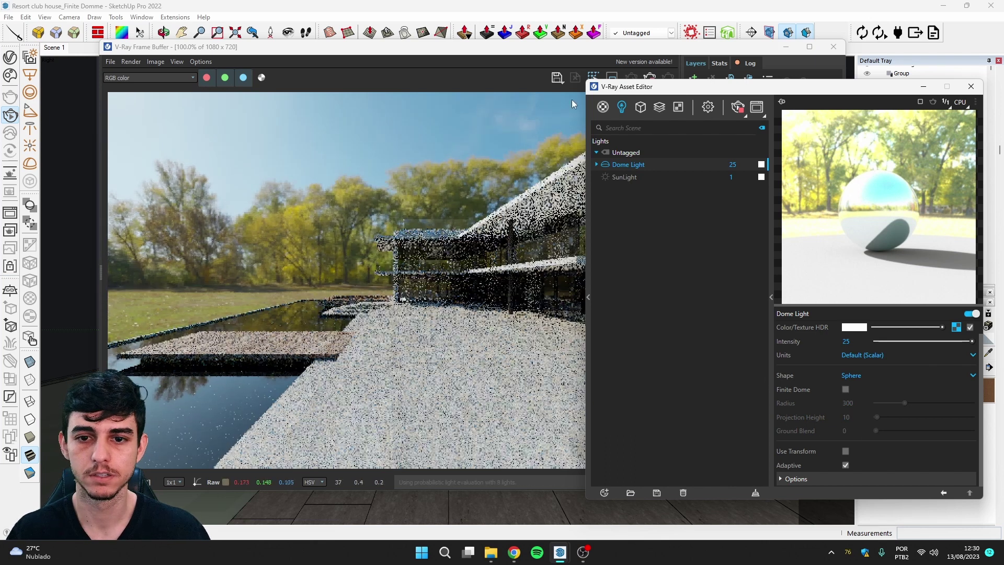
{"action": "left_click_drag", "start_coordinate": [648, 87], "coordinate": [704, 88]}
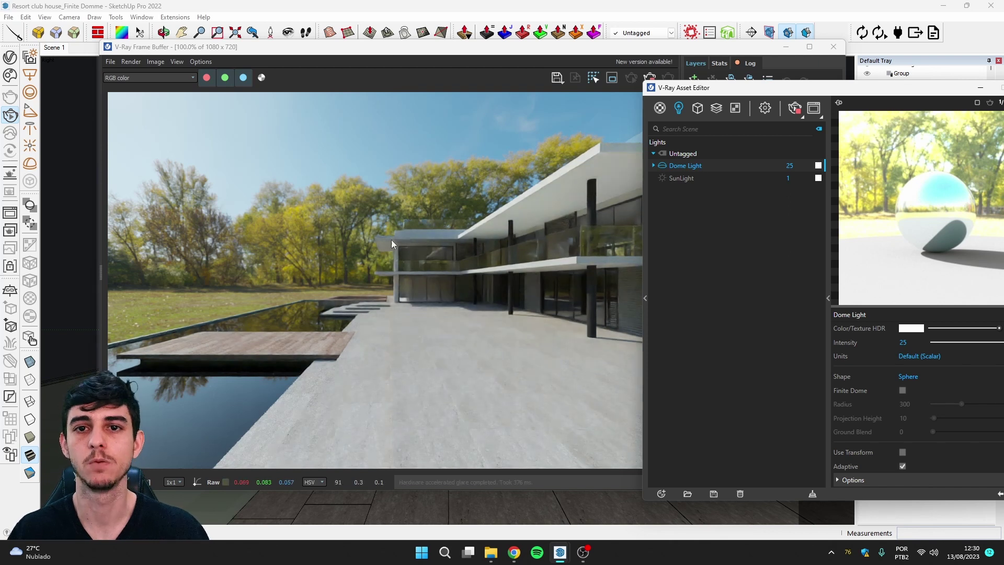
{"action": "left_click_drag", "start_coordinate": [732, 87], "coordinate": [633, 76]}
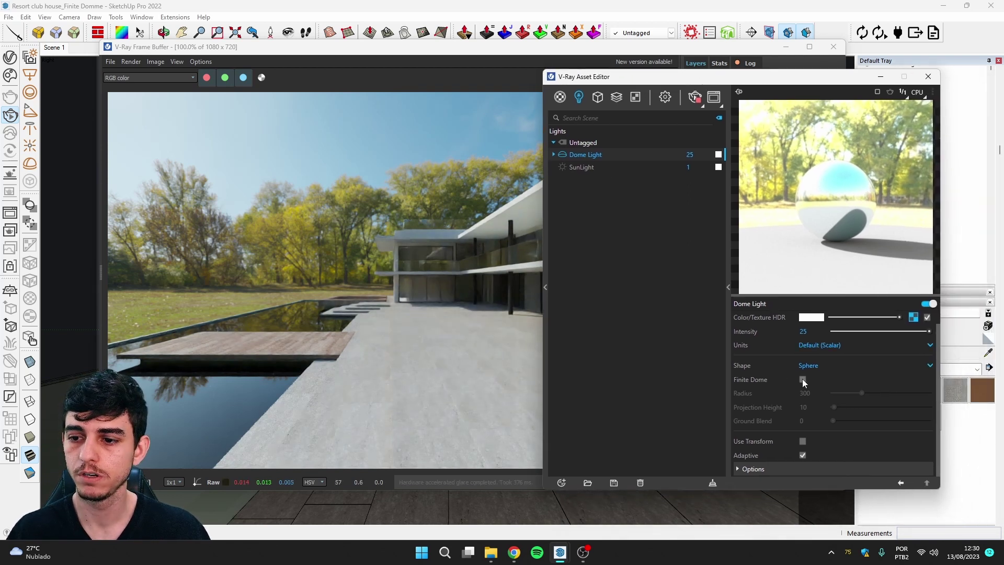
{"action": "left_click", "coordinate": [802, 379]}
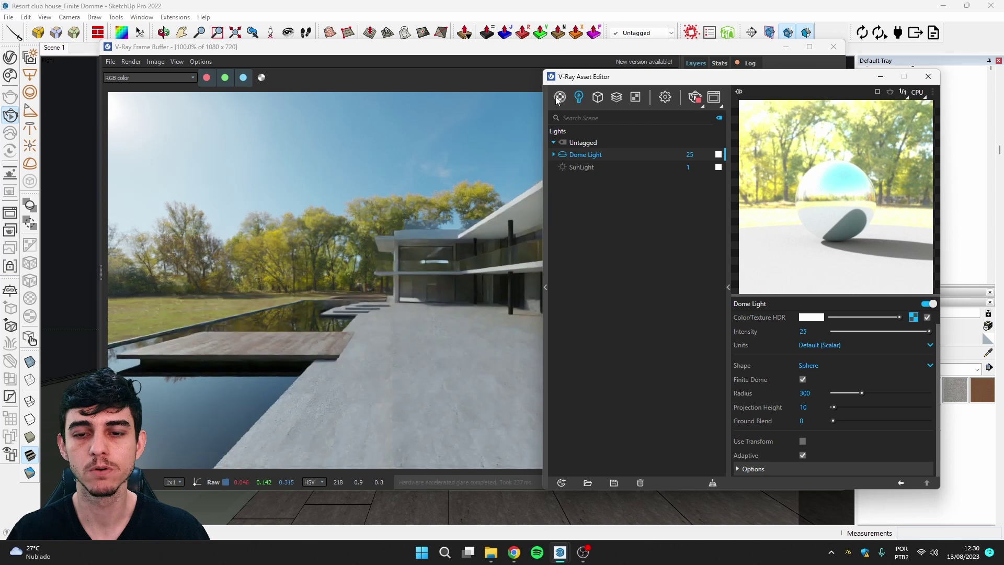
{"action": "left_click_drag", "start_coordinate": [606, 80], "coordinate": [637, 89]}
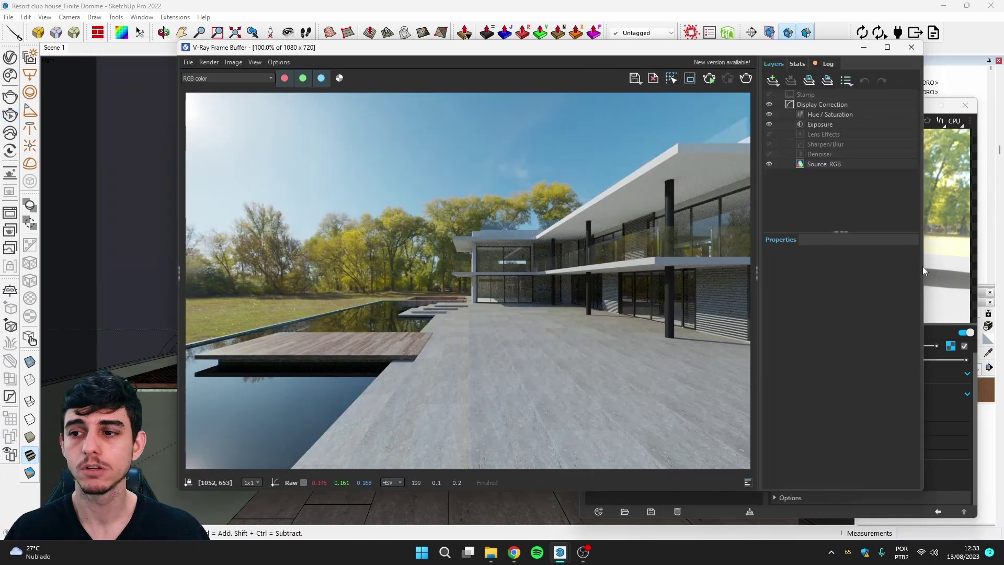
Step: Select the dome light in the model and open its Dome Light settings
{"action": "left_click", "coordinate": [942, 279]}
{"action": "left_click_drag", "start_coordinate": [731, 105], "coordinate": [691, 74]}
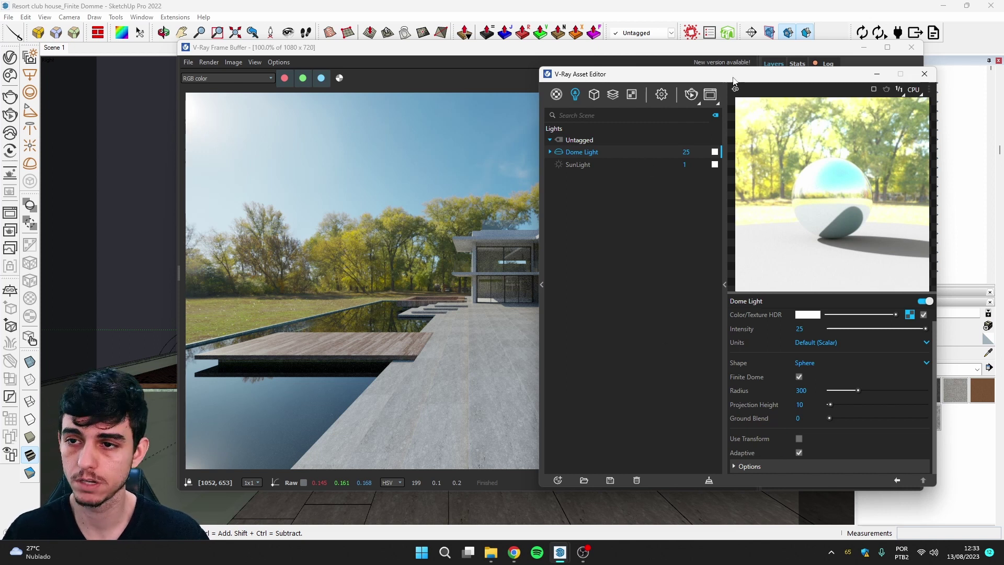
{"action": "left_click_drag", "start_coordinate": [735, 77], "coordinate": [687, 65]}
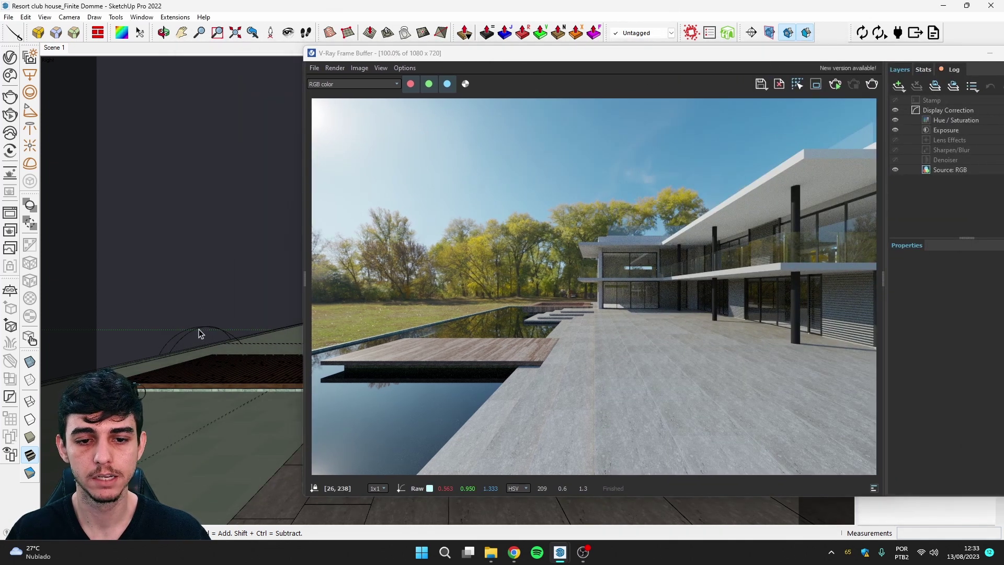
{"action": "left_click", "coordinate": [200, 350]}
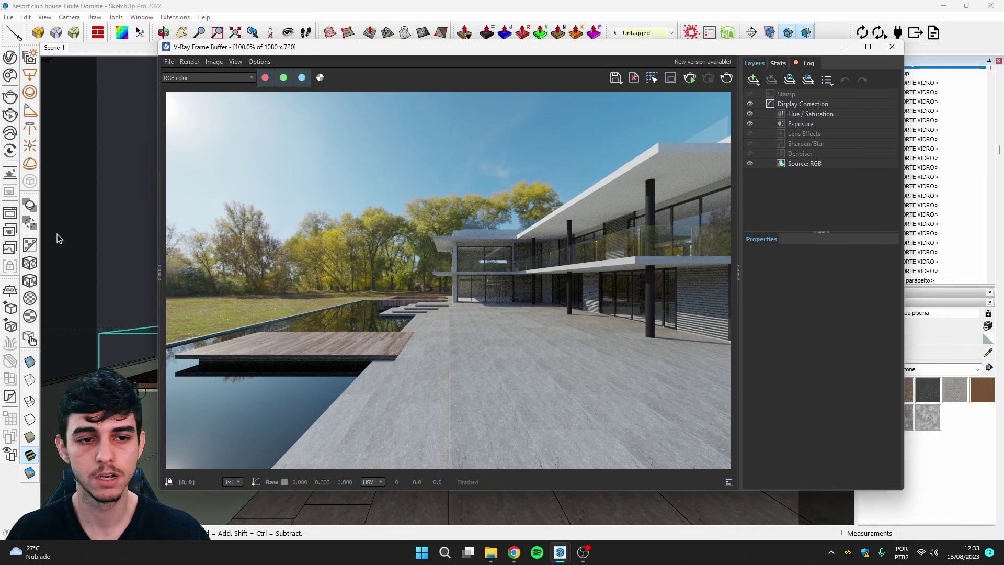
{"action": "left_click", "coordinate": [9, 59]}
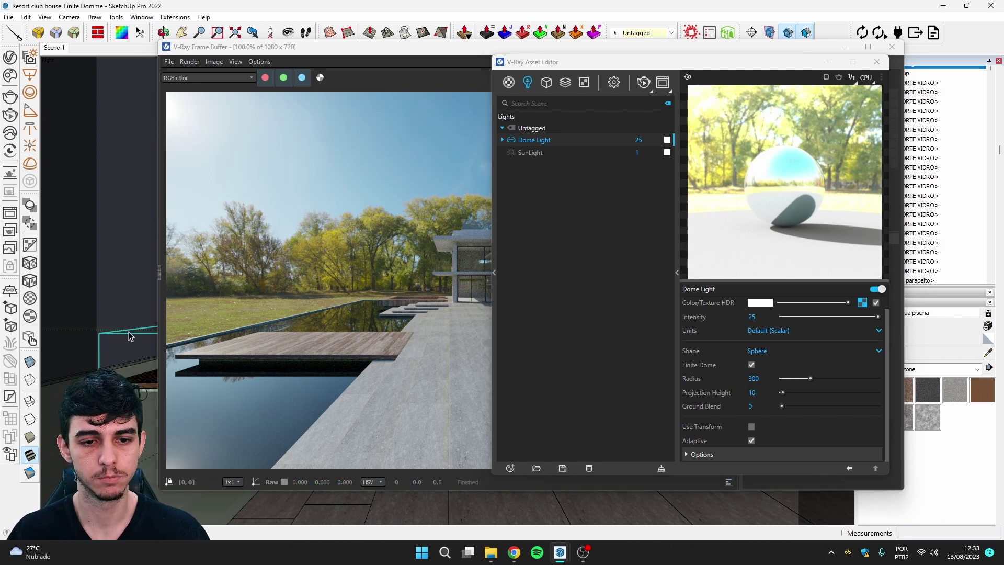
Step: Scale up the dome light with the Scale tool and test an interactive render
{"action": "key", "text": "s"}
{"action": "left_click_drag", "start_coordinate": [98, 333], "coordinate": [47, 280]}
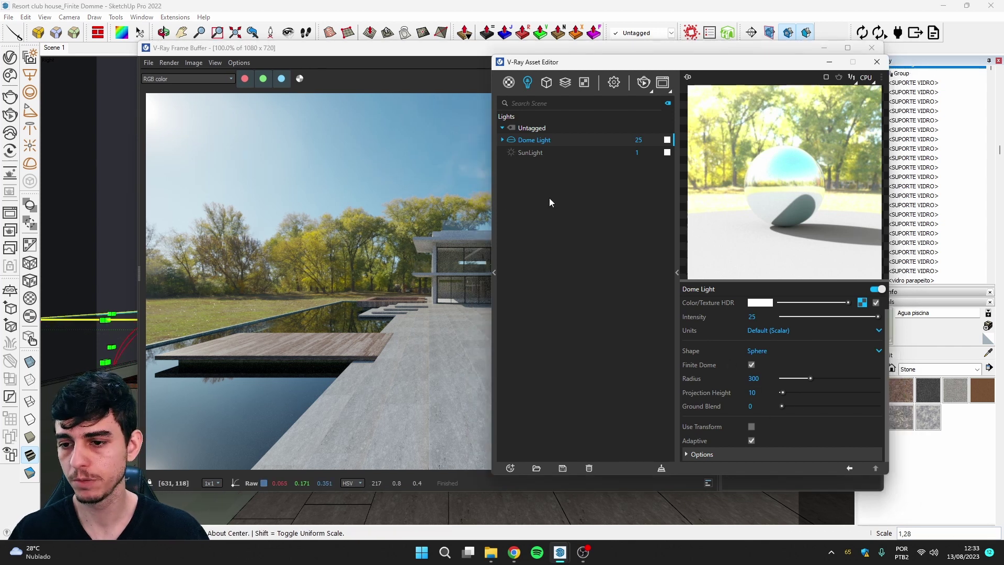
{"action": "left_click", "coordinate": [679, 93]}
{"action": "left_click", "coordinate": [671, 80]}
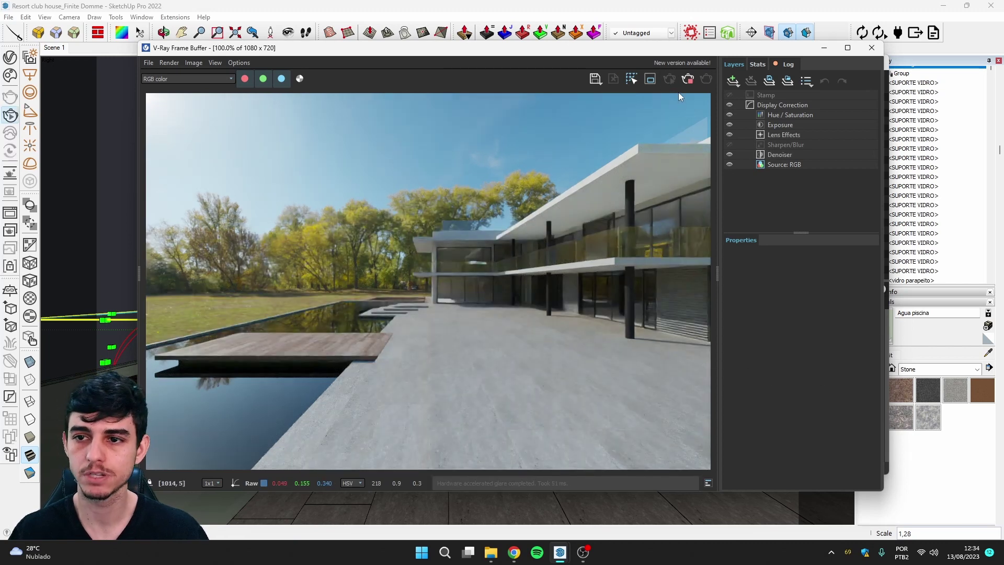
{"action": "left_click", "coordinate": [691, 83]}
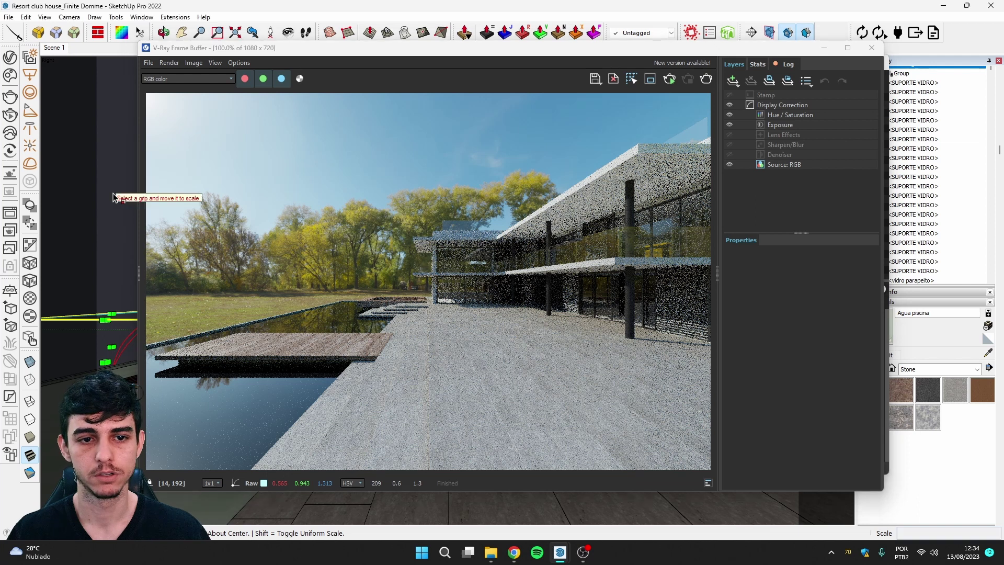
Step: Clear the selection and restart the interactive render of the terrace
{"action": "key", "text": "space"}
{"action": "left_click", "coordinate": [108, 208]}
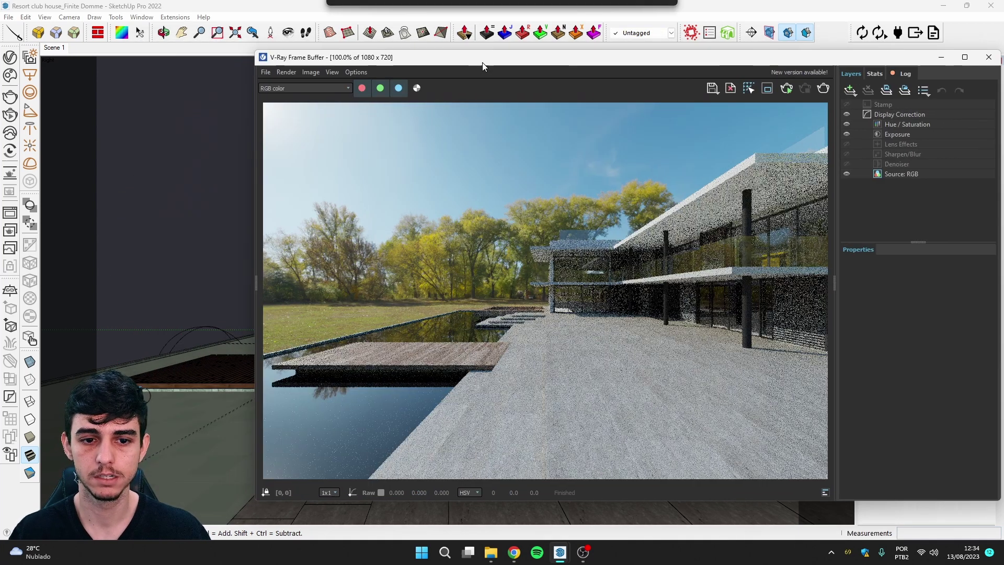
{"action": "left_click_drag", "start_coordinate": [355, 48], "coordinate": [338, 57]}
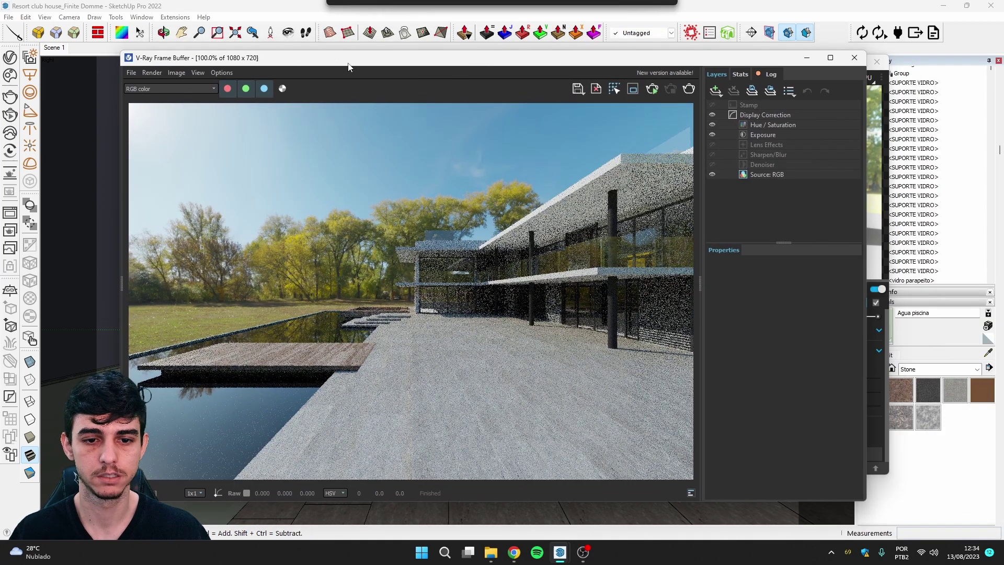
{"action": "left_click", "coordinate": [654, 88]}
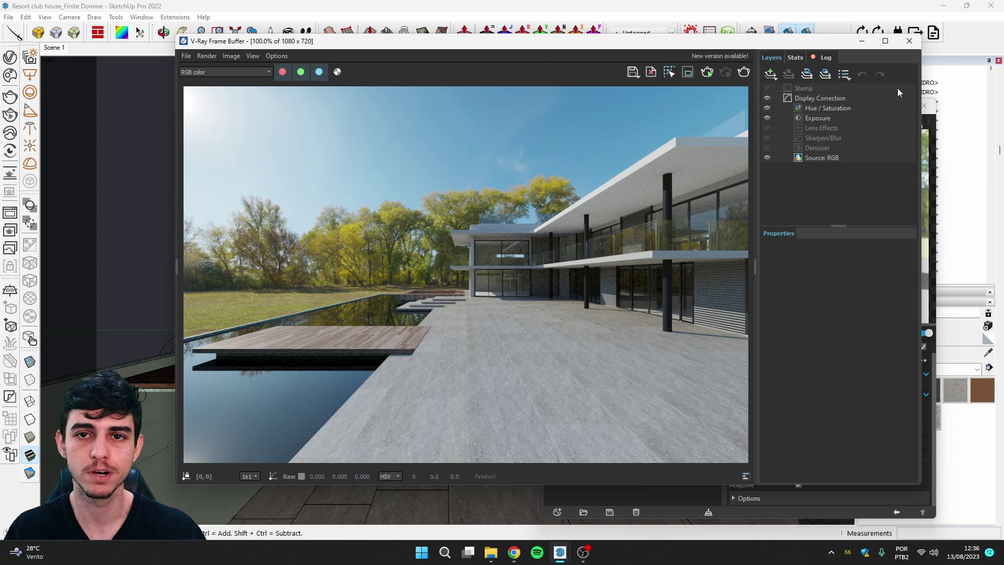
Step: Minimize the render window and place a V-Ray Infinite Plane near the model's origin
{"action": "left_click", "coordinate": [862, 41]}
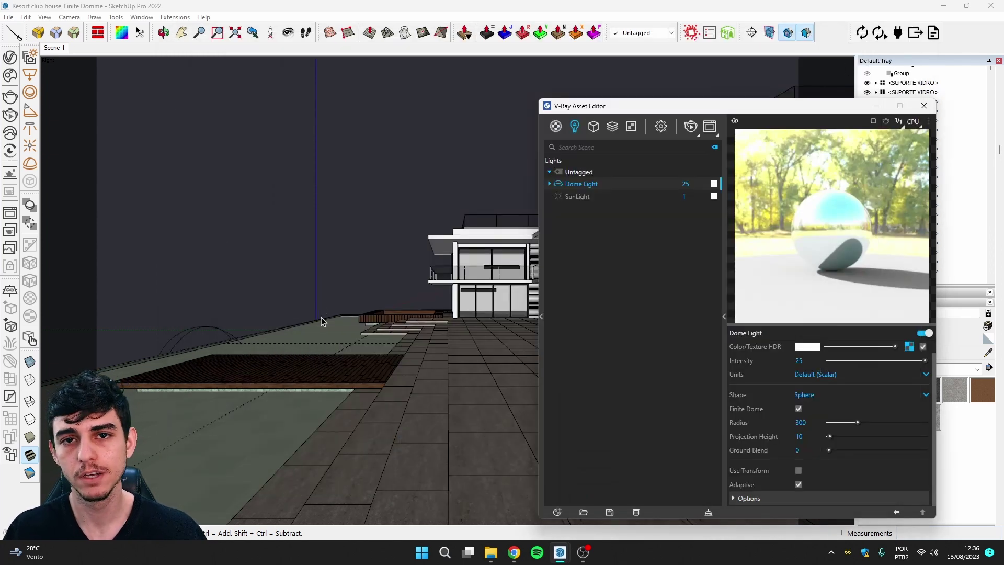
{"action": "mouse_move", "coordinate": [350, 331]}
{"action": "middle_mouse_down"}
{"action": "mouse_move", "coordinate": [448, 346]}
{"action": "mouse_move", "coordinate": [291, 360]}
{"action": "mouse_move", "coordinate": [489, 374]}
{"action": "mouse_move", "coordinate": [254, 321]}
{"action": "mouse_move", "coordinate": [302, 312]}
{"action": "mouse_move", "coordinate": [188, 313]}
{"action": "middle_mouse_up"}
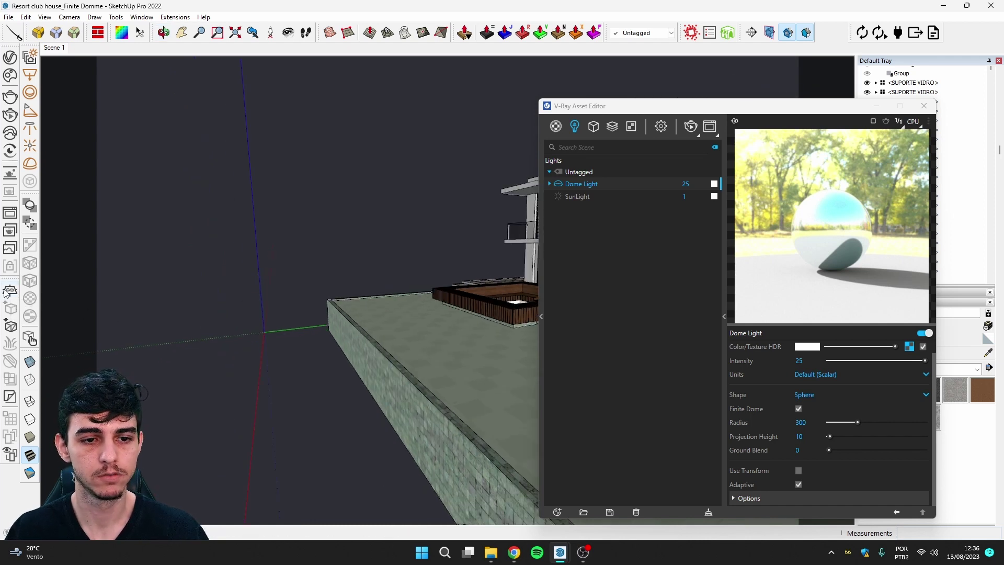
{"action": "left_click", "coordinate": [7, 292]}
{"action": "middle_click_drag", "start_coordinate": [266, 334], "coordinate": [238, 359]}
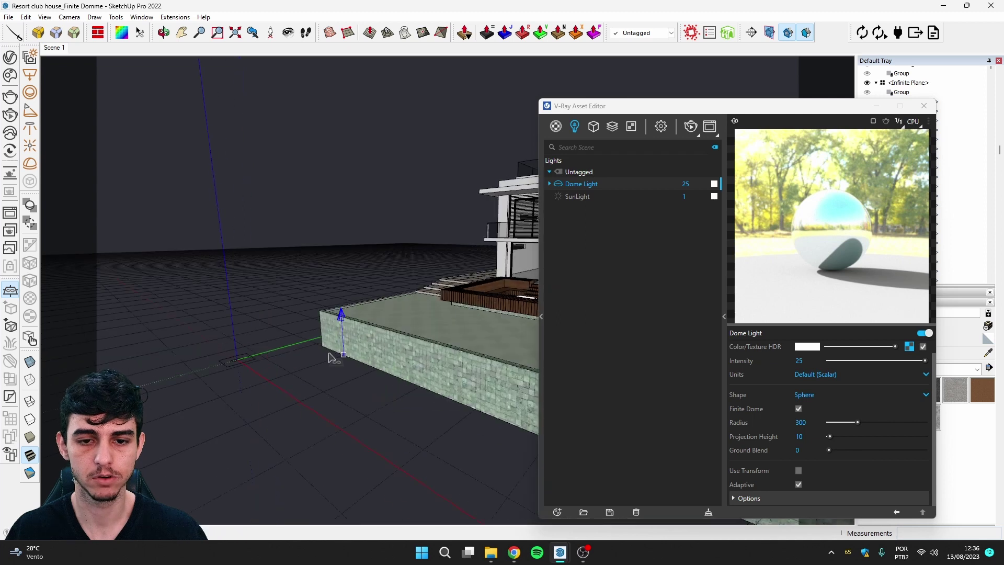
Step: Look down onto the terrace, move the asset editor aside, and open Chaos Cosmos
{"action": "mouse_move", "coordinate": [401, 352]}
{"action": "middle_mouse_down"}
{"action": "mouse_move", "coordinate": [335, 413]}
{"action": "mouse_move", "coordinate": [269, 334]}
{"action": "mouse_move", "coordinate": [300, 246]}
{"action": "middle_mouse_up"}
{"action": "scroll", "coordinate": [268, 334], "scroll_direction": "up", "scroll_amount": 3}
{"action": "scroll", "coordinate": [282, 324], "scroll_direction": "up", "scroll_amount": 3}
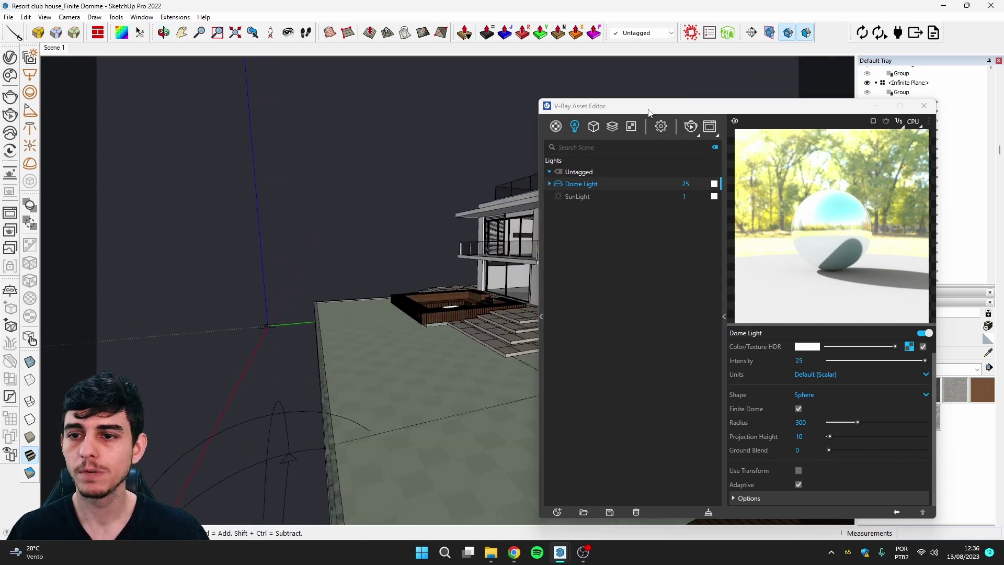
{"action": "mouse_move", "coordinate": [649, 113]}
{"action": "left_mouse_down"}
{"action": "mouse_move", "coordinate": [557, 75]}
{"action": "mouse_move", "coordinate": [542, 111]}
{"action": "mouse_move", "coordinate": [536, 98]}
{"action": "left_mouse_up"}
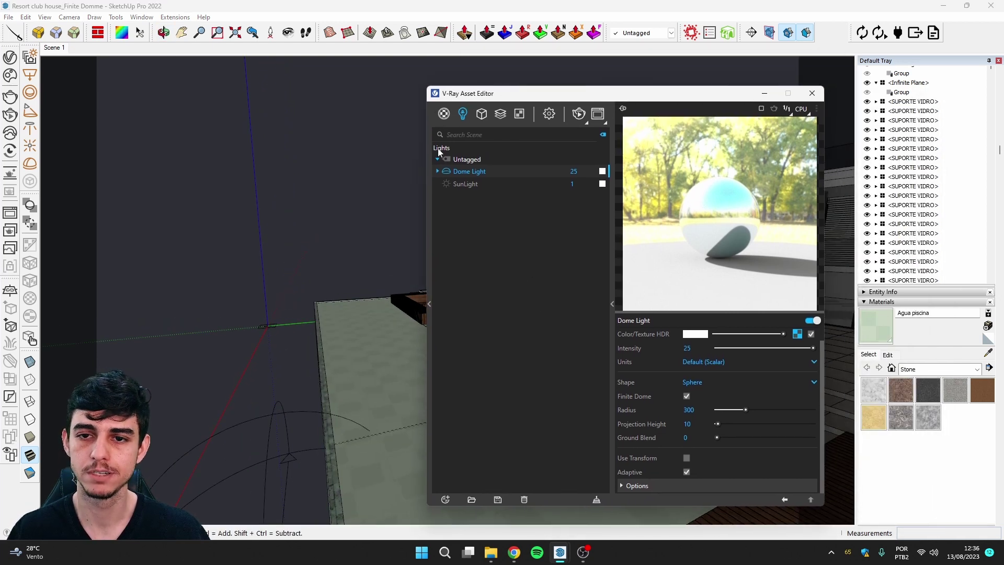
{"action": "left_click", "coordinate": [11, 75]}
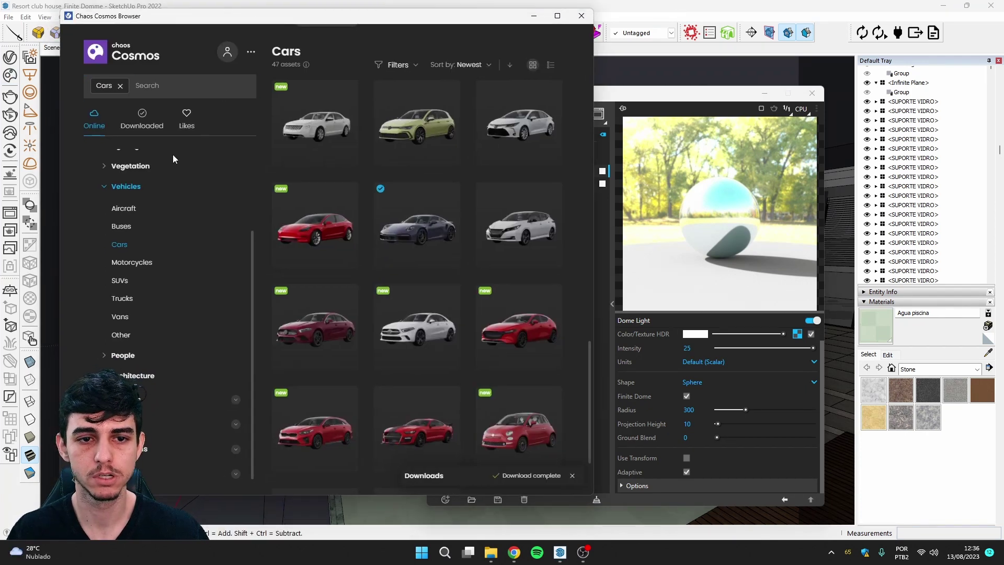
Step: Import Soil B01 200cm from Cosmos Materials > Ground, then close the Cosmos browser
{"action": "scroll", "coordinate": [174, 159], "scroll_direction": "up", "scroll_amount": 5}
{"action": "left_click", "coordinate": [132, 230]}
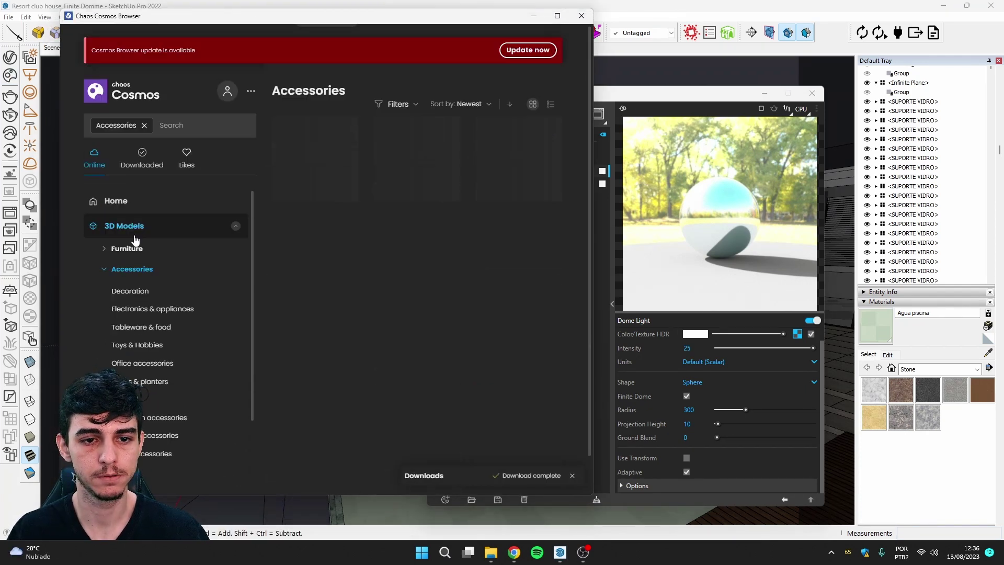
{"action": "left_click", "coordinate": [104, 149]}
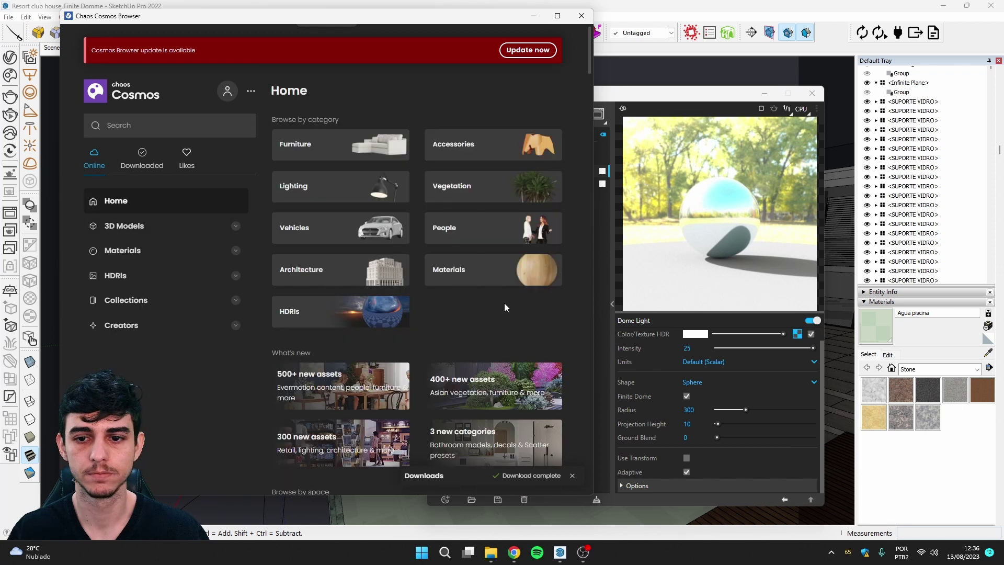
{"action": "left_click", "coordinate": [447, 270]}
{"action": "scroll", "coordinate": [399, 278], "scroll_direction": "down", "scroll_amount": 3}
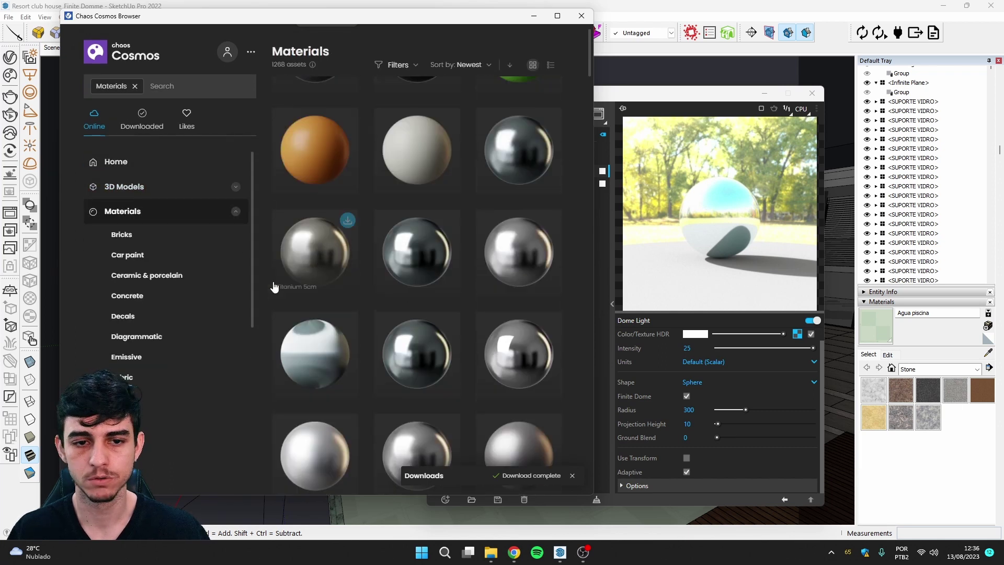
{"action": "scroll", "coordinate": [156, 340], "scroll_direction": "down", "scroll_amount": 3}
{"action": "scroll", "coordinate": [118, 314], "scroll_direction": "up", "scroll_amount": 2}
{"action": "left_click", "coordinate": [122, 331]}
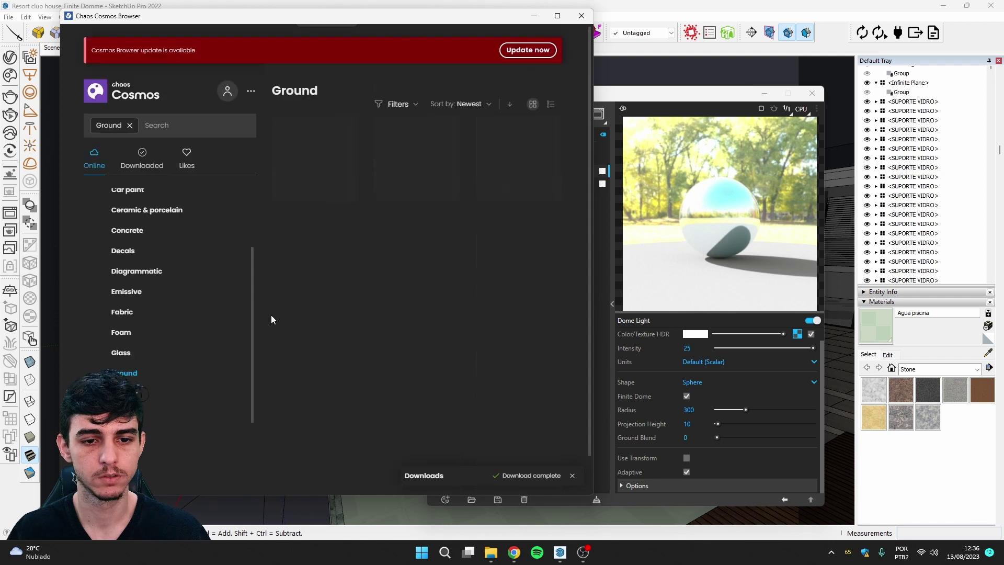
{"action": "left_click", "coordinate": [329, 128]}
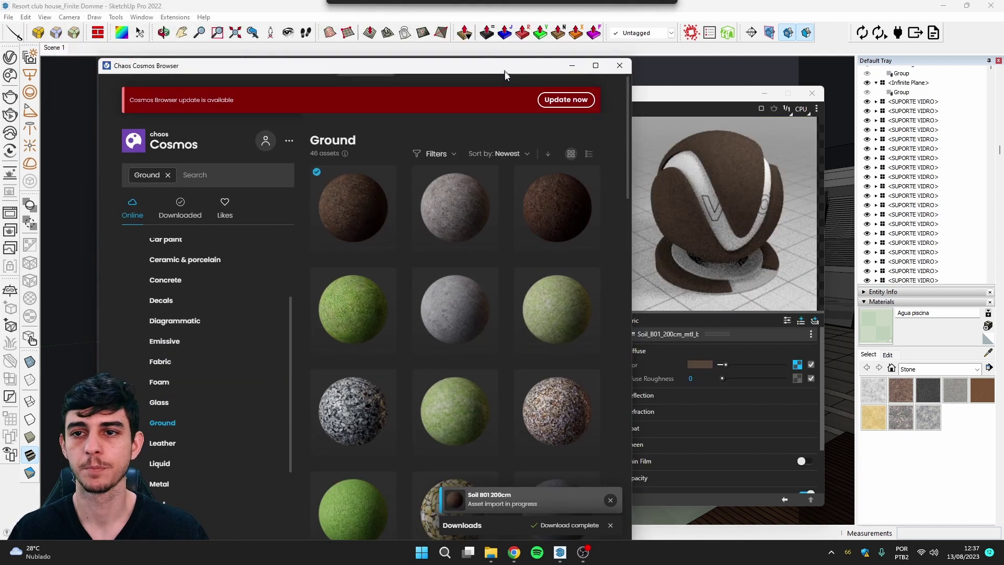
{"action": "left_click", "coordinate": [581, 16]}
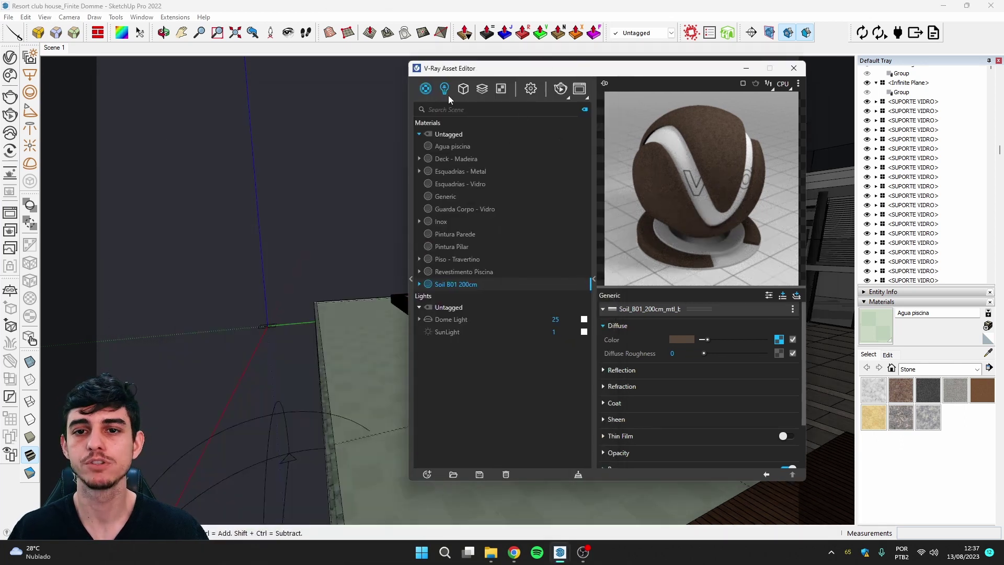
Step: Create a Wrapper material based on Soil B01 200cm with Matte and Shadows enabled
{"action": "left_click", "coordinate": [428, 91]}
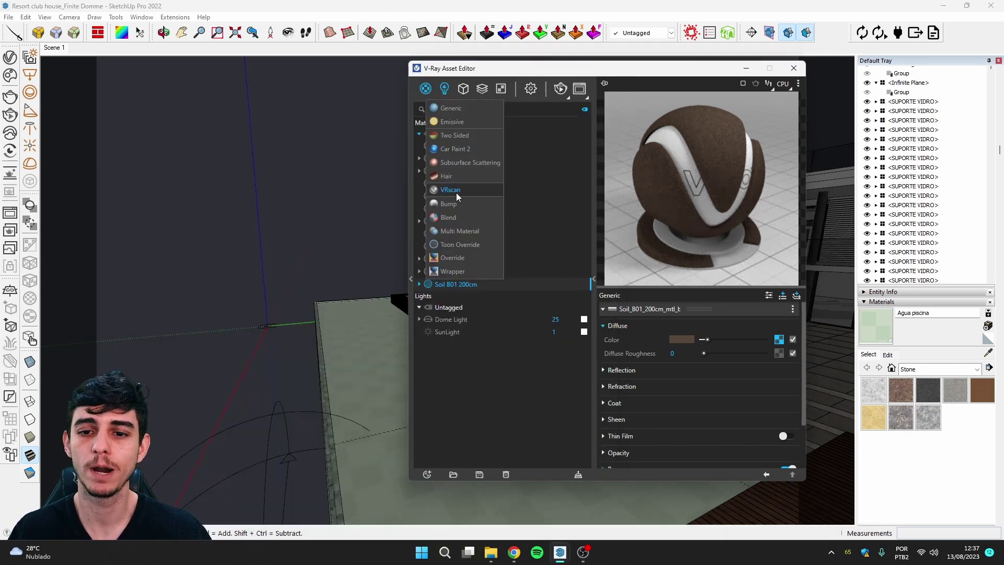
{"action": "left_click", "coordinate": [460, 272]}
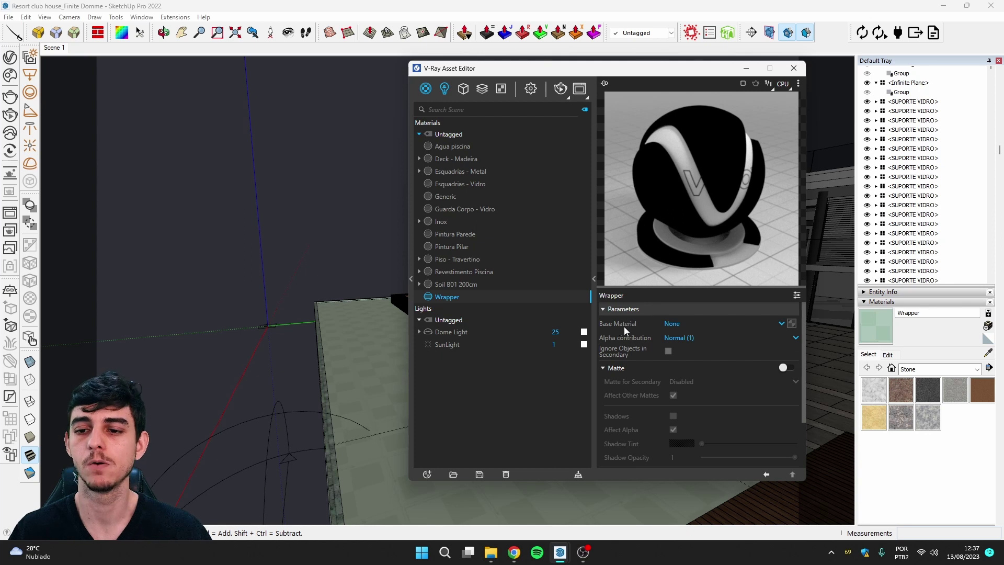
{"action": "left_click", "coordinate": [669, 323]}
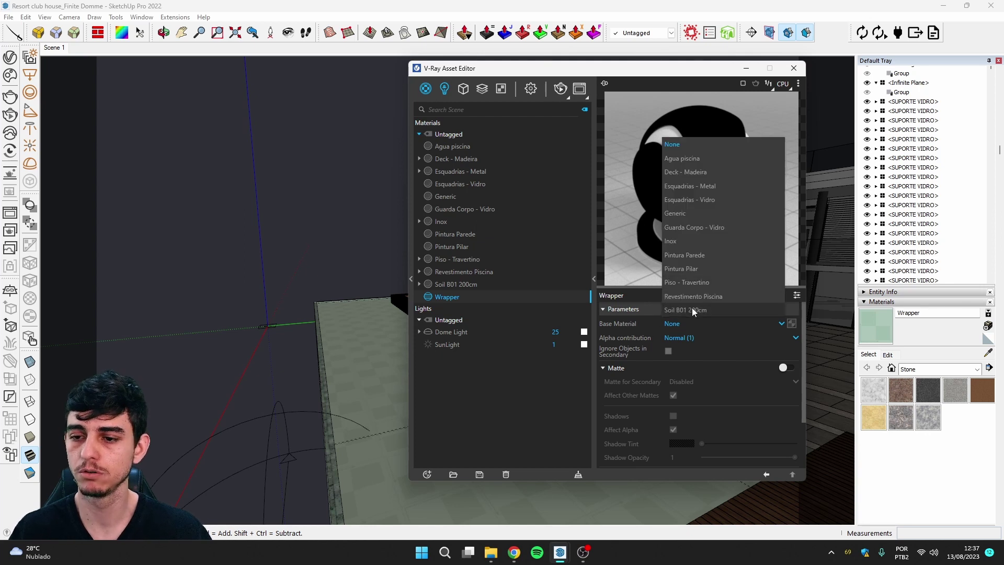
{"action": "left_click", "coordinate": [691, 308]}
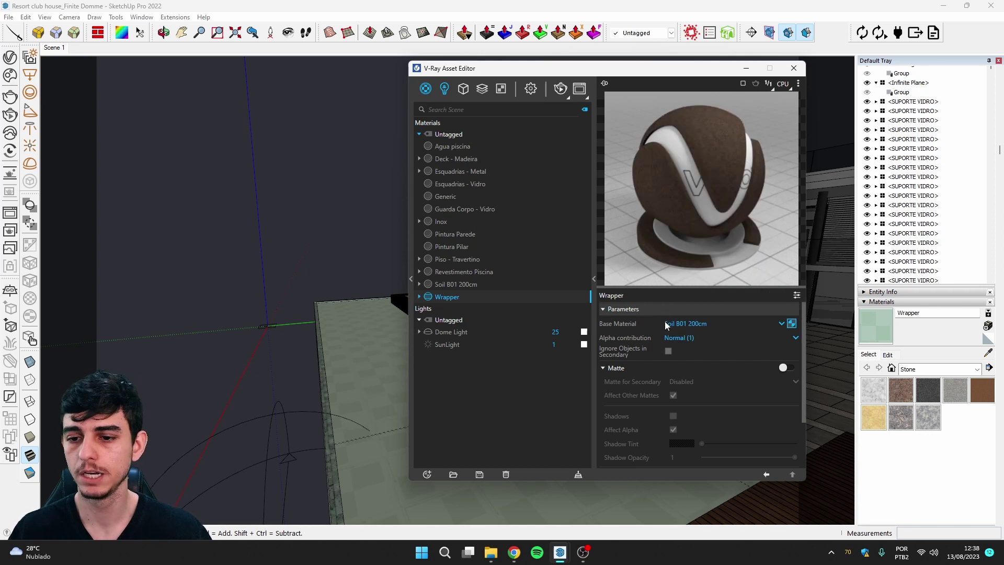
{"action": "left_click", "coordinate": [786, 368]}
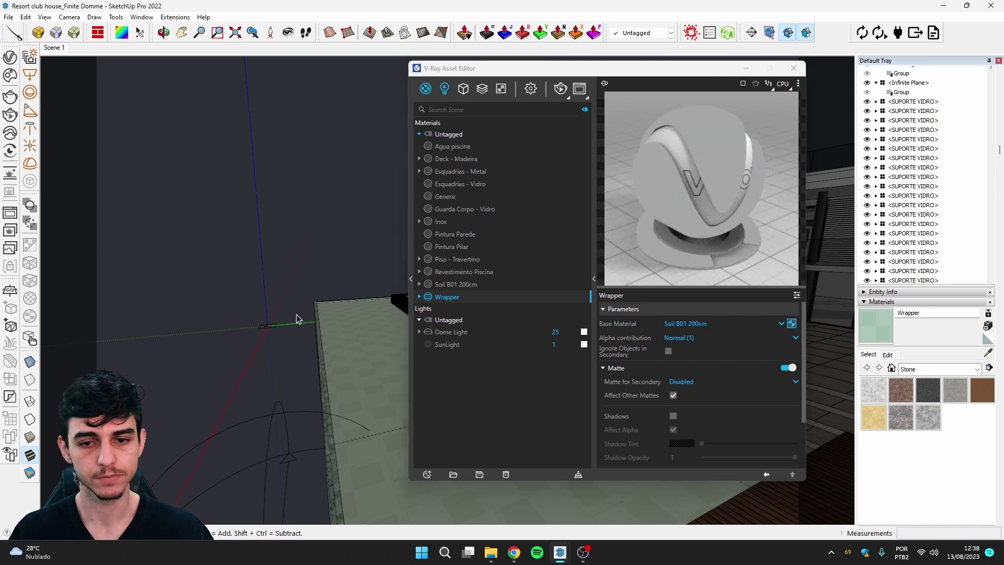
{"action": "middle_click_drag", "start_coordinate": [296, 316], "coordinate": [298, 352]}
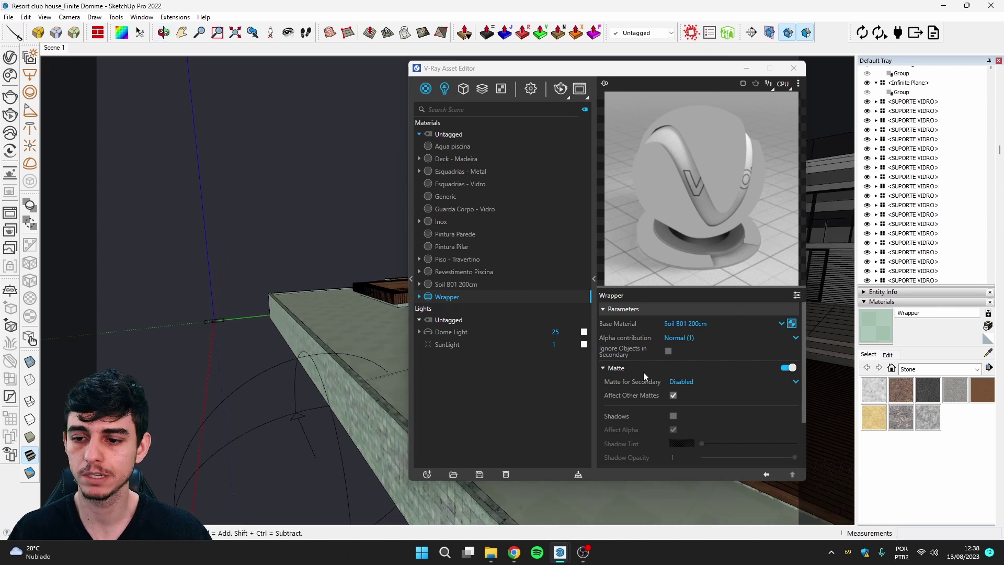
{"action": "left_click", "coordinate": [672, 416]}
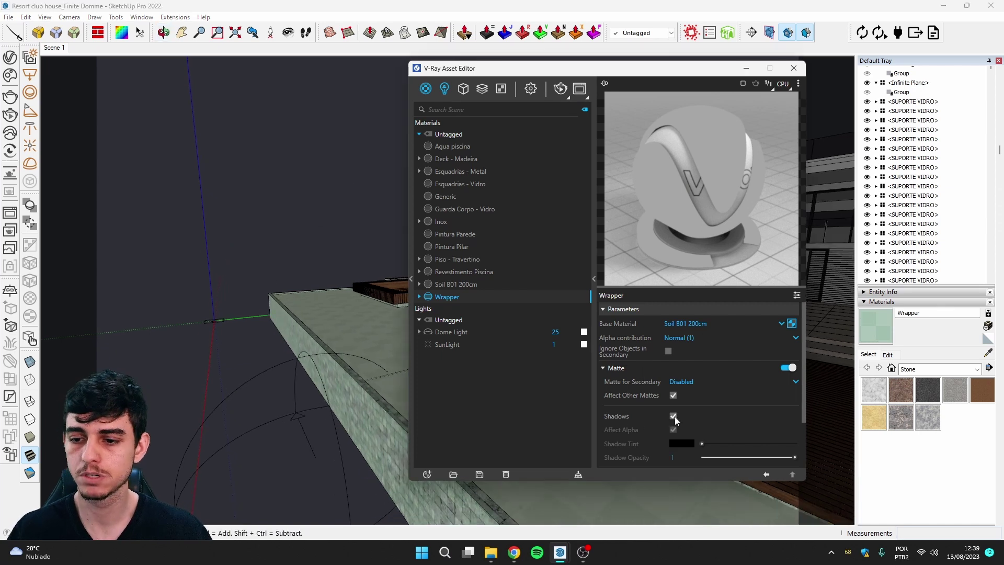
Step: Close the material editor and frame the whole house and terrace
{"action": "left_click", "coordinate": [745, 69]}
{"action": "scroll", "coordinate": [294, 331], "scroll_direction": "down", "scroll_amount": 5}
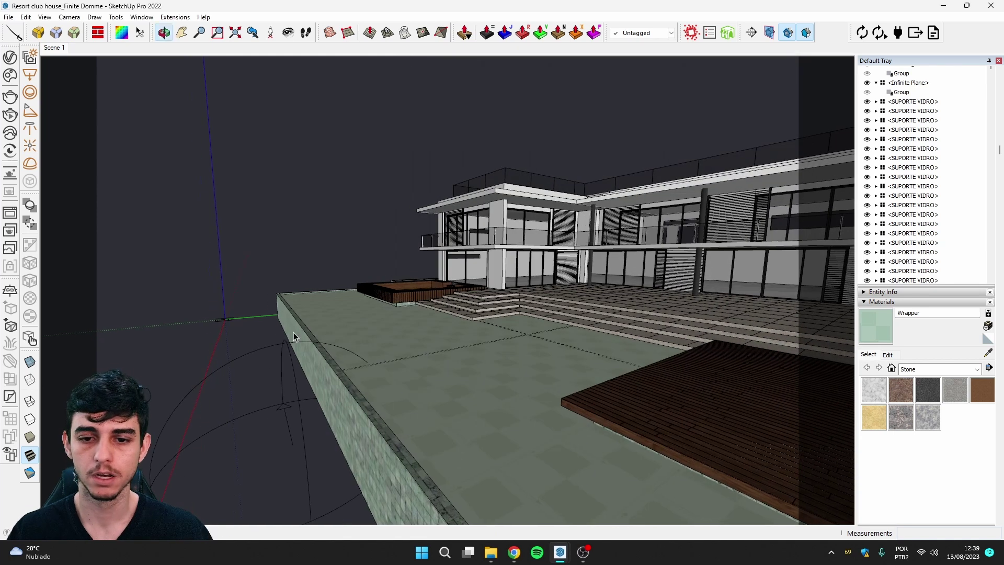
{"action": "scroll", "coordinate": [277, 297], "scroll_direction": "down", "scroll_amount": 5}
{"action": "middle_click_drag", "start_coordinate": [277, 297], "coordinate": [366, 324]}
{"action": "scroll", "coordinate": [485, 361], "scroll_direction": "up", "scroll_amount": 2}
{"action": "middle_click_drag", "start_coordinate": [485, 361], "coordinate": [529, 325]}
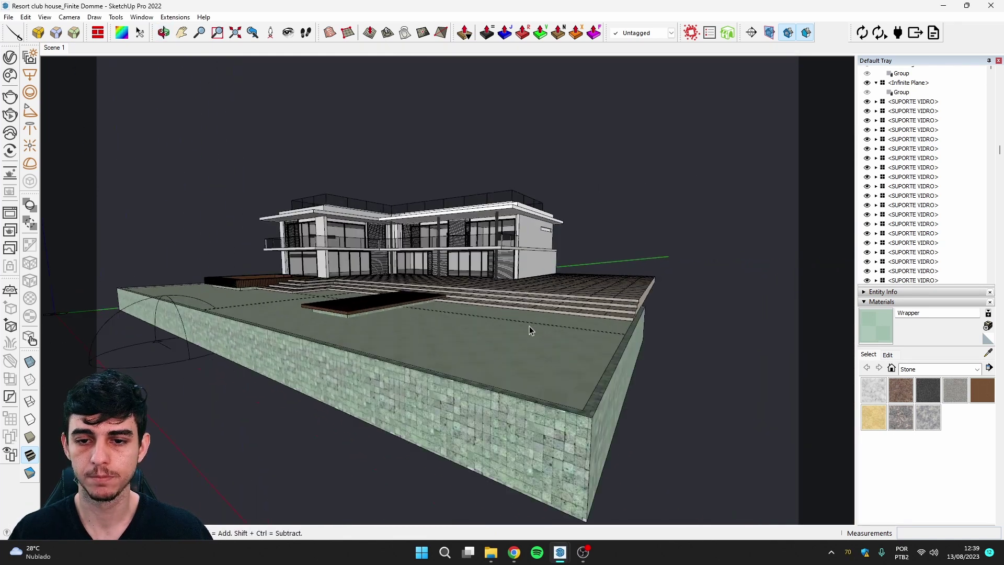
Step: Run a test V-Ray render of the current view, then close it and orbit the terrace
{"action": "left_click", "coordinate": [709, 33]}
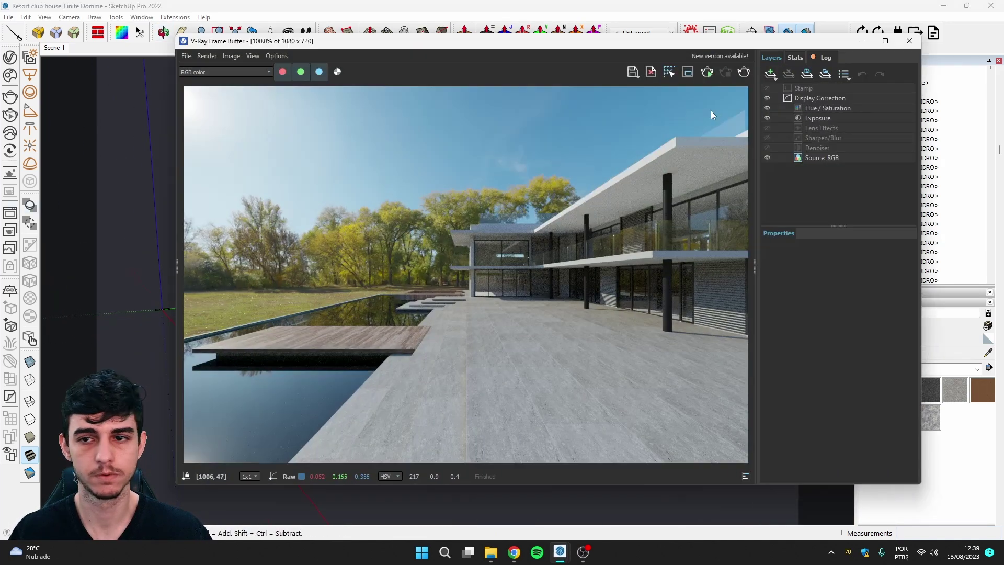
{"action": "left_click", "coordinate": [707, 72]}
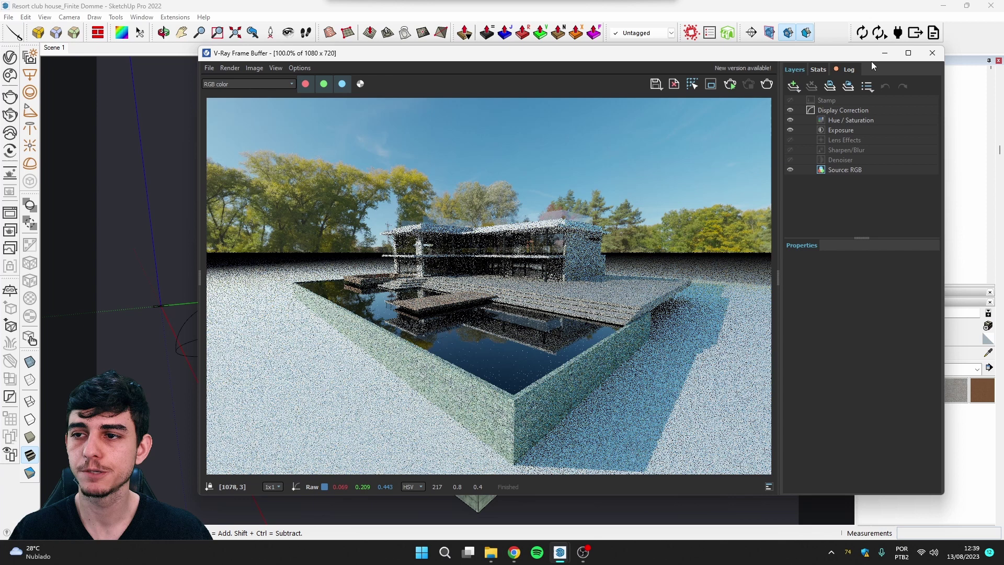
{"action": "left_click", "coordinate": [884, 53]}
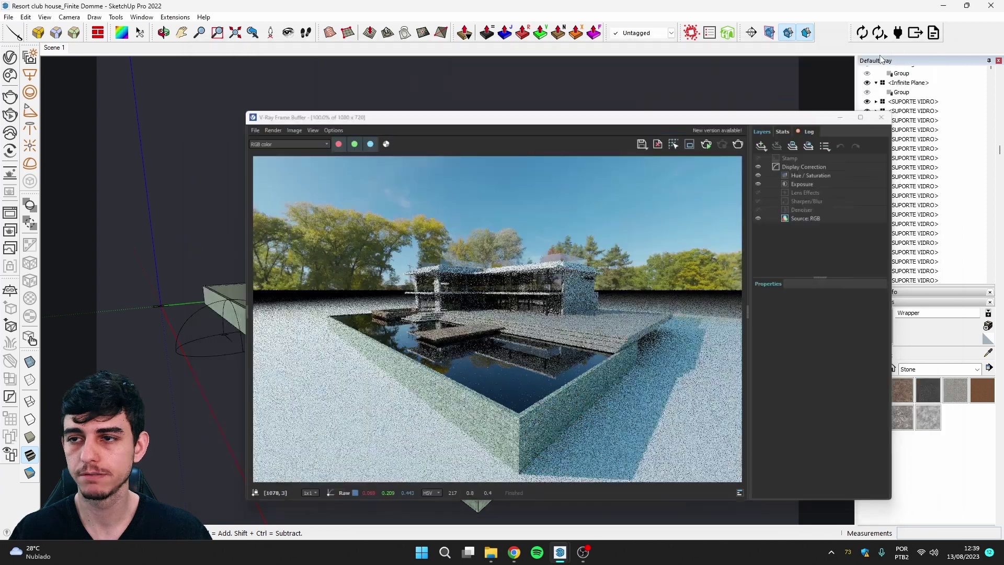
{"action": "mouse_move", "coordinate": [172, 321]}
{"action": "middle_mouse_down"}
{"action": "mouse_move", "coordinate": [595, 380]}
{"action": "mouse_move", "coordinate": [213, 314]}
{"action": "mouse_move", "coordinate": [249, 237]}
{"action": "middle_mouse_up"}
Step: Apply the Wrapper material to the infinite ground plane at the origin
{"action": "left_click_drag", "start_coordinate": [519, 73], "coordinate": [500, 69]}
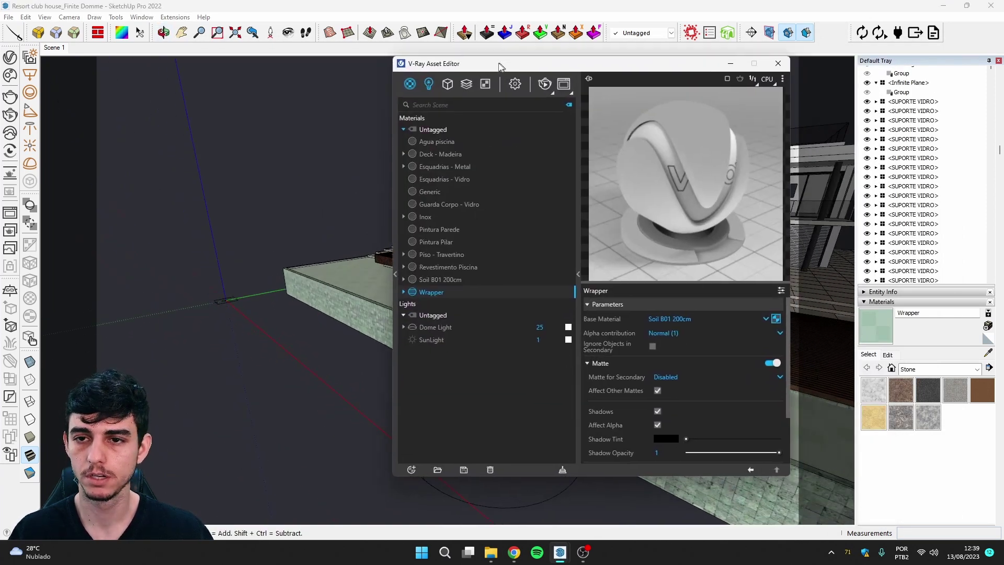
{"action": "mouse_move", "coordinate": [264, 309]}
{"action": "middle_mouse_down"}
{"action": "mouse_move", "coordinate": [226, 308]}
{"action": "mouse_move", "coordinate": [240, 305]}
{"action": "middle_mouse_up"}
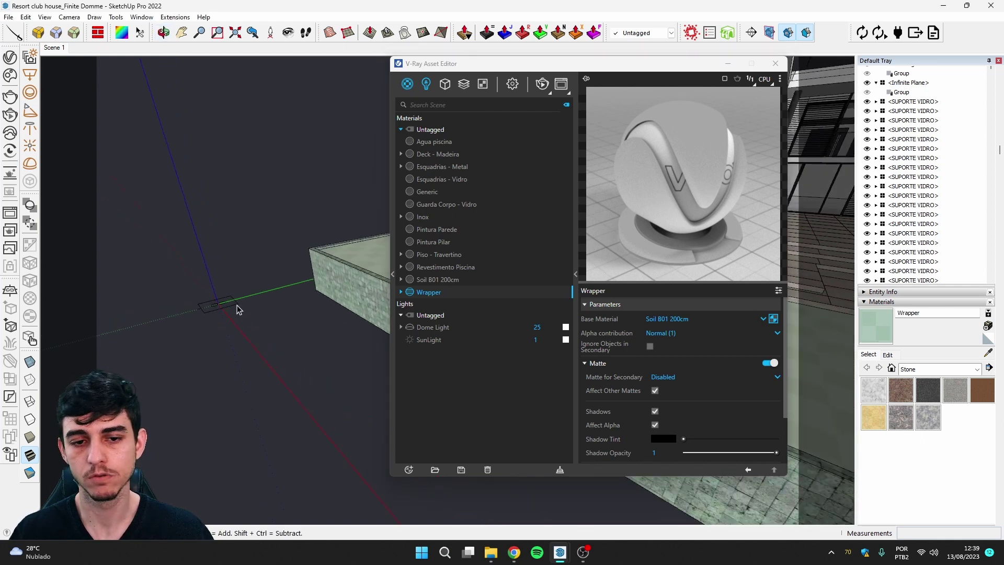
{"action": "left_click", "coordinate": [237, 307]}
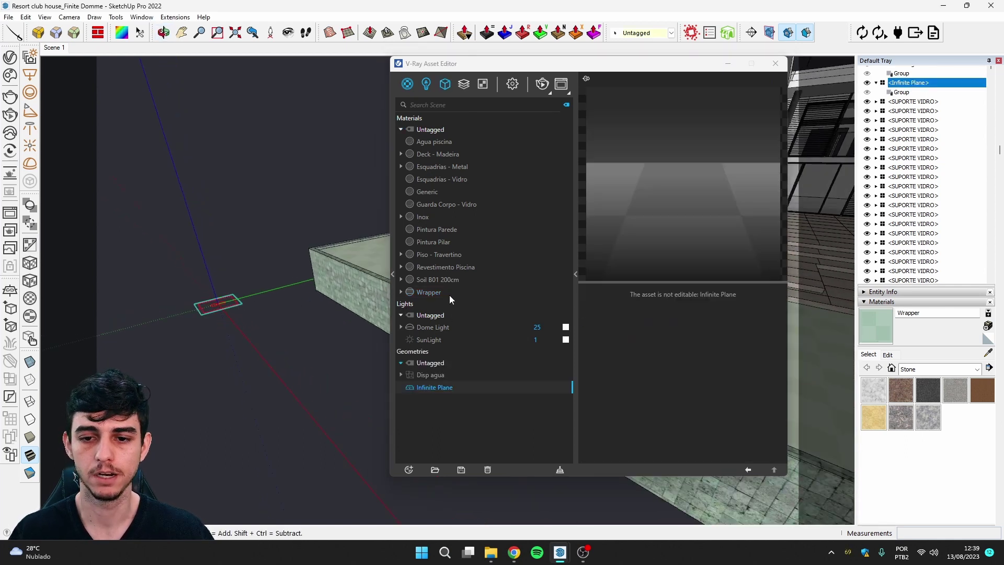
{"action": "right_click", "coordinate": [430, 294]}
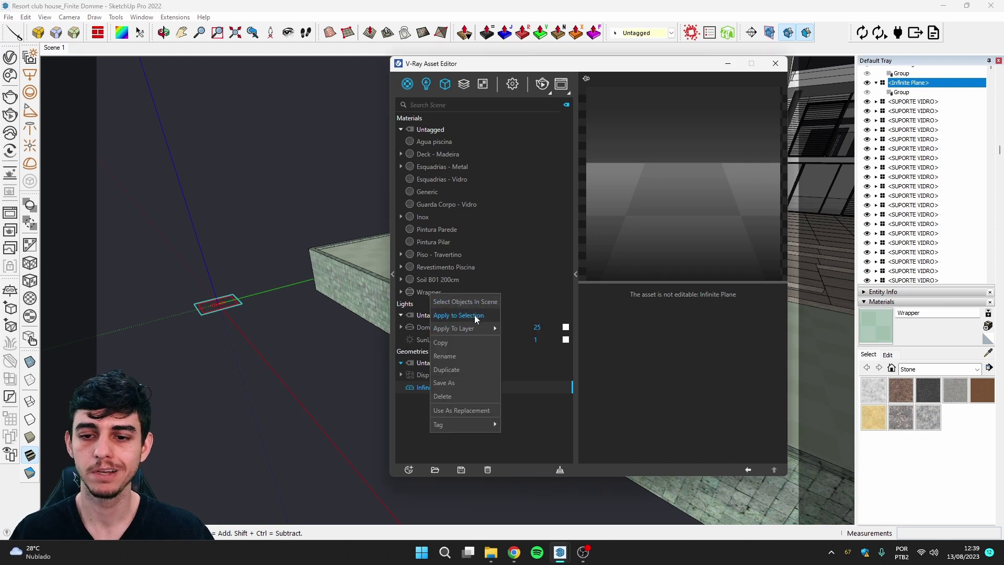
{"action": "left_click", "coordinate": [475, 318]}
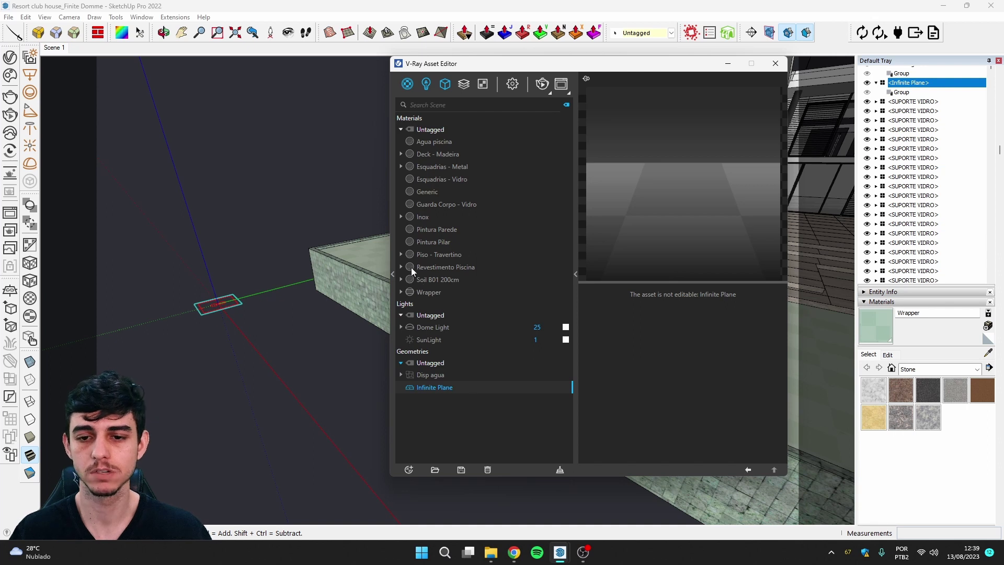
Step: Rename the Wrapper material to 'Solo Wrapper' and close the asset editor
{"action": "double_click", "coordinate": [428, 292]}
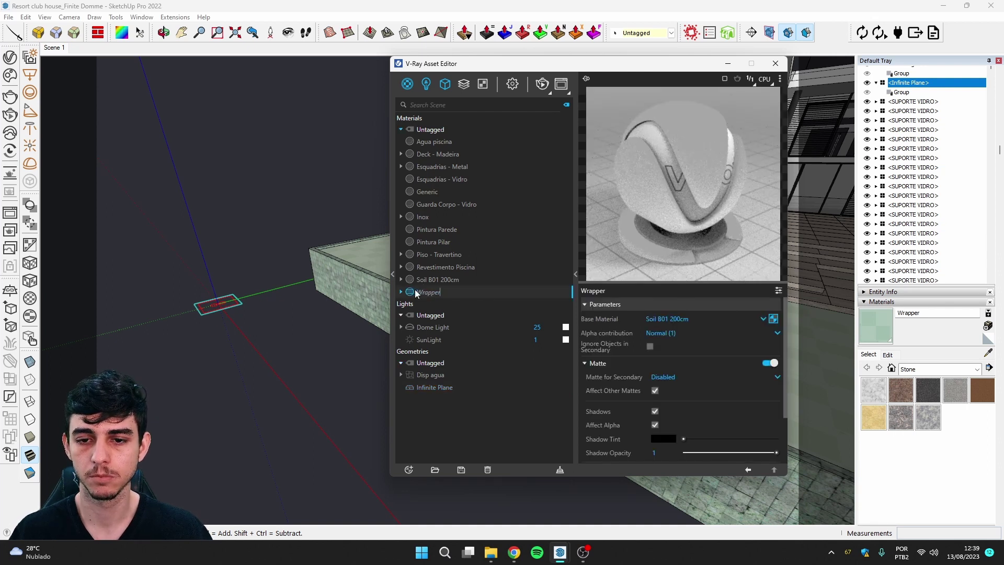
{"action": "type", "text": "Solo"}
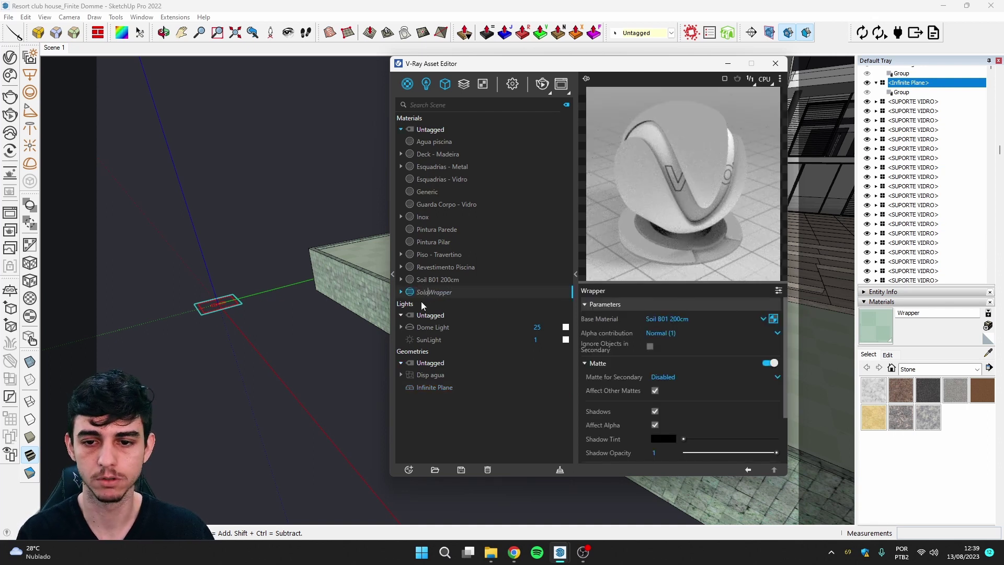
{"action": "key", "text": "Return"}
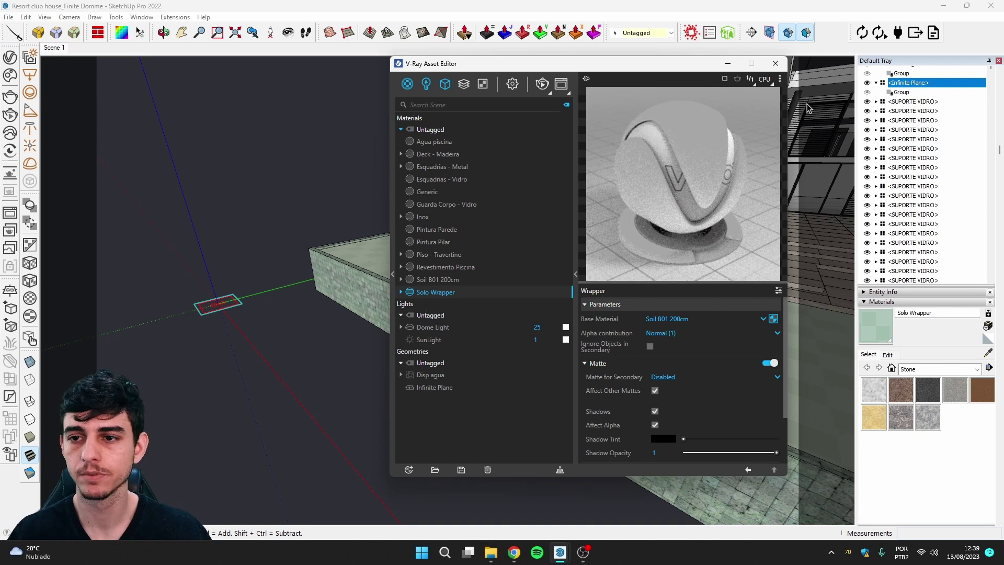
{"action": "left_click", "coordinate": [776, 63]}
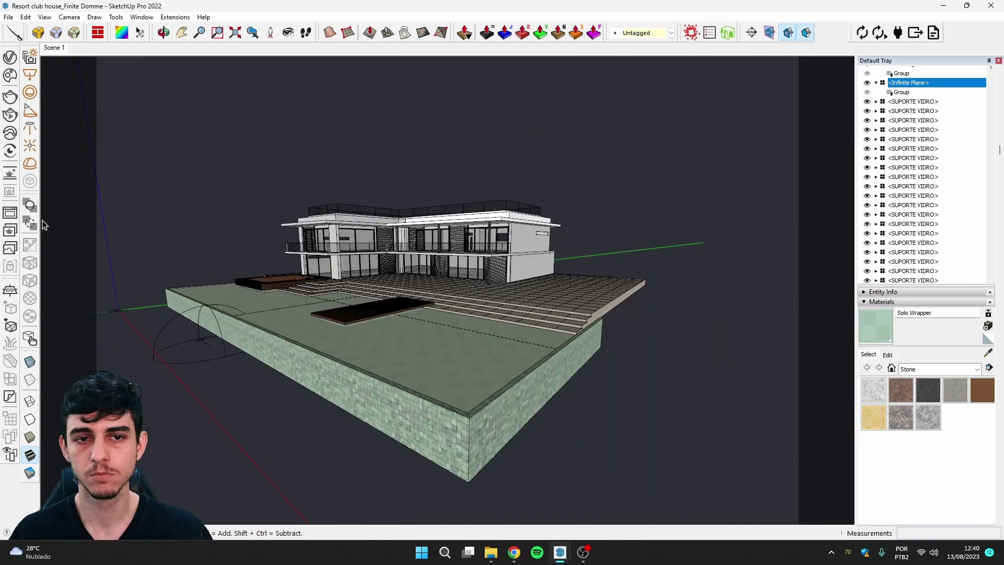
Step: Render the clubhouse in V-Ray to check the grass around the pool, then close it
{"action": "left_click", "coordinate": [9, 213]}
{"action": "left_click", "coordinate": [732, 86]}
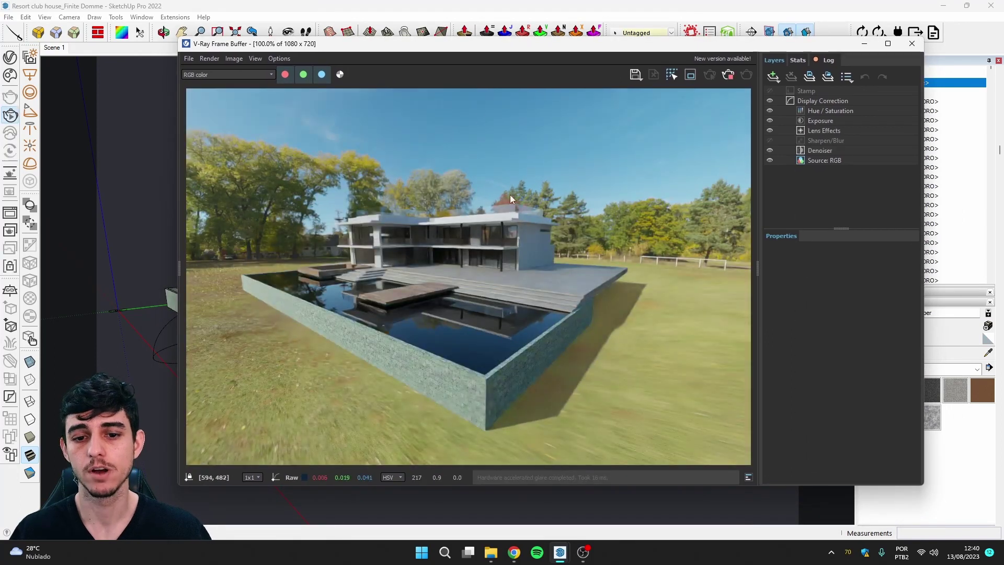
{"action": "left_click_drag", "start_coordinate": [439, 43], "coordinate": [475, 29]}
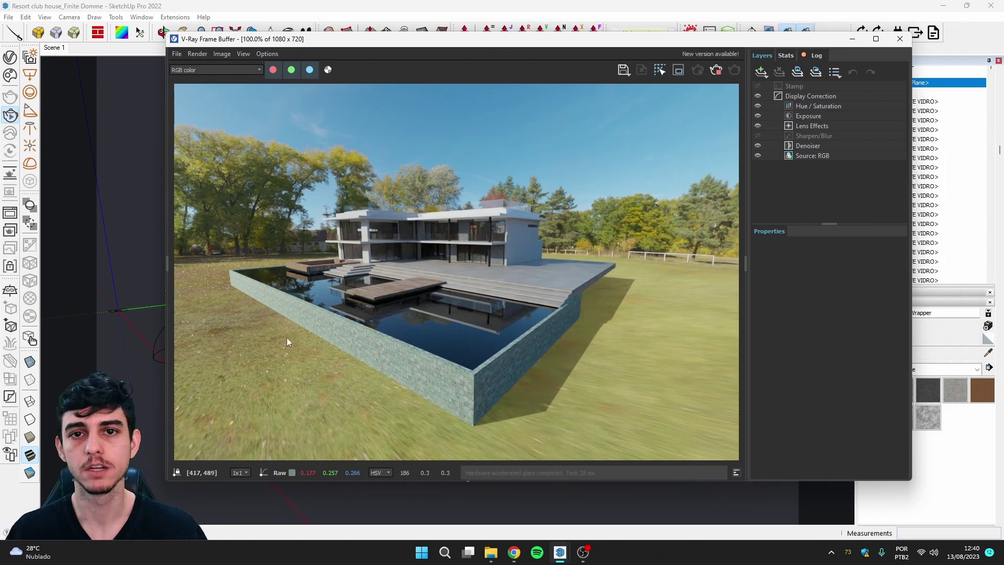
{"action": "left_click", "coordinate": [899, 39]}
Step: Zoom in to frame the empty ground near the deck and open Chaos Cosmos
{"action": "middle_click_drag", "start_coordinate": [196, 250], "coordinate": [640, 316]}
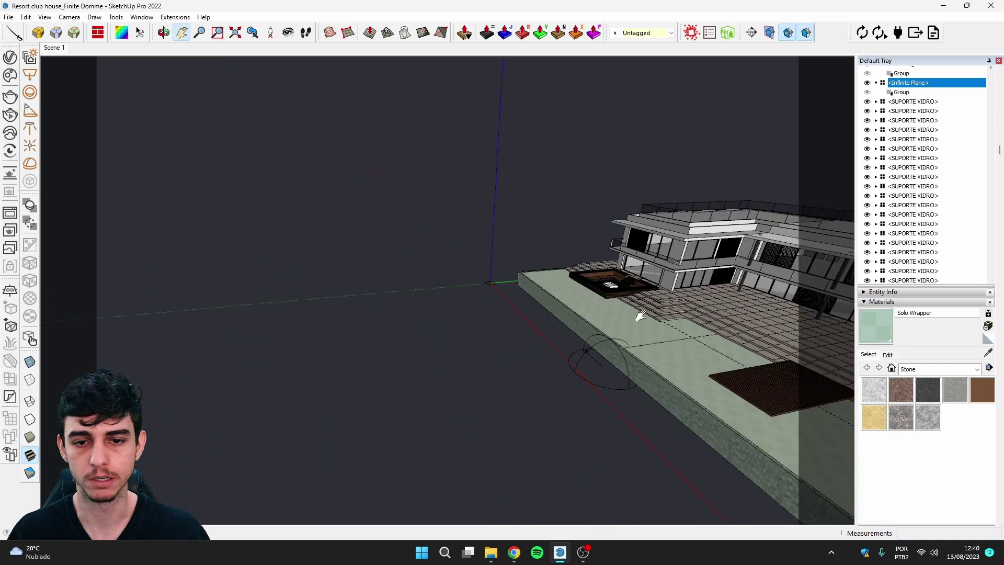
{"action": "scroll", "coordinate": [640, 315], "scroll_direction": "up", "scroll_amount": 2}
{"action": "scroll", "coordinate": [549, 298], "scroll_direction": "up", "scroll_amount": 2}
{"action": "scroll", "coordinate": [566, 309], "scroll_direction": "up", "scroll_amount": 2}
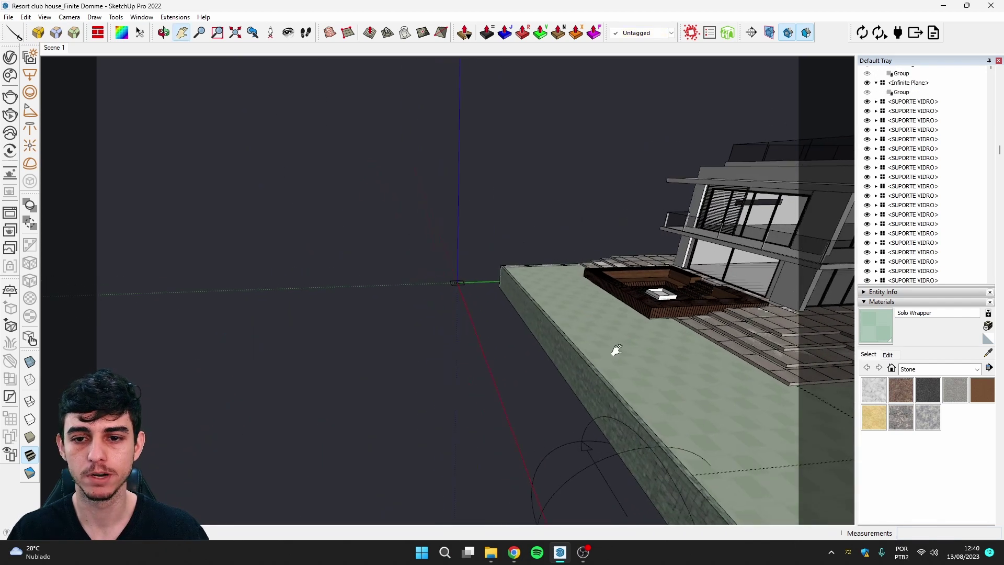
{"action": "middle_click_drag", "start_coordinate": [616, 351], "coordinate": [641, 357], "text": "shift"}
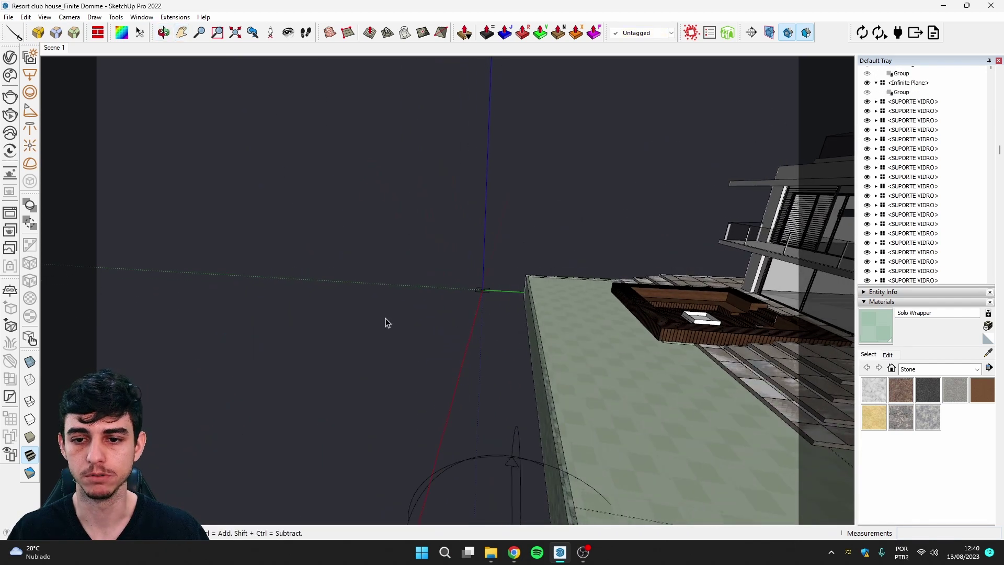
{"action": "left_click", "coordinate": [10, 78]}
{"action": "scroll", "coordinate": [177, 287], "scroll_direction": "down", "scroll_amount": 2}
{"action": "scroll", "coordinate": [162, 327], "scroll_direction": "up", "scroll_amount": 2}
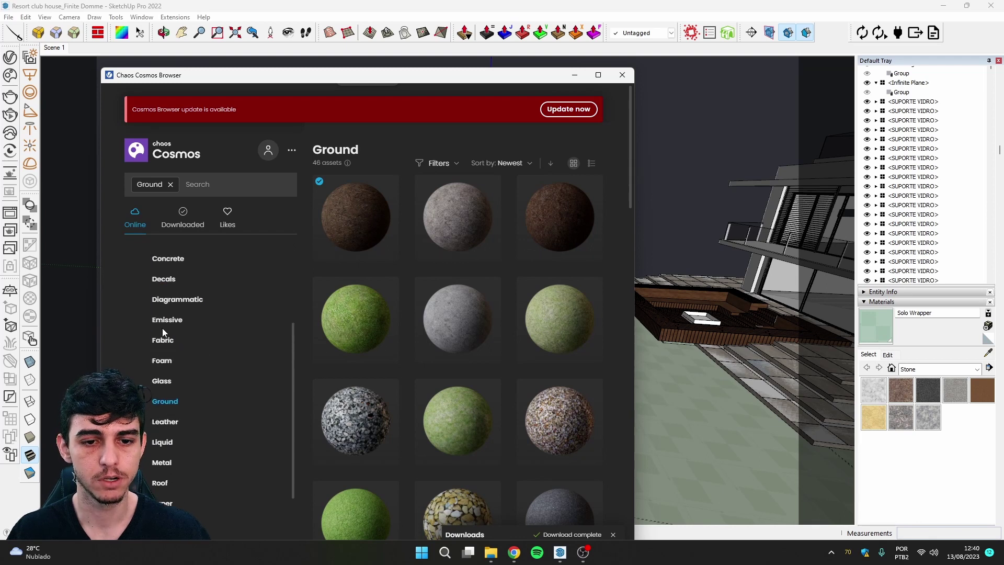
{"action": "scroll", "coordinate": [162, 331], "scroll_direction": "up", "scroll_amount": 3}
Step: Import the dark grey sports car from Cosmos 3D Models > Vehicles > Cars
{"action": "left_click", "coordinate": [162, 264]}
{"action": "left_click", "coordinate": [157, 287]}
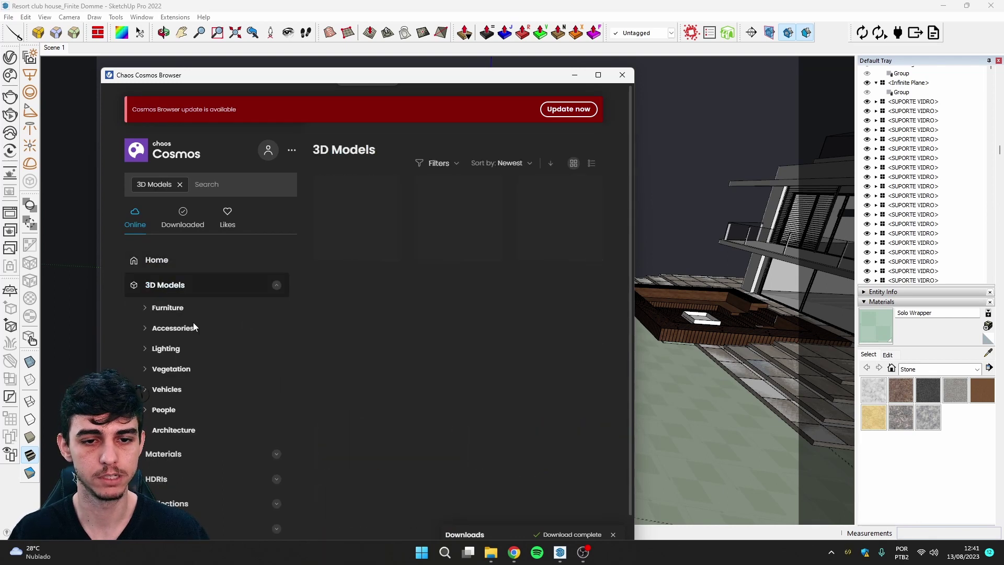
{"action": "scroll", "coordinate": [167, 334], "scroll_direction": "down", "scroll_amount": 1}
{"action": "left_click", "coordinate": [148, 353]}
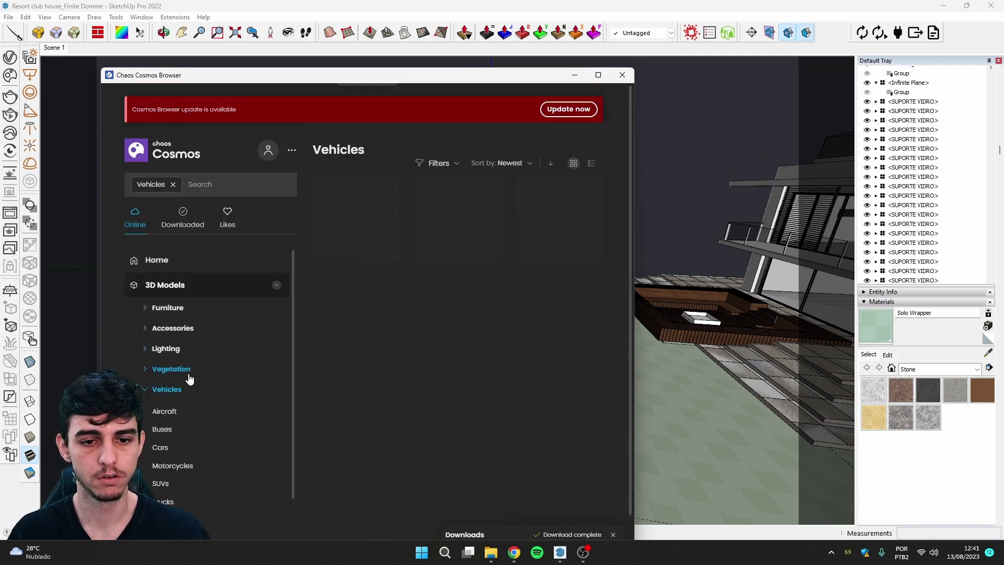
{"action": "scroll", "coordinate": [209, 381], "scroll_direction": "down", "scroll_amount": 2}
{"action": "left_click", "coordinate": [163, 345]}
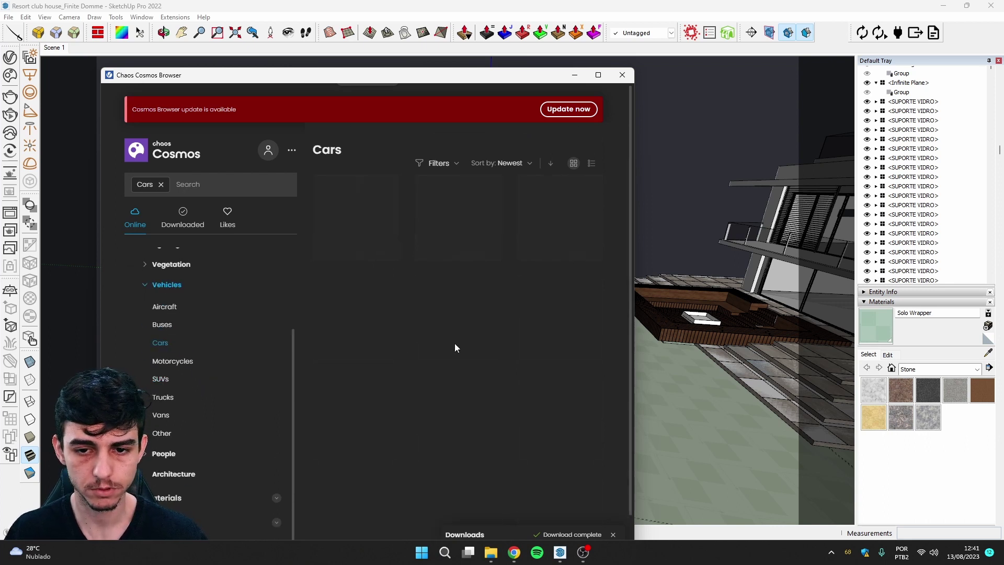
{"action": "scroll", "coordinate": [512, 347], "scroll_direction": "down", "scroll_amount": 5}
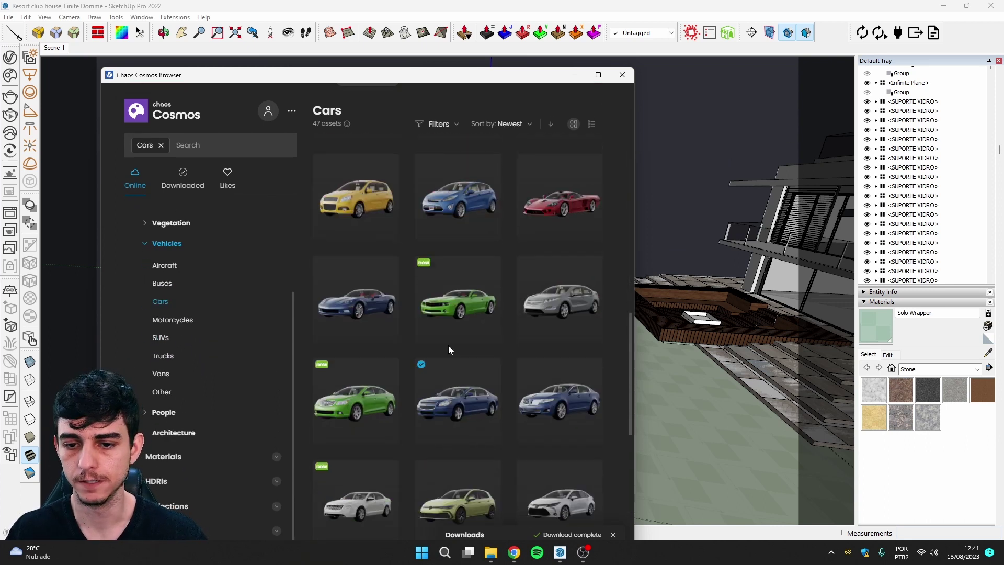
{"action": "scroll", "coordinate": [448, 346], "scroll_direction": "down", "scroll_amount": 5}
{"action": "scroll", "coordinate": [413, 354], "scroll_direction": "up", "scroll_amount": 10}
{"action": "scroll", "coordinate": [365, 349], "scroll_direction": "down", "scroll_amount": 5}
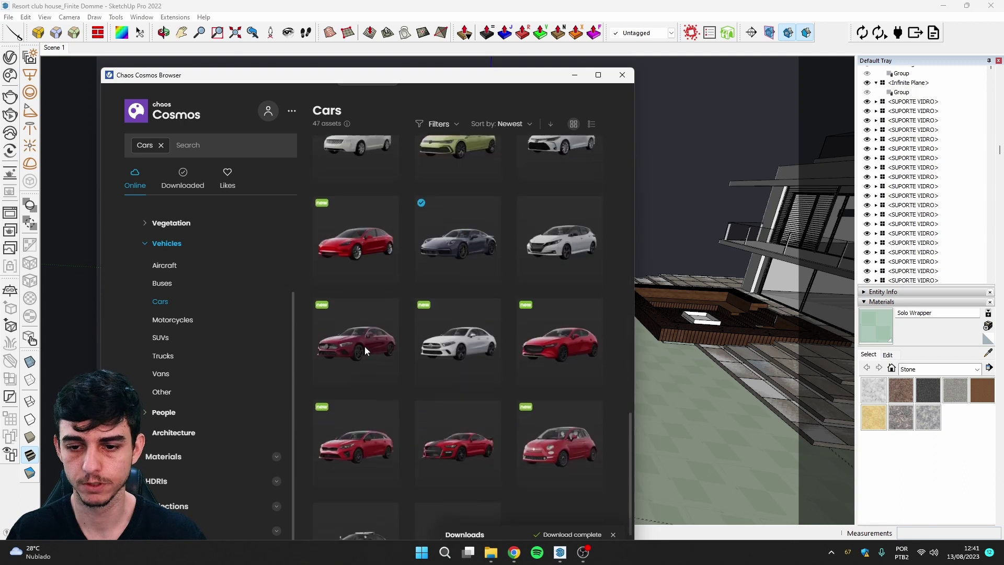
{"action": "scroll", "coordinate": [445, 360], "scroll_direction": "down", "scroll_amount": 2}
{"action": "scroll", "coordinate": [390, 358], "scroll_direction": "up", "scroll_amount": 4}
{"action": "scroll", "coordinate": [389, 357], "scroll_direction": "down", "scroll_amount": 3}
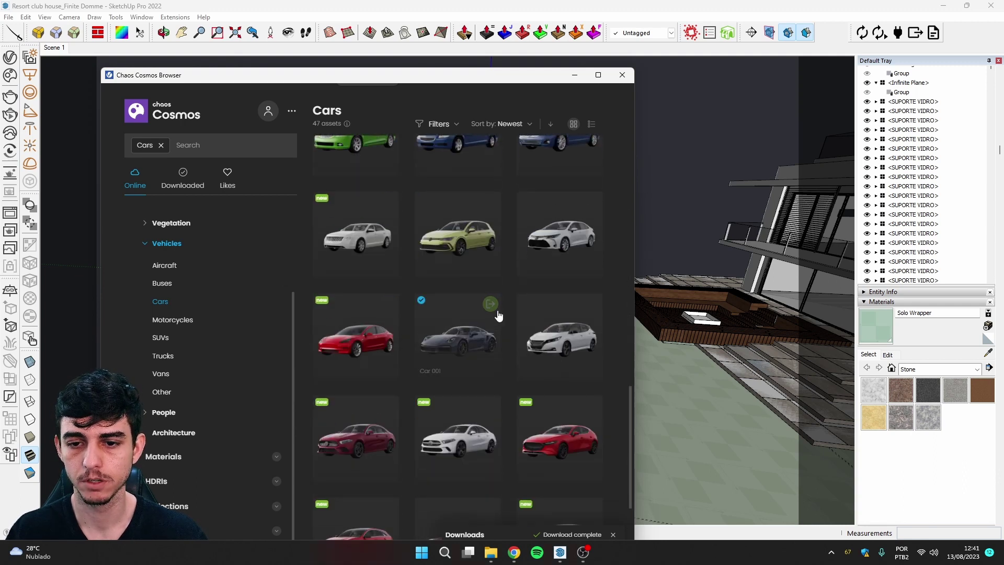
{"action": "left_click", "coordinate": [491, 307]}
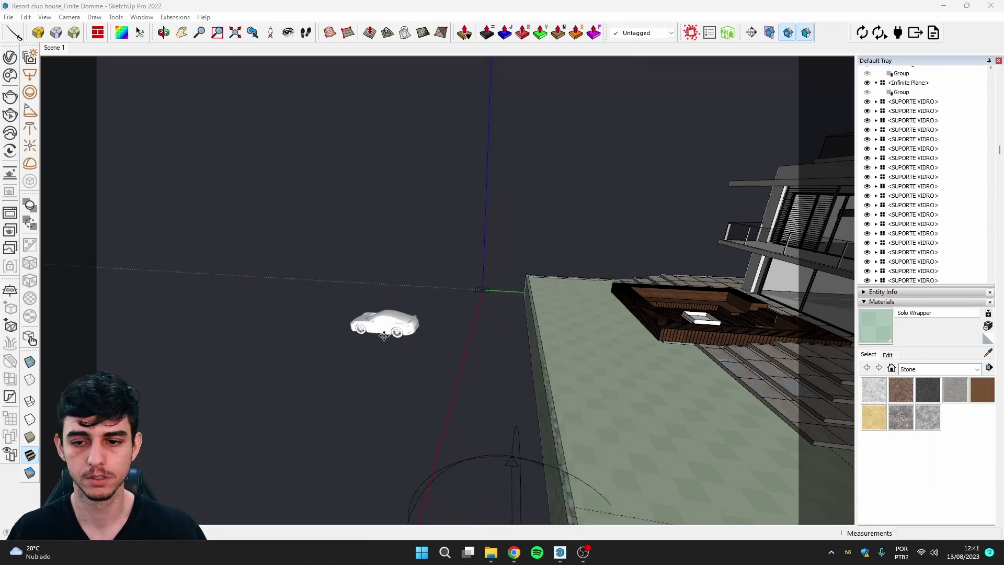
Step: Place the car left of the building and rotate it to a new heading
{"action": "left_click", "coordinate": [393, 321]}
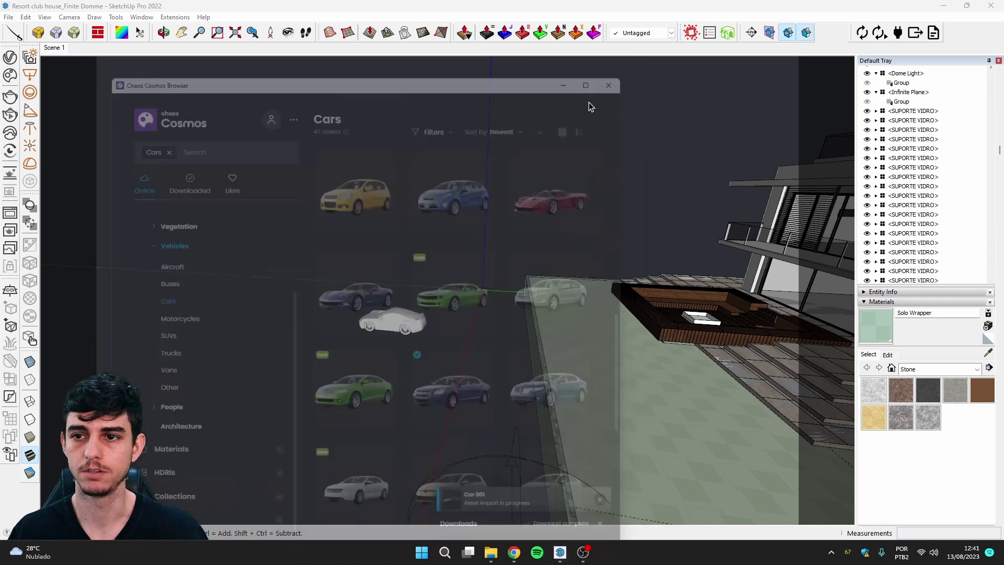
{"action": "scroll", "coordinate": [402, 341], "scroll_direction": "up", "scroll_amount": 5}
{"action": "key", "text": "q"}
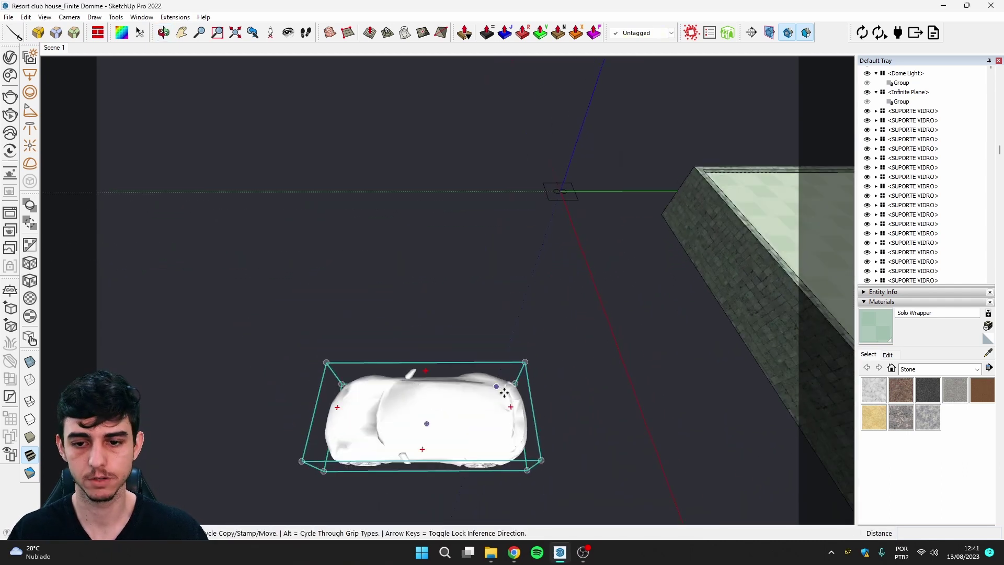
{"action": "left_click", "coordinate": [424, 407]}
{"action": "left_click", "coordinate": [423, 450]}
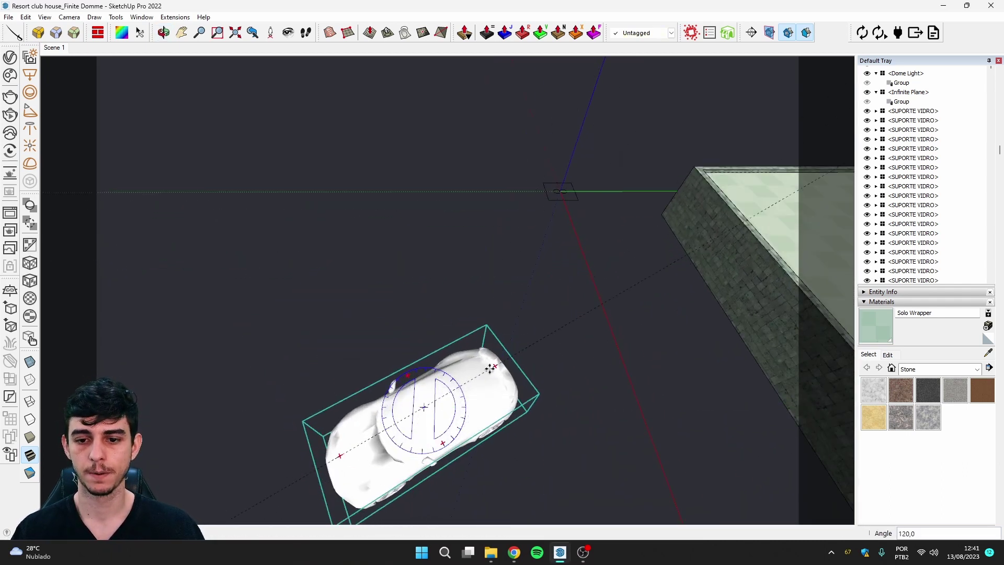
{"action": "mouse_move", "coordinate": [493, 370]}
{"action": "middle_mouse_down"}
{"action": "mouse_move", "coordinate": [419, 341]}
{"action": "mouse_move", "coordinate": [418, 298]}
{"action": "middle_mouse_up"}
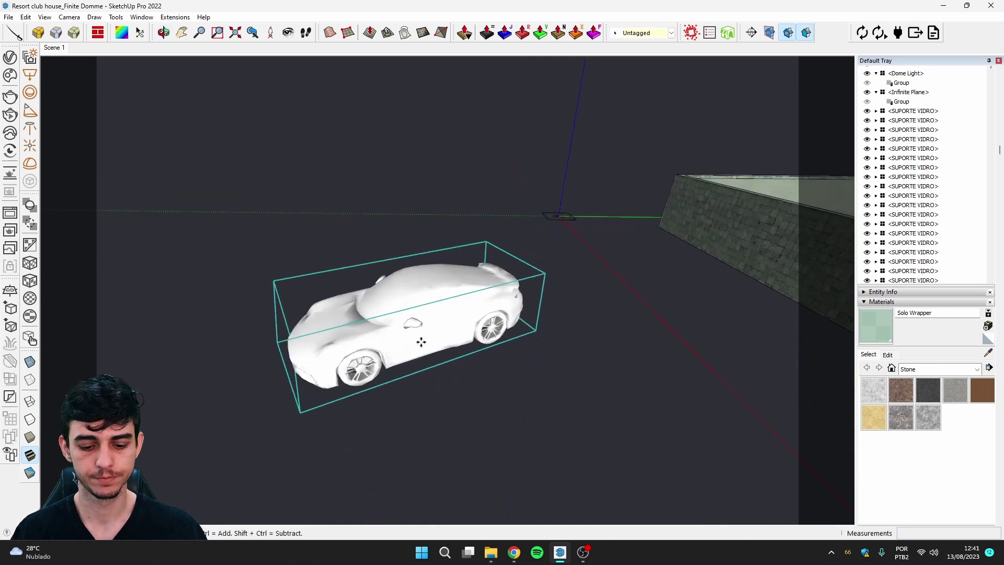
Step: Rotate the car again to face the camera and frame it in view
{"action": "key", "text": "m"}
{"action": "key", "text": "q"}
{"action": "left_click", "coordinate": [413, 277]}
{"action": "left_click", "coordinate": [366, 293]}
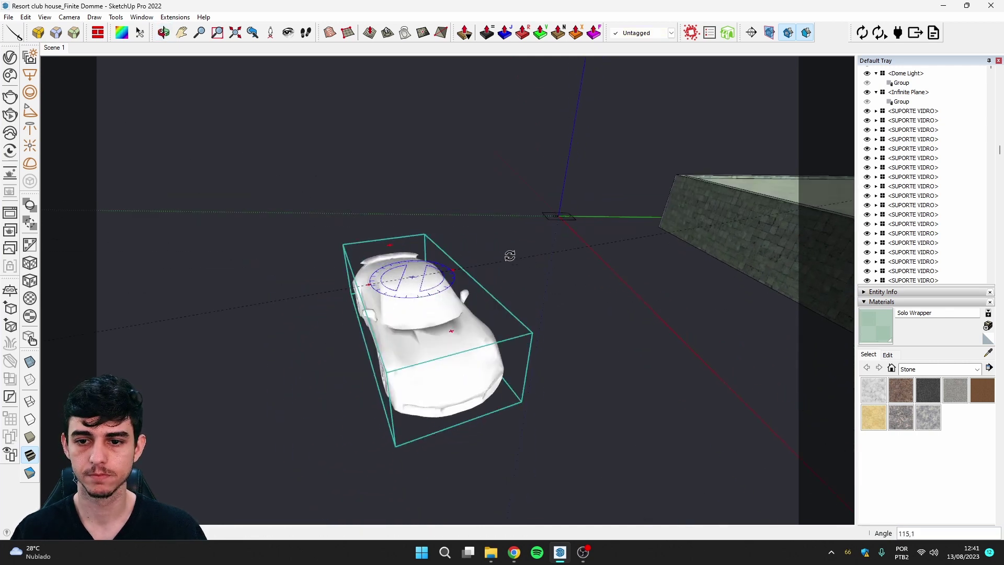
{"action": "left_click", "coordinate": [502, 251]}
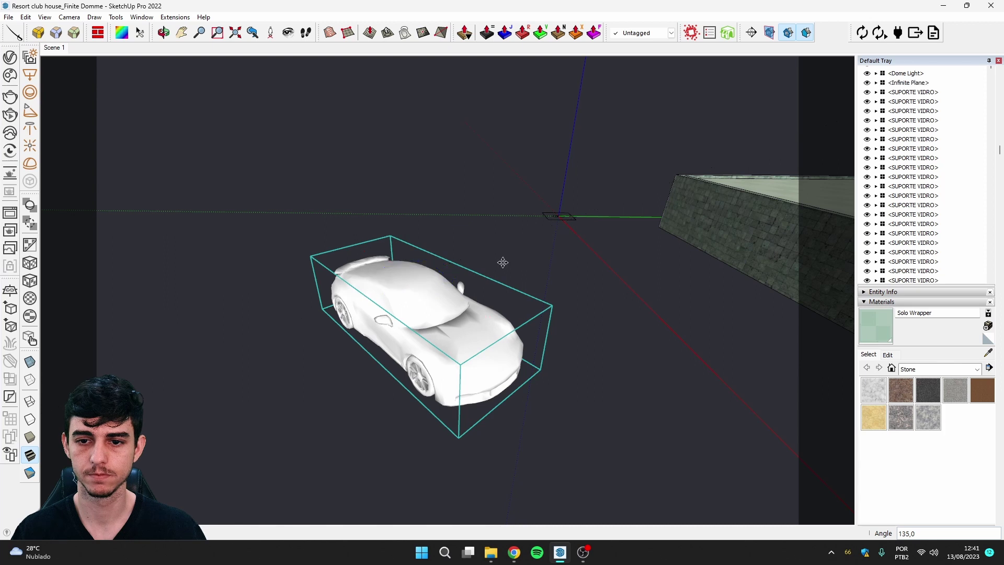
{"action": "key", "text": "space"}
{"action": "scroll", "coordinate": [426, 313], "scroll_direction": "up", "scroll_amount": 5}
{"action": "scroll", "coordinate": [427, 313], "scroll_direction": "down", "scroll_amount": 5}
{"action": "scroll", "coordinate": [433, 319], "scroll_direction": "up", "scroll_amount": 2}
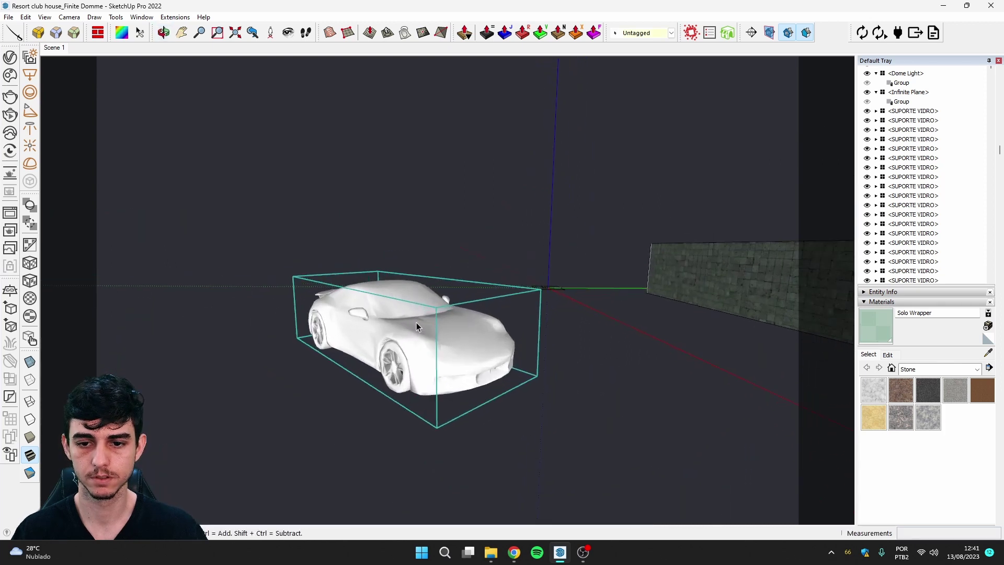
{"action": "scroll", "coordinate": [416, 322], "scroll_direction": "up", "scroll_amount": 2}
{"action": "middle_click_drag", "start_coordinate": [405, 314], "coordinate": [417, 335], "text": "shift"}
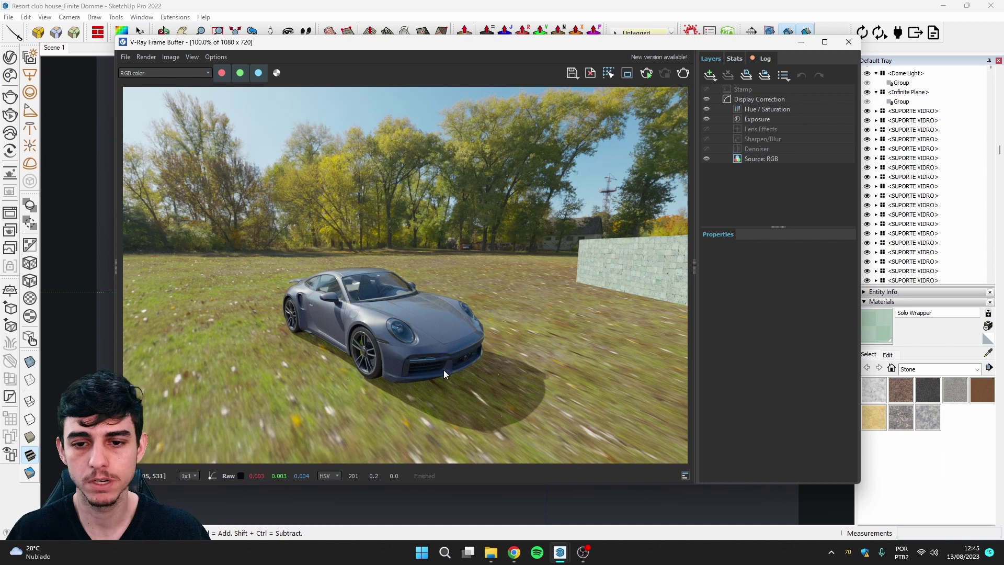
Step: Delete the test car, switch to Scene 1, and render that clubhouse view in V-Ray
{"action": "left_click", "coordinate": [848, 42]}
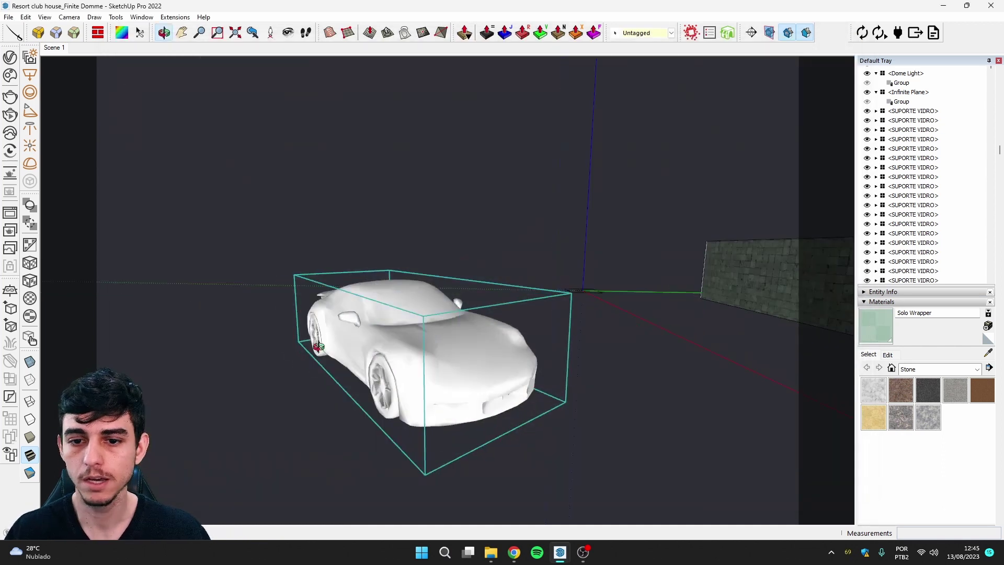
{"action": "key", "text": "Delete"}
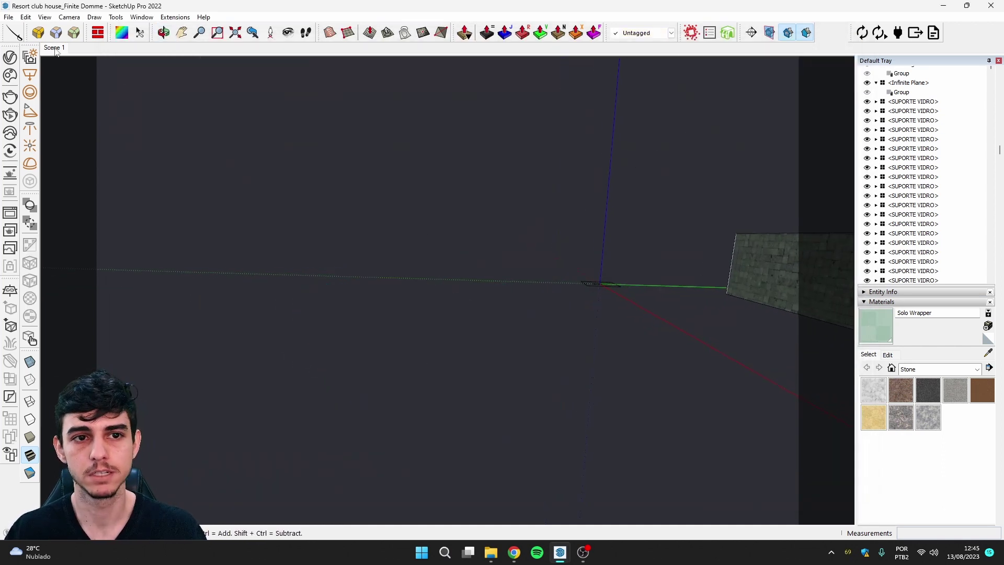
{"action": "left_click", "coordinate": [55, 47]}
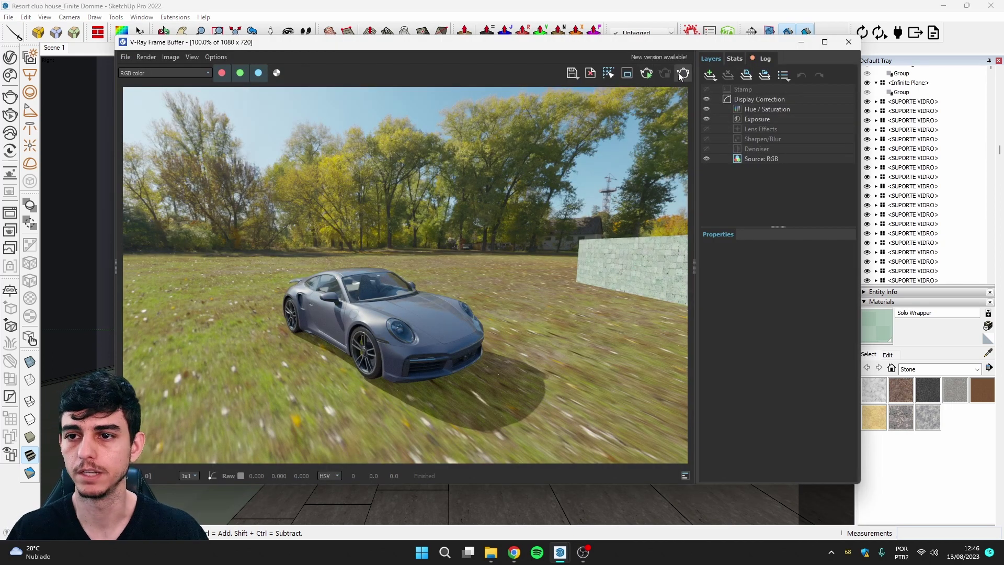
{"action": "left_click", "coordinate": [646, 77]}
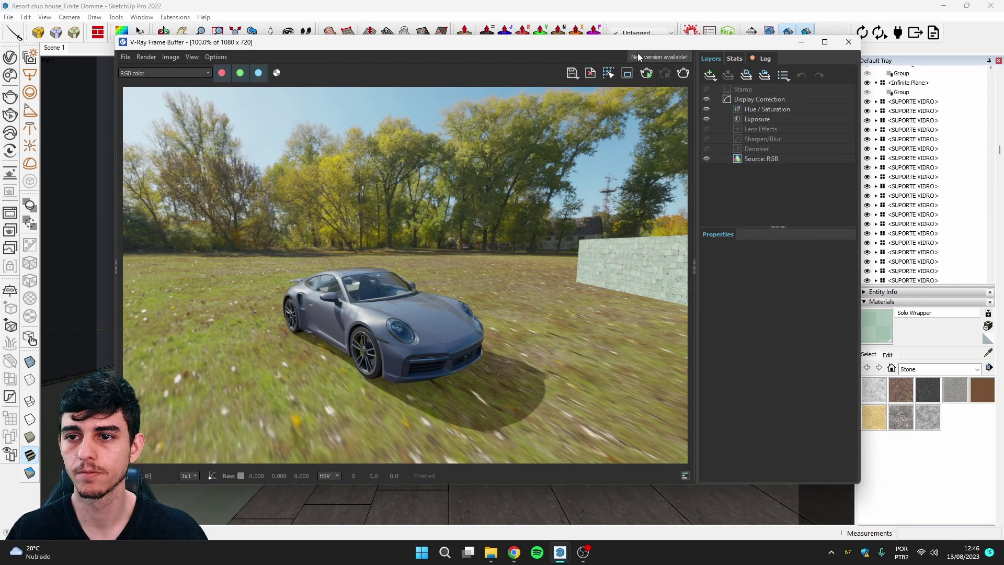
{"action": "left_click_drag", "start_coordinate": [627, 49], "coordinate": [671, 65]}
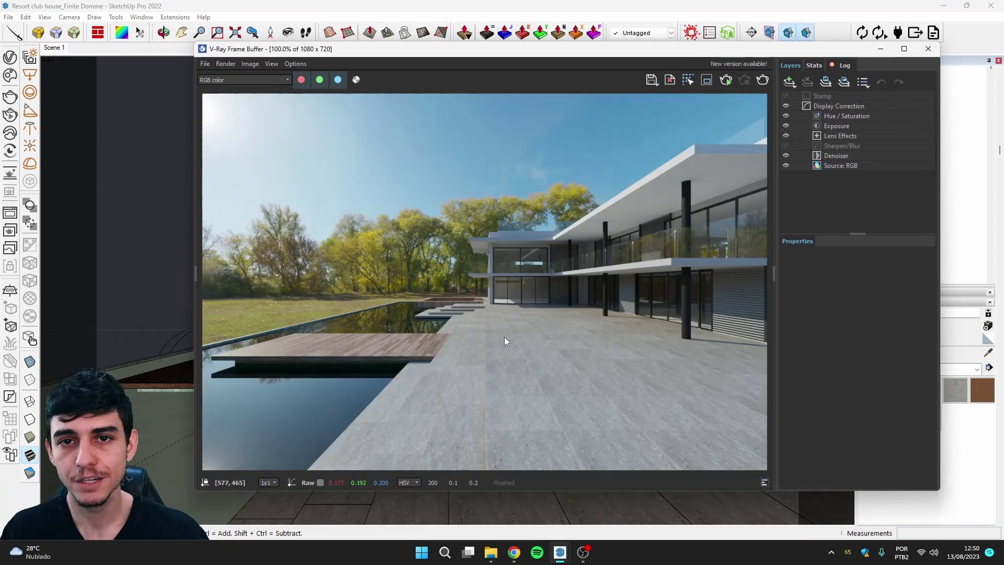